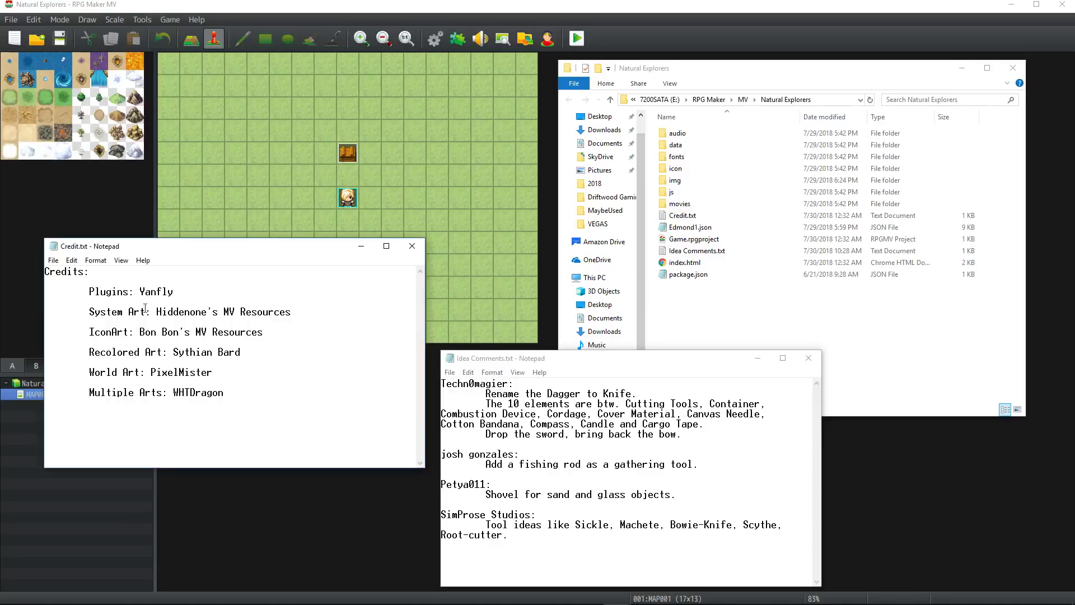
Review the Multiple Arts entry in the Credit.txt credits list.
{"action": "left_click_drag", "start_coordinate": [237, 403], "coordinate": [90, 394]}
{"action": "left_click", "coordinate": [91, 393]}
{"action": "left_click_drag", "start_coordinate": [256, 393], "coordinate": [95, 394]}
{"action": "left_click", "coordinate": [220, 391]}
Review the viewer suggestions in Idea Comments.txt about the knife, the ten elements, the fishing rod, the shovel and other tools.
{"action": "left_click_drag", "start_coordinate": [549, 359], "coordinate": [520, 352]}
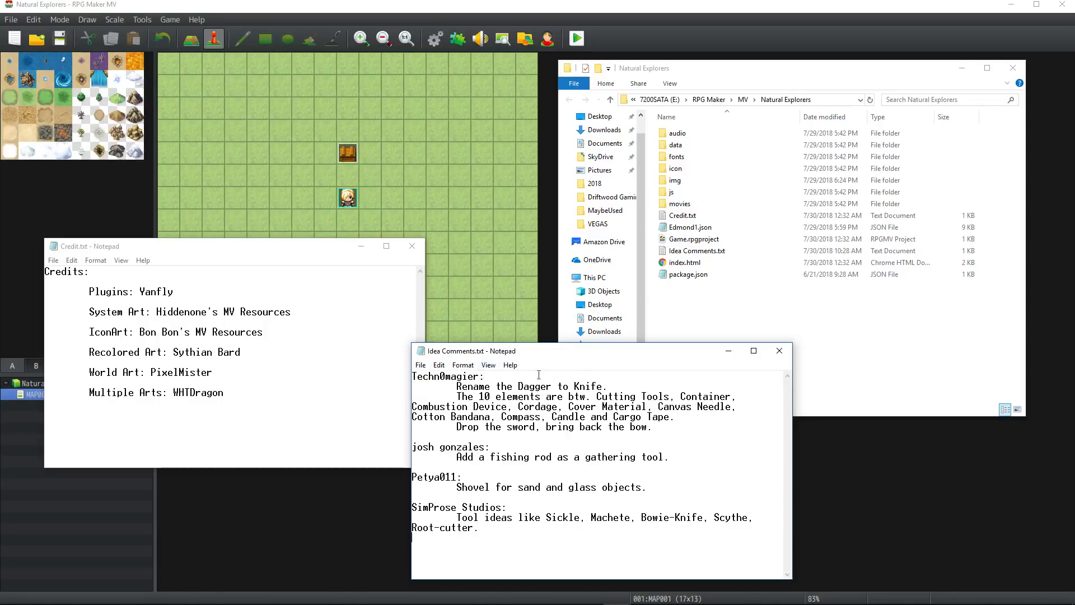
{"action": "left_click_drag", "start_coordinate": [552, 388], "coordinate": [728, 407]}
{"action": "left_click_drag", "start_coordinate": [670, 457], "coordinate": [535, 456]}
{"action": "left_click_drag", "start_coordinate": [413, 476], "coordinate": [516, 491]}
{"action": "mouse_move", "coordinate": [413, 497]}
{"action": "left_mouse_down"}
{"action": "mouse_move", "coordinate": [476, 528]}
{"action": "mouse_move", "coordinate": [413, 498]}
{"action": "left_mouse_up"}
{"action": "left_click_drag", "start_coordinate": [486, 376], "coordinate": [456, 385]}
{"action": "left_click", "coordinate": [531, 427]}
{"action": "left_click", "coordinate": [526, 395]}
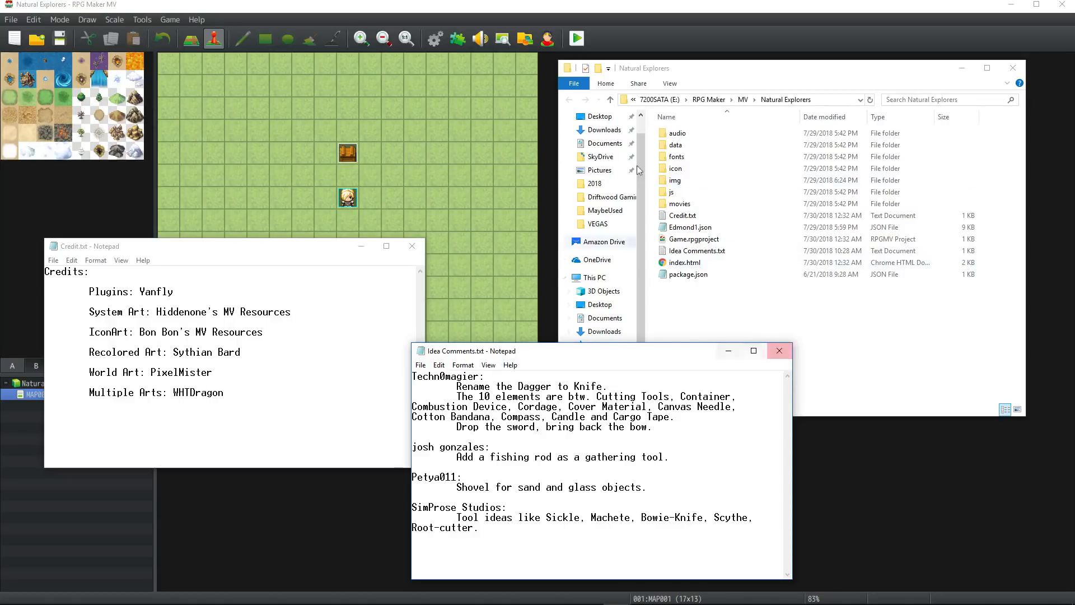
{"action": "left_click_drag", "start_coordinate": [462, 387], "coordinate": [739, 409]}
{"action": "left_click", "coordinate": [591, 383]}
{"action": "left_click", "coordinate": [637, 398]}
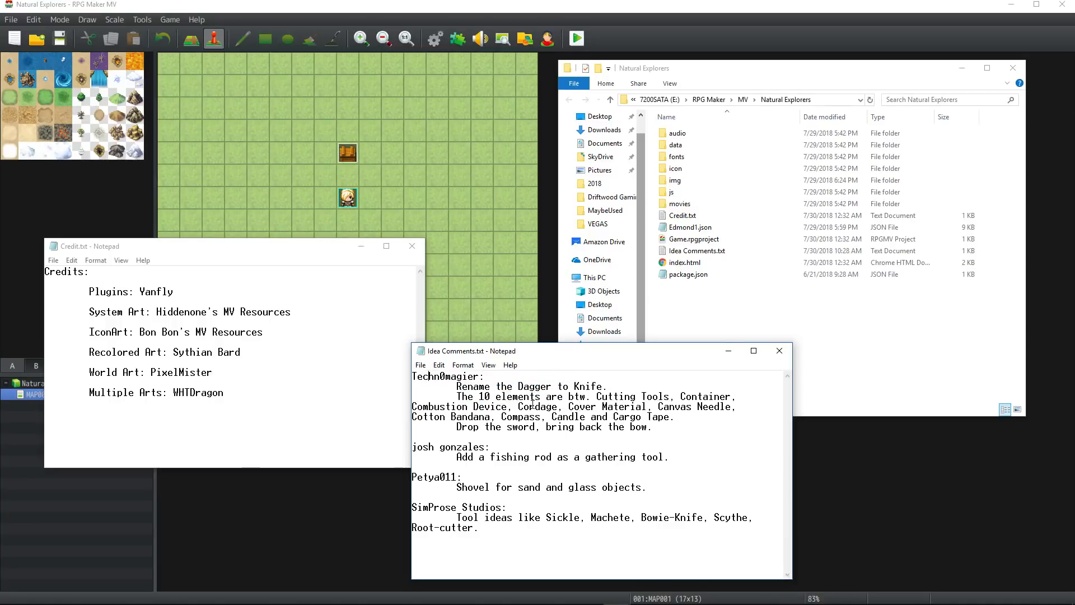
{"action": "left_click_drag", "start_coordinate": [458, 457], "coordinate": [570, 457]}
{"action": "left_click", "coordinate": [594, 457]}
{"action": "left_click_drag", "start_coordinate": [468, 487], "coordinate": [546, 489]}
{"action": "left_click", "coordinate": [576, 488]}
{"action": "left_click_drag", "start_coordinate": [632, 525], "coordinate": [643, 523]}
{"action": "left_click_drag", "start_coordinate": [522, 396], "coordinate": [568, 386]}
{"action": "left_click", "coordinate": [586, 466]}
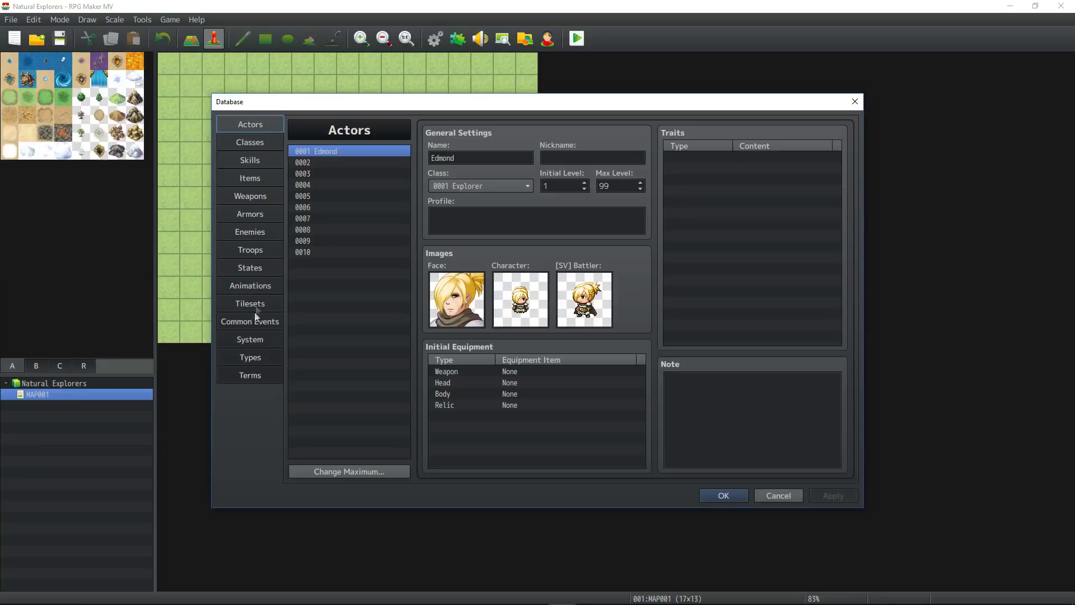
In the database types, rename weapon type 01 to Knife, name type 07 FishingRod and type 08 Shovel, and apply the changes.
{"action": "left_click", "coordinate": [263, 355]}
{"action": "double_click", "coordinate": [569, 448]}
{"action": "type", "text": "Knife"}
{"action": "left_click", "coordinate": [567, 208]}
{"action": "type", "text": "FishingRod"}
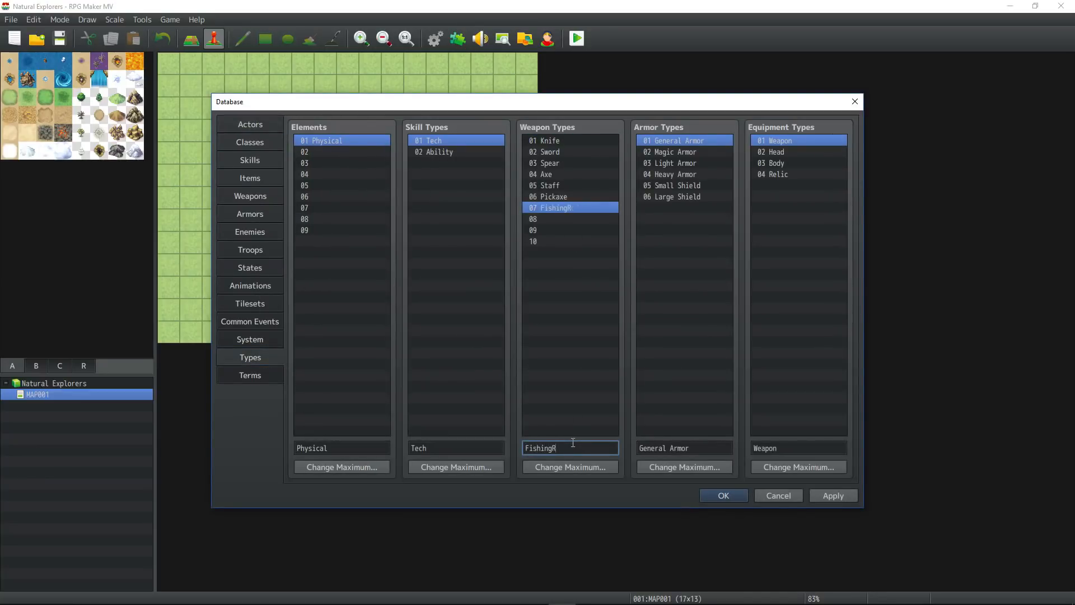
{"action": "left_click", "coordinate": [566, 219]}
{"action": "type", "text": "Shovel"}
{"action": "left_click", "coordinate": [840, 496]}
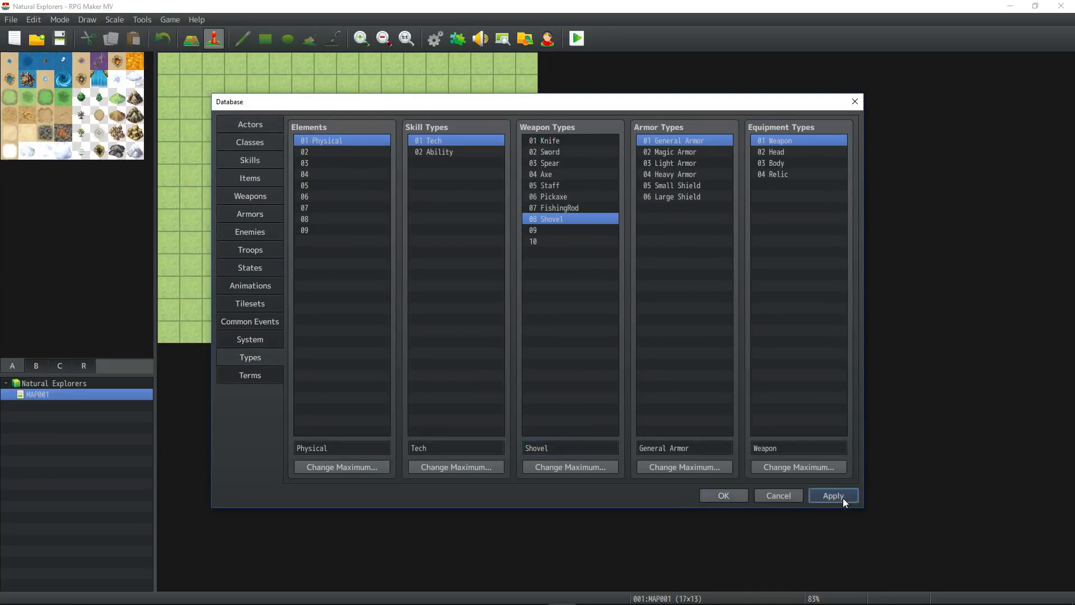
{"action": "left_click", "coordinate": [724, 496]}
Playtest the game to view its current title screen, and close the playtest.
{"action": "left_click", "coordinate": [582, 40]}
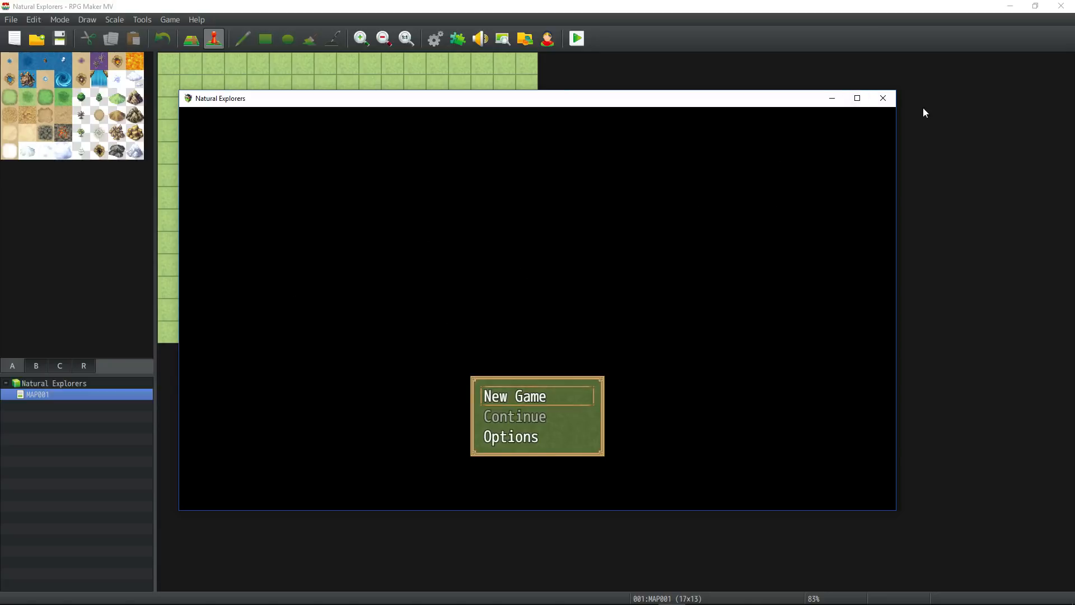
{"action": "left_click", "coordinate": [884, 98]}
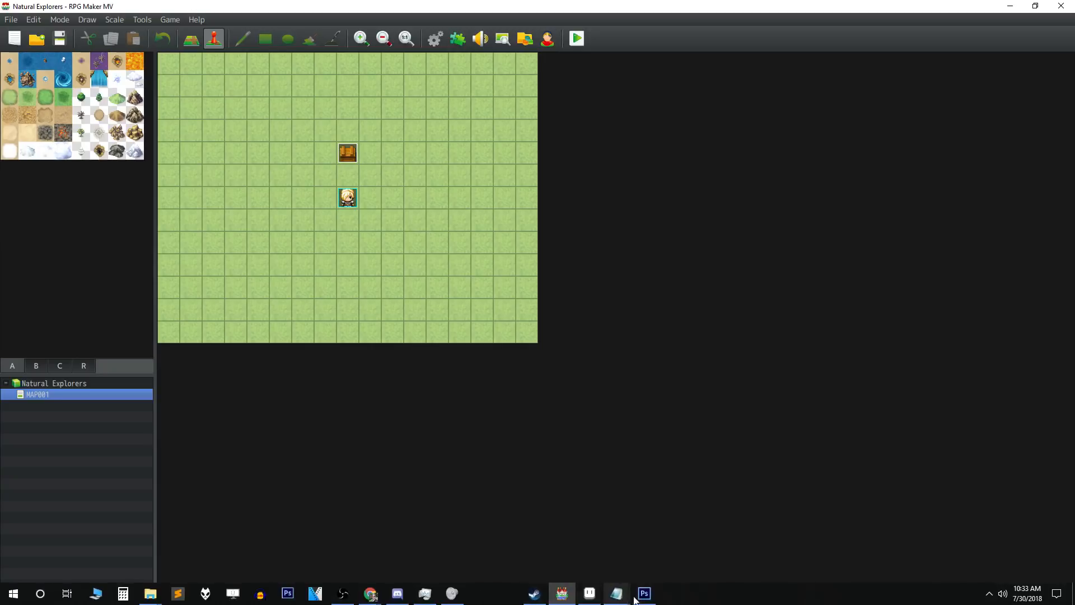
Switch to Photoshop and create a new document 1280 pixels wide and 720 pixels high.
{"action": "left_click", "coordinate": [644, 594]}
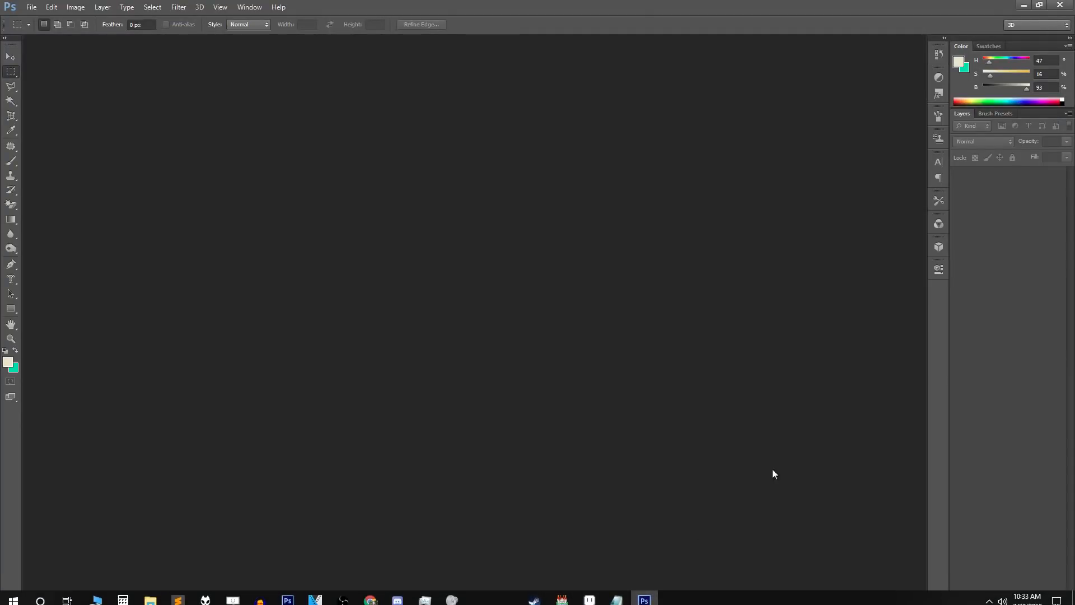
{"action": "left_click", "coordinate": [31, 7]}
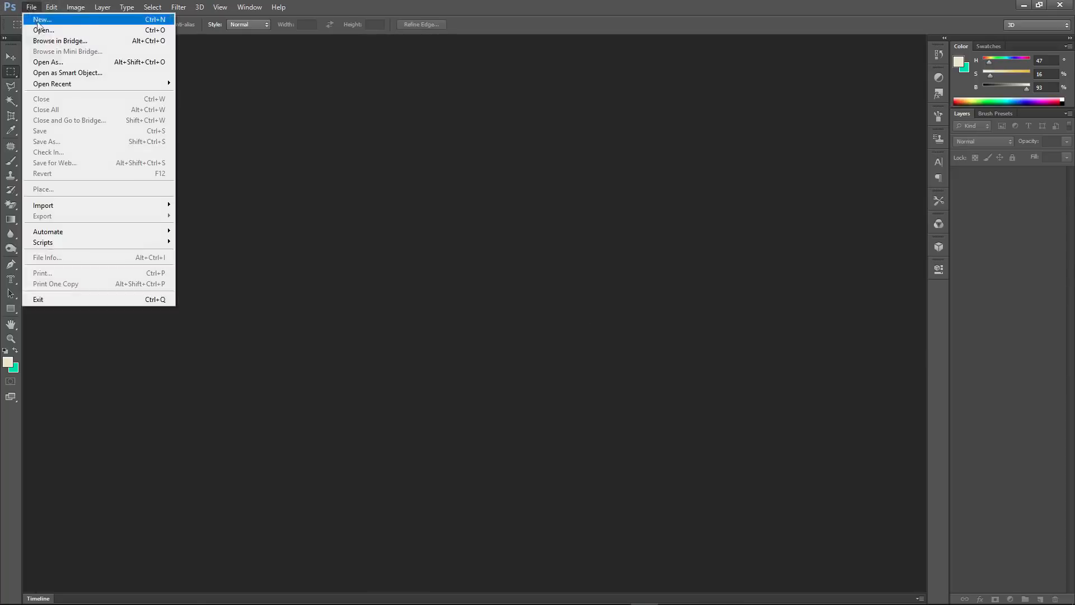
{"action": "left_click", "coordinate": [40, 15]}
{"action": "type", "text": "1280"}
{"action": "key", "text": "Tab"}
{"action": "key", "text": "Tab"}
{"action": "type", "text": "720"}
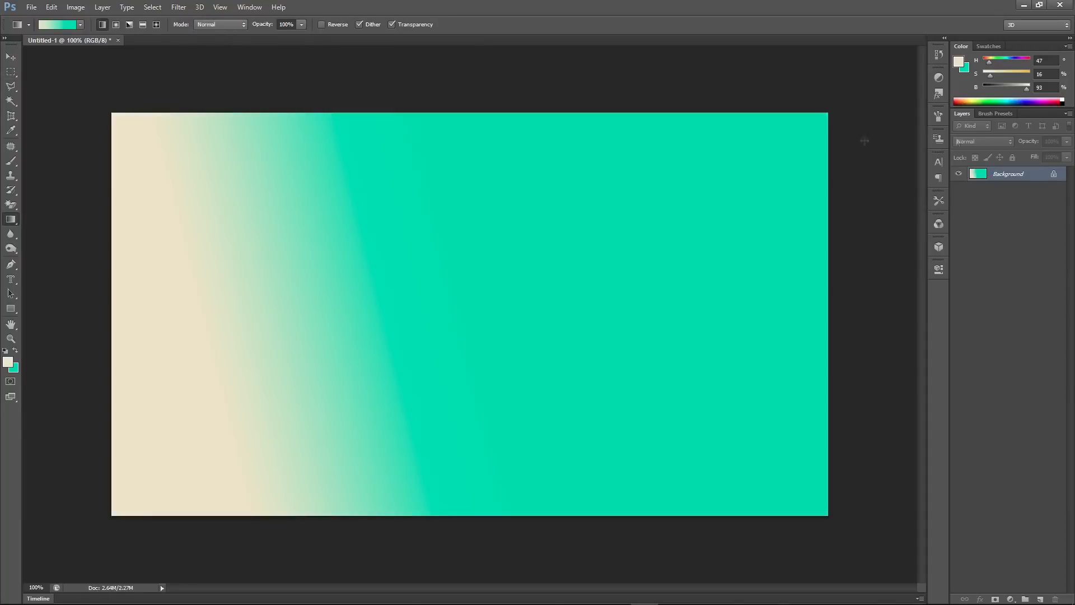
Paint freehand brush strokes across the gradient background, changing to a light cyan color for the strokes on the right half.
{"action": "key", "text": "b"}
{"action": "left_click_drag", "start_coordinate": [126, 196], "coordinate": [333, 356]}
{"action": "left_click_drag", "start_coordinate": [1005, 62], "coordinate": [1006, 62]}
{"action": "mouse_move", "coordinate": [398, 342]}
{"action": "left_mouse_down"}
{"action": "mouse_move", "coordinate": [487, 445]}
{"action": "mouse_move", "coordinate": [801, 131]}
{"action": "left_mouse_up"}
Outline an irregular polygonal area in the upper right half of the canvas and fill it with a gradient.
{"action": "left_click", "coordinate": [11, 86]}
{"action": "left_click", "coordinate": [713, 284]}
{"action": "left_click", "coordinate": [568, 334]}
{"action": "left_click", "coordinate": [545, 264]}
{"action": "left_click", "coordinate": [623, 182]}
{"action": "left_click", "coordinate": [679, 171]}
{"action": "left_click", "coordinate": [762, 270]}
{"action": "left_click", "coordinate": [714, 295]}
{"action": "double_click", "coordinate": [681, 293]}
{"action": "key", "text": "g"}
{"action": "mouse_move", "coordinate": [684, 237]}
{"action": "left_mouse_down"}
{"action": "mouse_move", "coordinate": [618, 286]}
{"action": "mouse_move", "coordinate": [547, 216]}
{"action": "mouse_move", "coordinate": [745, 250]}
{"action": "mouse_move", "coordinate": [549, 169]}
{"action": "mouse_move", "coordinate": [728, 446]}
{"action": "mouse_move", "coordinate": [784, 168]}
{"action": "left_mouse_up"}
Apply a textured sketch-style filter effect to the whole painted background.
{"action": "key", "text": "m"}
{"action": "left_click", "coordinate": [35, 149]}
{"action": "left_click", "coordinate": [11, 161]}
{"action": "left_click", "coordinate": [179, 7]}
{"action": "left_click", "coordinate": [193, 48]}
{"action": "key", "text": "Return"}
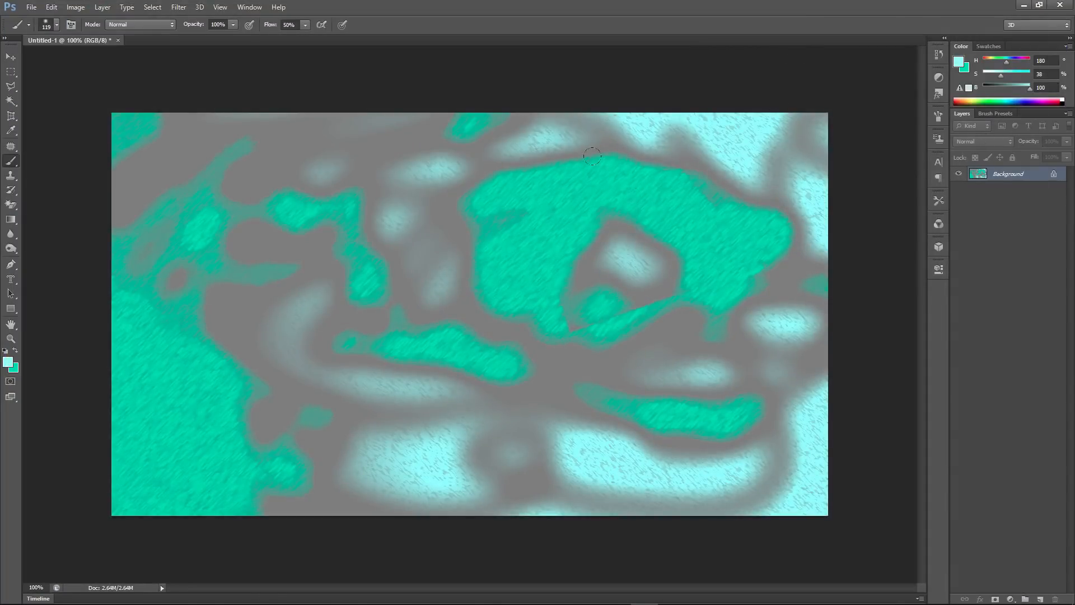
Place DG-LogoOnly-Redux.png, scale it to 18.56% and position it in the canvas's bottom-right corner.
{"action": "left_click", "coordinate": [32, 7]}
{"action": "left_click", "coordinate": [56, 192]}
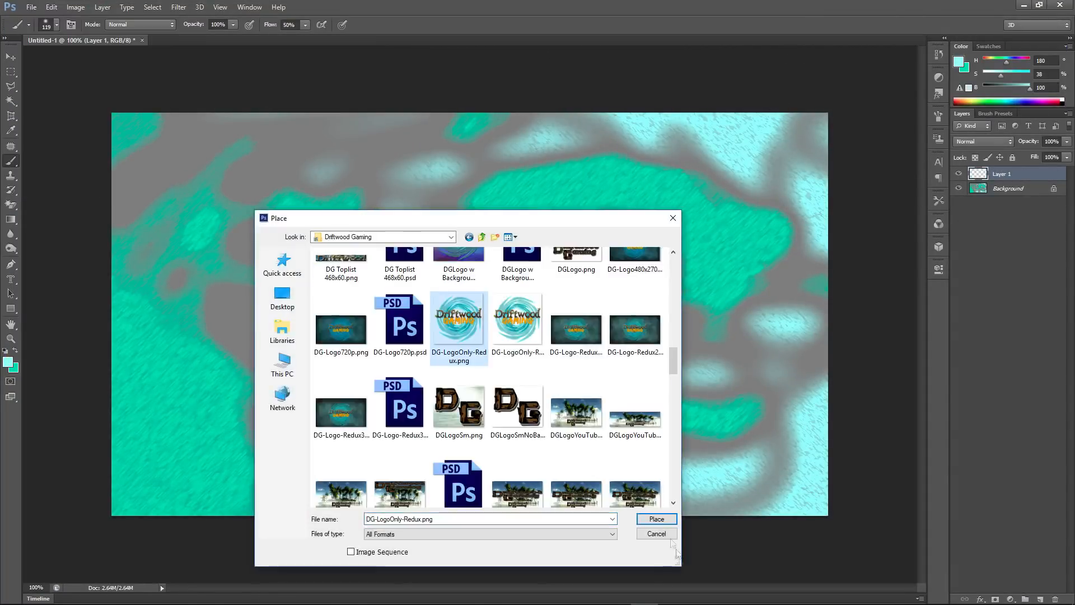
{"action": "double_click", "coordinate": [456, 337]}
{"action": "left_click", "coordinate": [199, 25]}
{"action": "left_click_drag", "start_coordinate": [274, 515], "coordinate": [546, 236]}
{"action": "left_click_drag", "start_coordinate": [582, 219], "coordinate": [748, 498]}
{"action": "left_click_drag", "start_coordinate": [710, 516], "coordinate": [773, 494]}
{"action": "left_click_drag", "start_coordinate": [723, 406], "coordinate": [747, 431]}
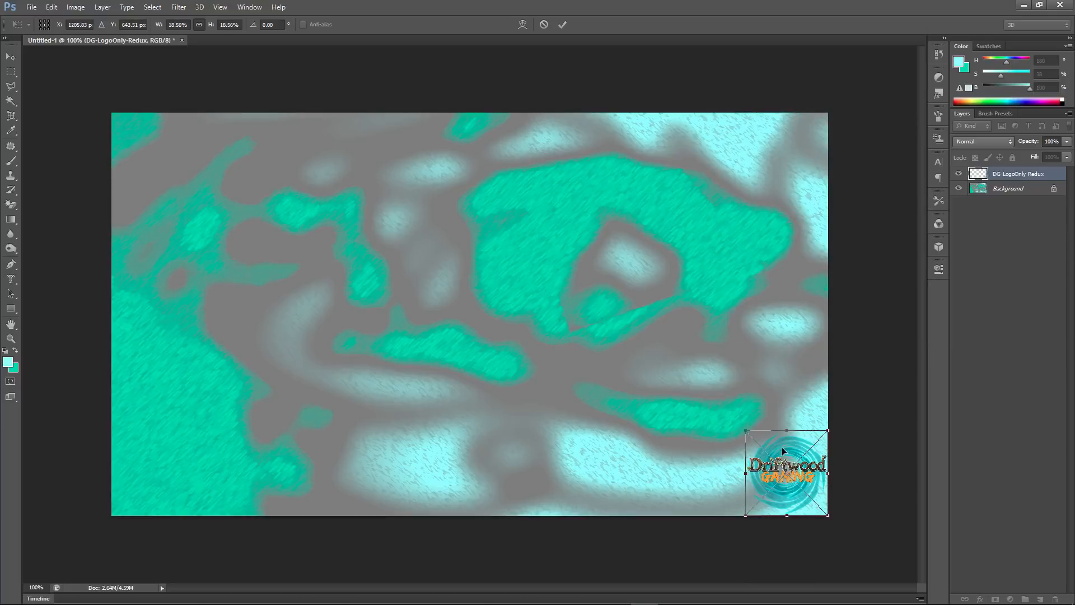
{"action": "left_click", "coordinate": [564, 25]}
Add a new layer and start a type mask reading "Natural" at 256 pt across the upper canvas.
{"action": "key", "text": "ctrl+shift+n"}
{"action": "key", "text": "Return"}
{"action": "left_click", "coordinate": [10, 160]}
{"action": "left_click_drag", "start_coordinate": [140, 132], "coordinate": [796, 393]}
{"action": "type", "text": "Natural"}
{"action": "left_click_drag", "start_coordinate": [720, 263], "coordinate": [150, 211]}
{"action": "left_click", "coordinate": [187, 27]}
{"action": "type", "text": "256"}
Complete the type mask as "Natural Explorers", center the text, shift it slightly down and commit it.
{"action": "left_click", "coordinate": [458, 178]}
{"action": "type", "text": "Ex"}
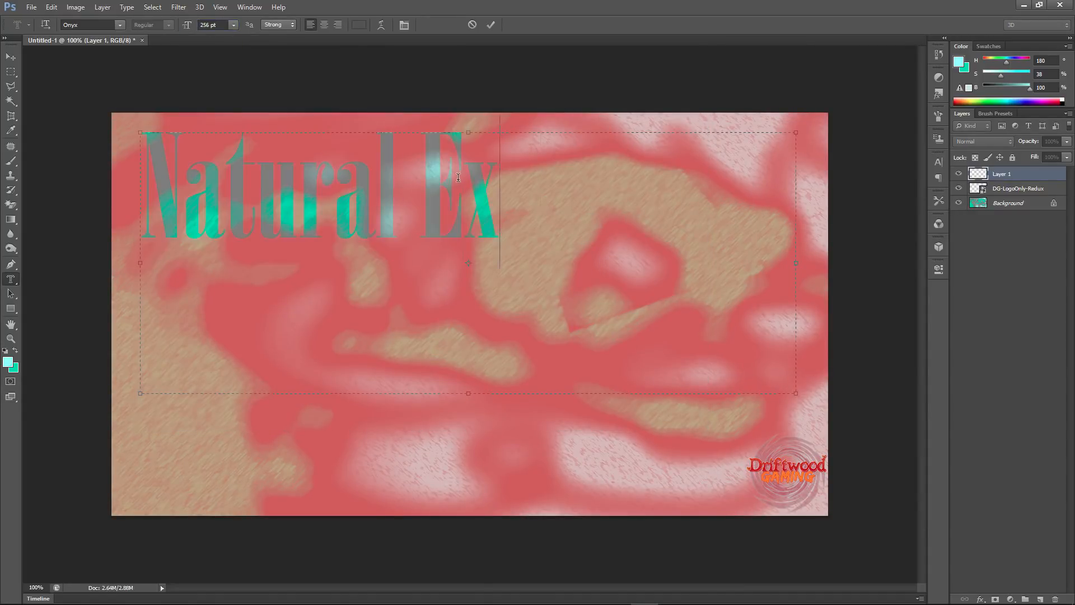
{"action": "type", "text": "plorers"}
{"action": "left_click", "coordinate": [324, 24]}
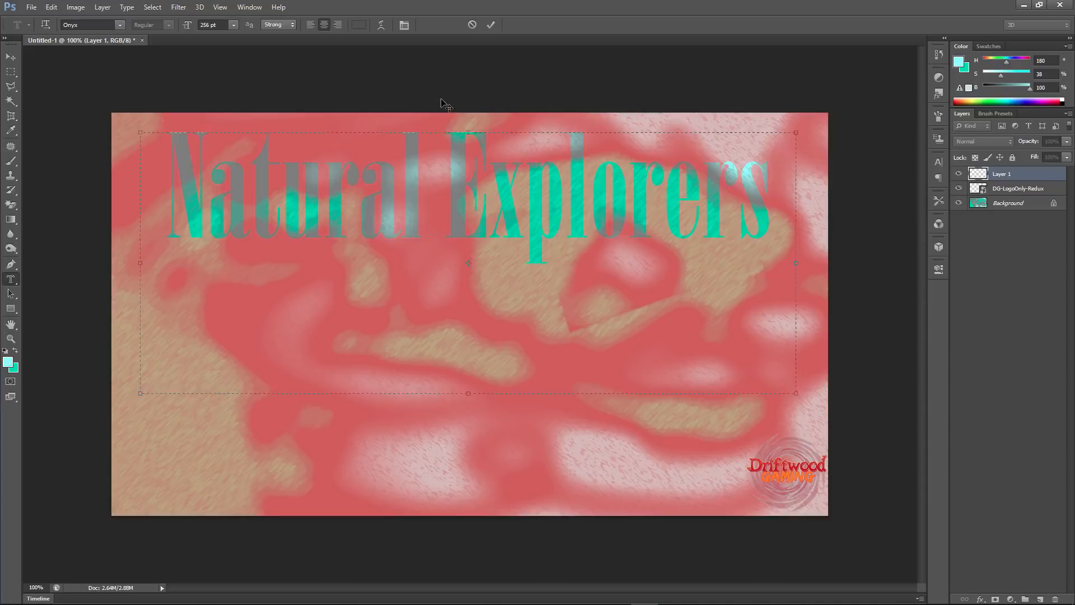
{"action": "left_click_drag", "start_coordinate": [443, 104], "coordinate": [441, 118]}
{"action": "left_click", "coordinate": [491, 25]}
Paint the title letter selection black, with dark blue along the bottom of the letters.
{"action": "key", "text": "b"}
{"action": "left_click", "coordinate": [1063, 104]}
{"action": "mouse_move", "coordinate": [174, 184]}
{"action": "left_mouse_down"}
{"action": "mouse_move", "coordinate": [698, 187]}
{"action": "mouse_move", "coordinate": [714, 226]}
{"action": "mouse_move", "coordinate": [756, 216]}
{"action": "left_mouse_up"}
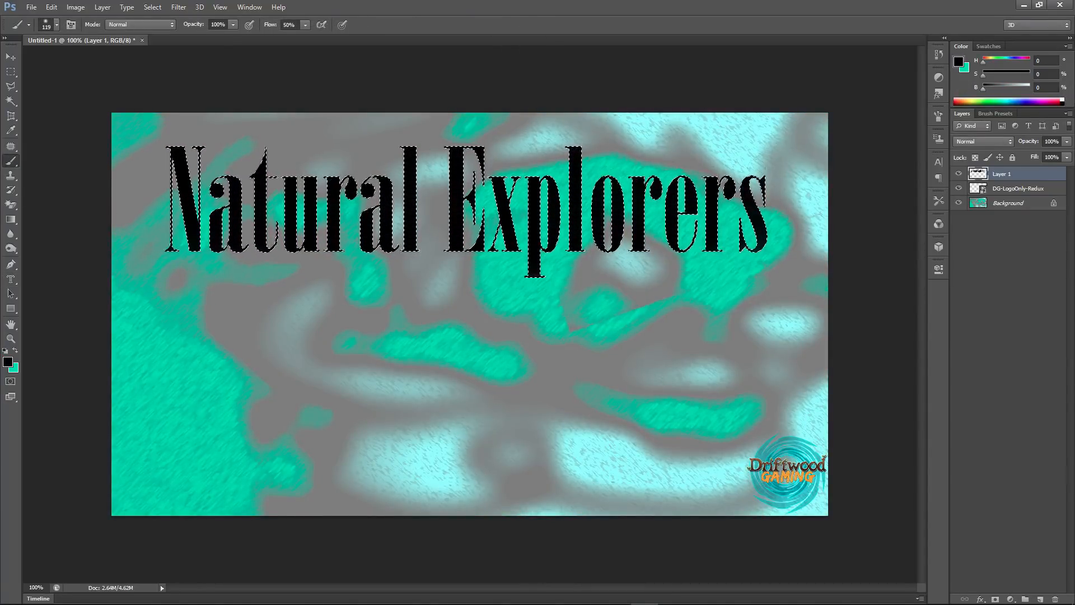
{"action": "left_click", "coordinate": [1019, 101]}
{"action": "left_click_drag", "start_coordinate": [171, 272], "coordinate": [767, 271]}
Add a Bevel & Emboss effect with Contour to the title text layer.
{"action": "right_click", "coordinate": [1005, 174]}
{"action": "left_click", "coordinate": [974, 180]}
{"action": "left_click", "coordinate": [724, 300]}
{"action": "left_click", "coordinate": [731, 311]}
Add a Stroke effect to the title text layer with the color set to RGB 255, 255, 255.
{"action": "left_click", "coordinate": [738, 336]}
{"action": "left_click", "coordinate": [849, 365]}
{"action": "mouse_move", "coordinate": [537, 126]}
{"action": "left_mouse_down"}
{"action": "mouse_move", "coordinate": [529, 172]}
{"action": "mouse_move", "coordinate": [495, 104]}
{"action": "mouse_move", "coordinate": [504, 129]}
{"action": "left_mouse_up"}
{"action": "mouse_move", "coordinate": [676, 186]}
{"action": "left_mouse_down"}
{"action": "mouse_move", "coordinate": [644, 186]}
{"action": "mouse_move", "coordinate": [644, 212]}
{"action": "mouse_move", "coordinate": [633, 191]}
{"action": "left_mouse_up"}
{"action": "type", "text": "150150150"}
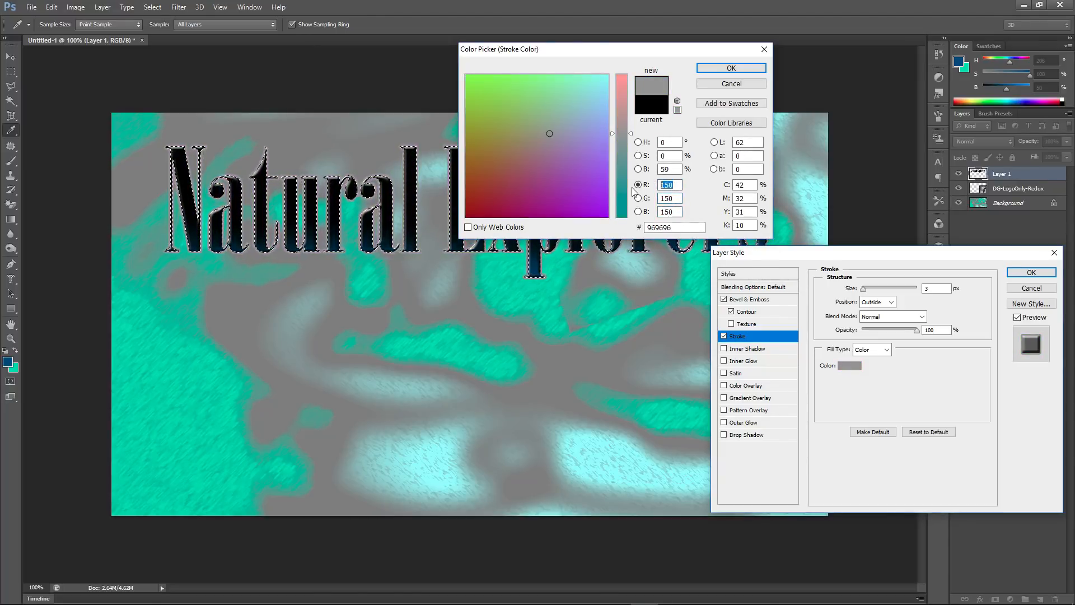
{"action": "type", "text": "255"}
{"action": "key", "text": "Tab"}
{"action": "type", "text": "255"}
{"action": "key", "text": "Tab"}
{"action": "type", "text": "255"}
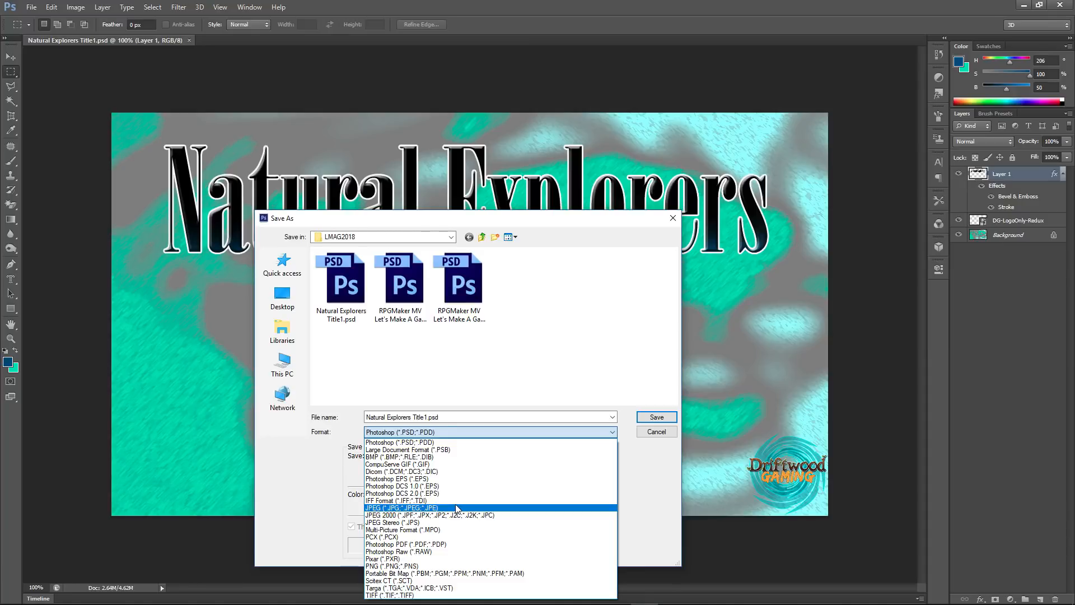
Save the artwork as Natural Explorers Title1.png and copy it into the title image folder inside the project's img folder.
{"action": "left_click", "coordinate": [429, 567]}
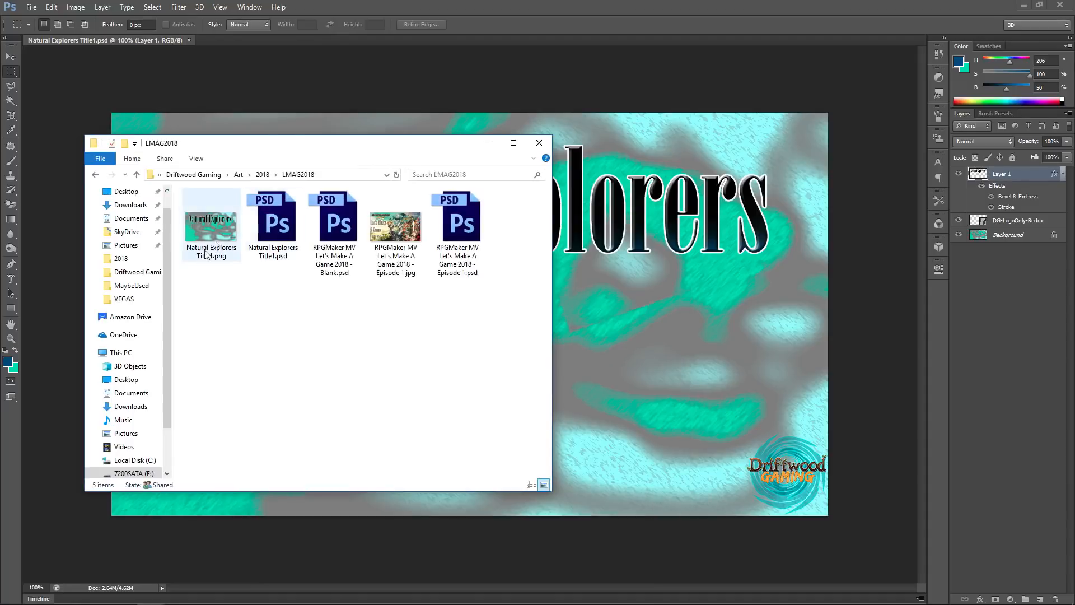
{"action": "left_click", "coordinate": [211, 247]}
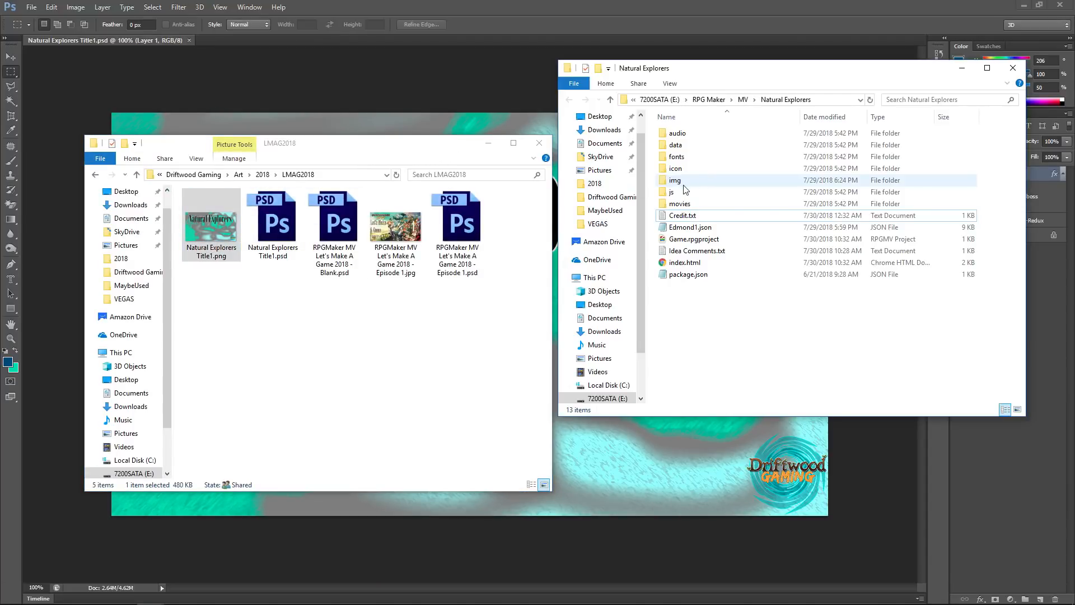
{"action": "double_click", "coordinate": [676, 181]}
{"action": "double_click", "coordinate": [692, 289]}
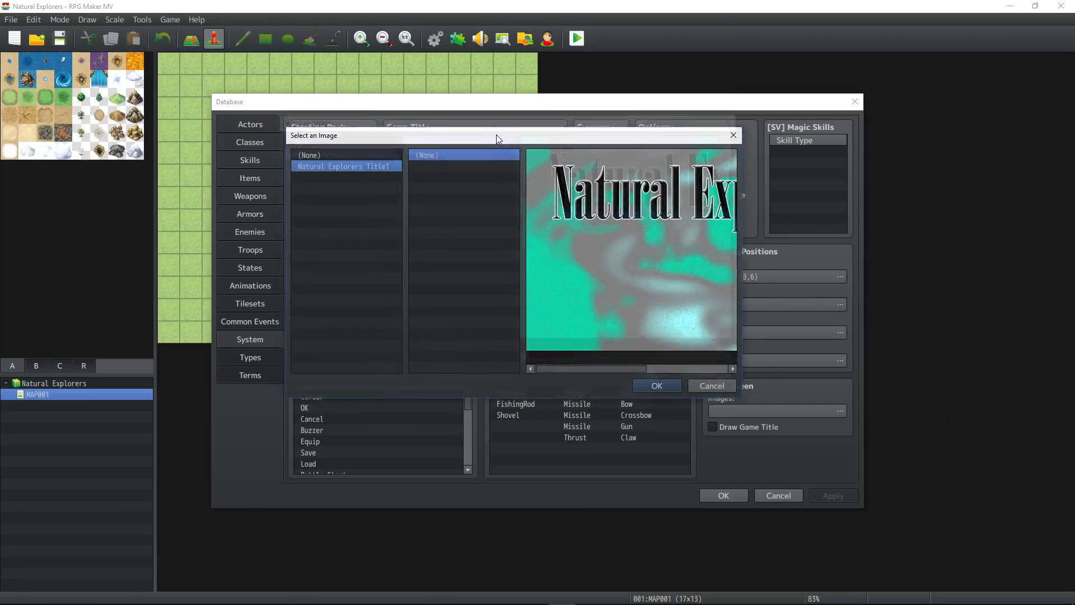
Set Natural Explorers Title1 as the game's title screen image in RPG Maker MV and playtest the game to view it.
{"action": "left_click_drag", "start_coordinate": [496, 135], "coordinate": [502, 113]}
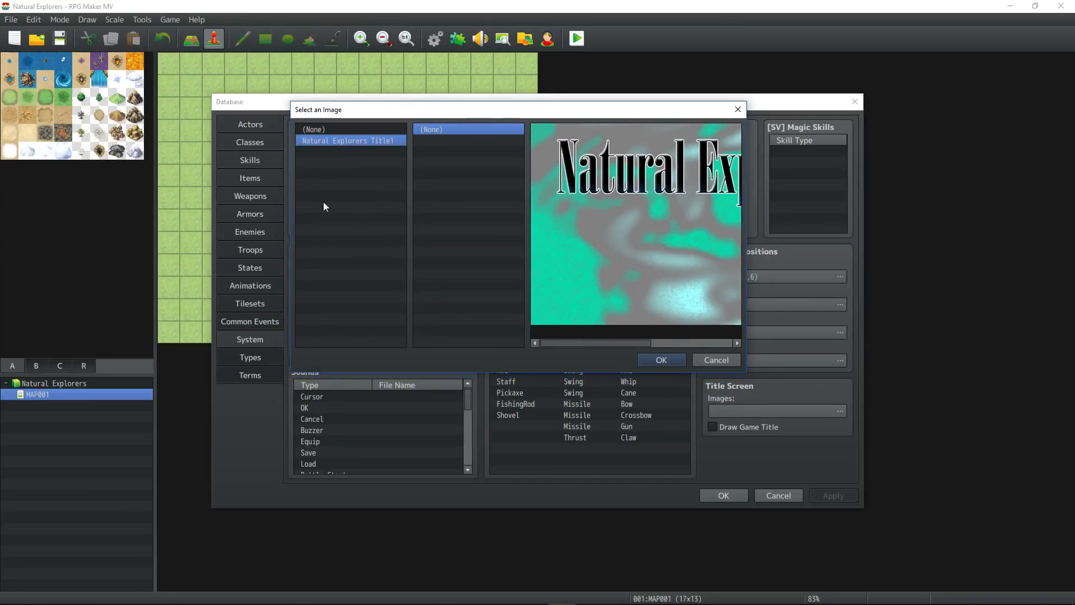
{"action": "left_click", "coordinate": [655, 362]}
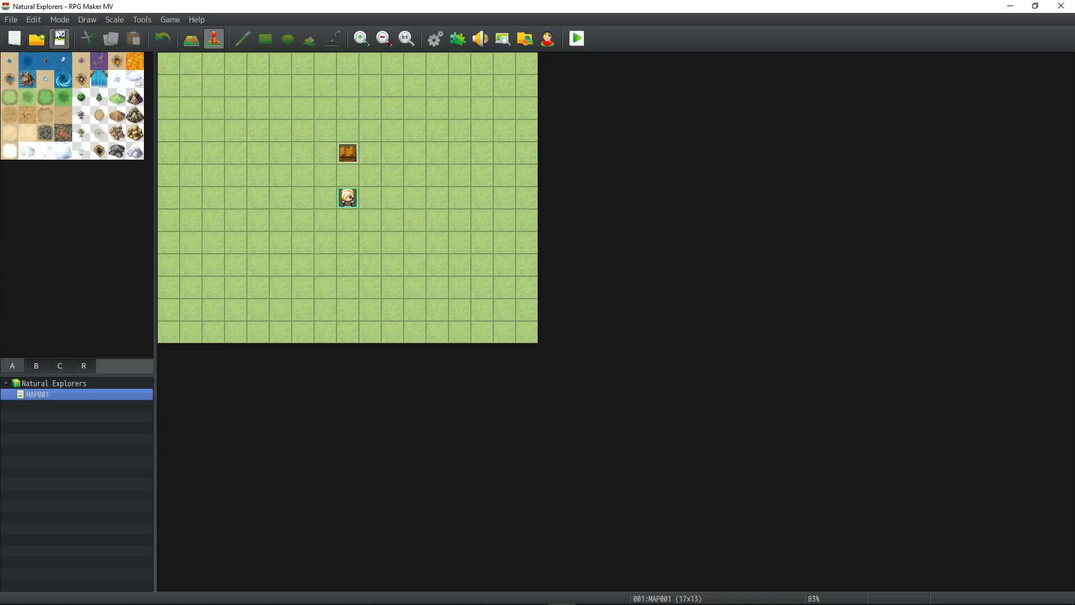
{"action": "left_click", "coordinate": [579, 38]}
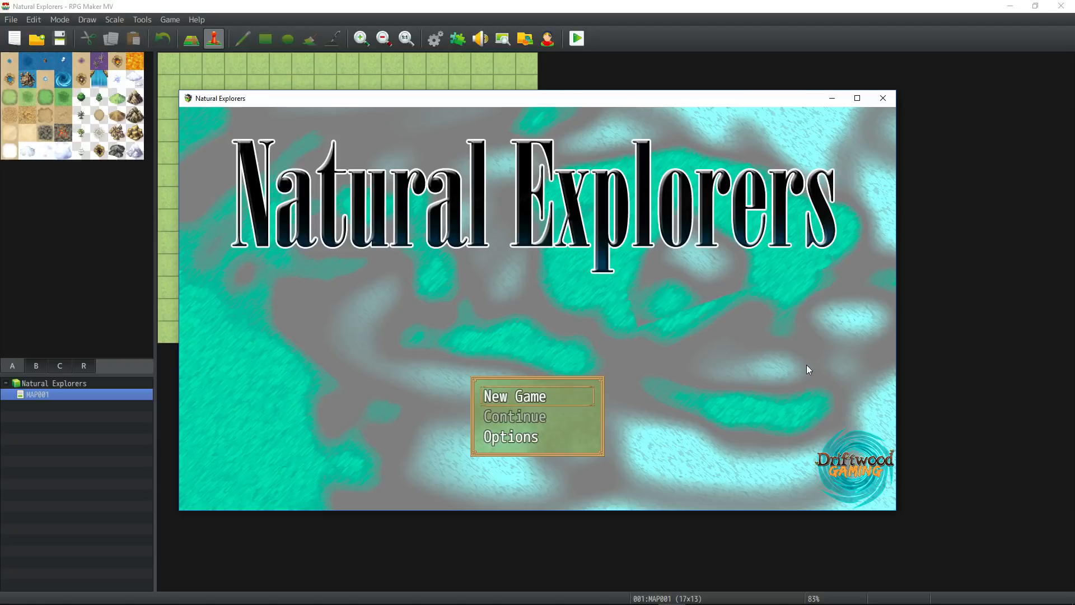
{"action": "key", "text": "alt+F4"}
Check the installed plugins in the Plugin Manager and the Explorer class settings in the database.
{"action": "left_click", "coordinate": [458, 41]}
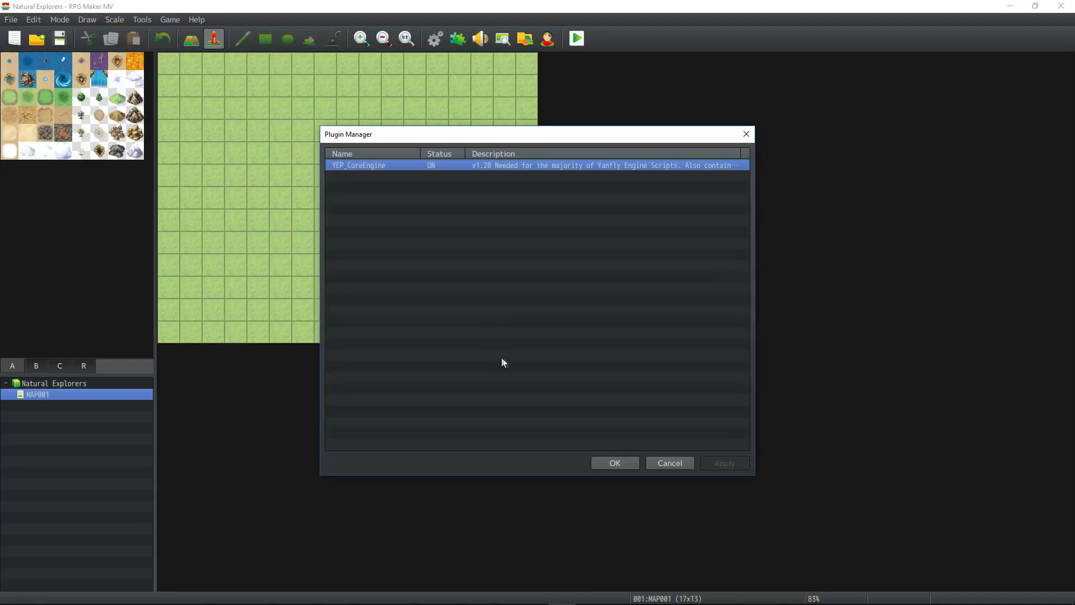
{"action": "left_click", "coordinate": [605, 463]}
{"action": "left_click", "coordinate": [441, 43]}
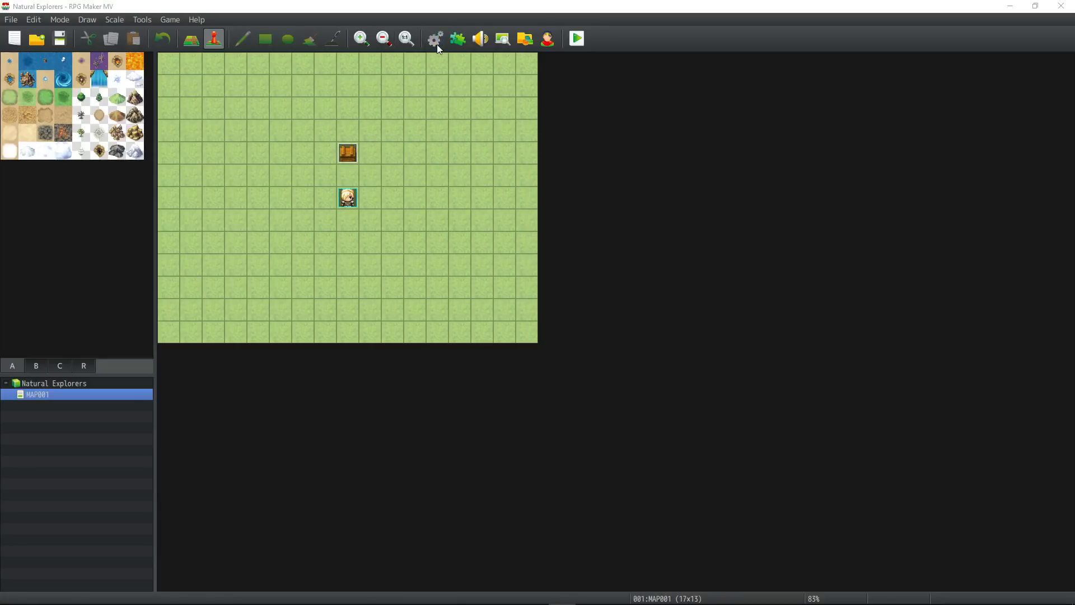
{"action": "left_click", "coordinate": [263, 125]}
{"action": "left_click", "coordinate": [265, 144]}
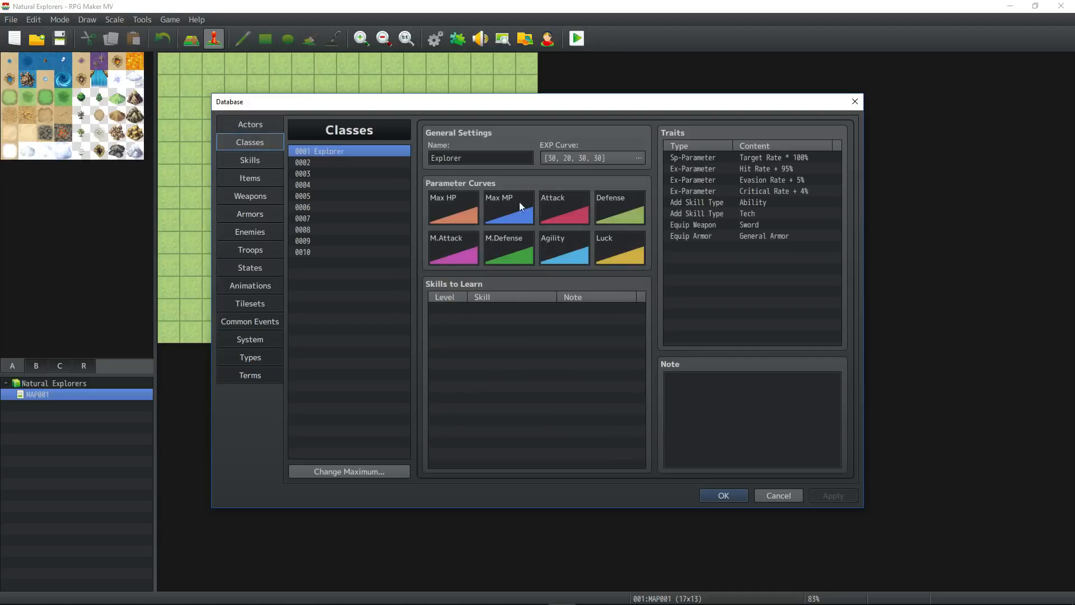
{"action": "left_click", "coordinate": [692, 377]}
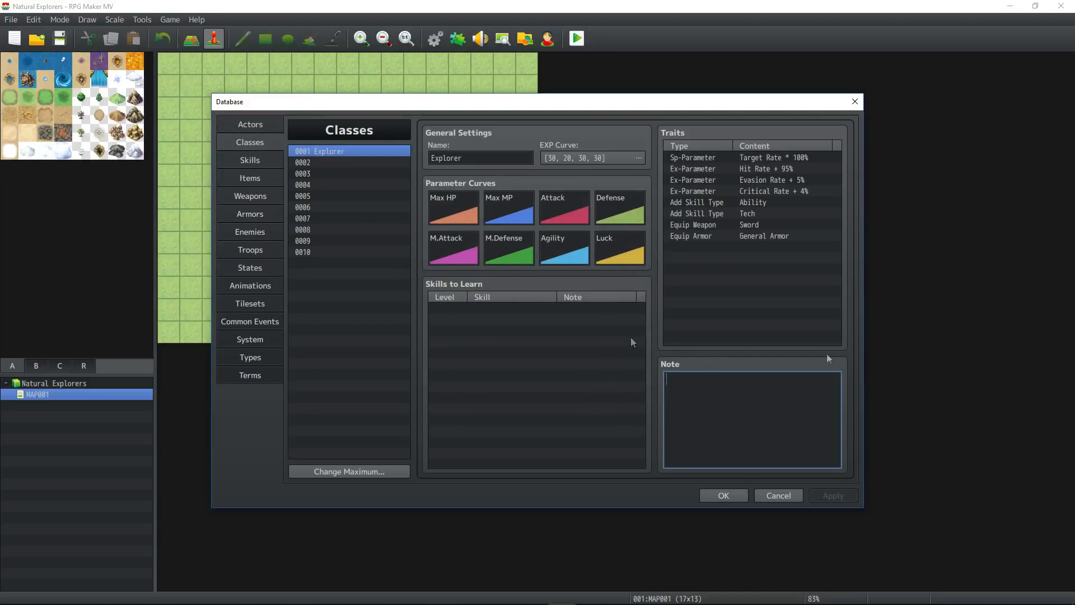
{"action": "left_click", "coordinate": [719, 497]}
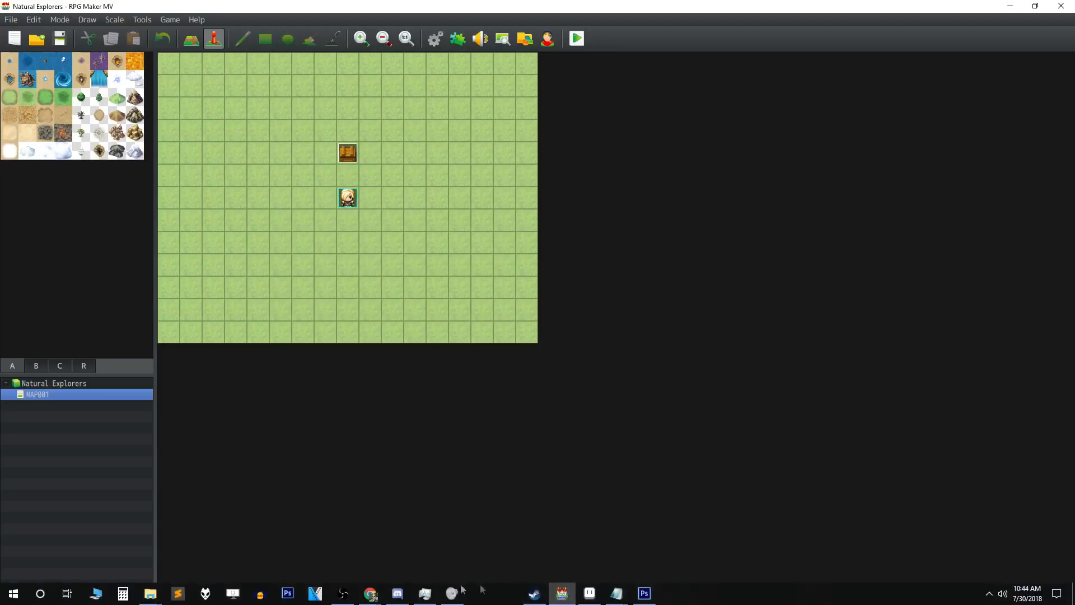
Switch to Chrome and save YEP_BaseParamControl.js from the Base Parameter Control page's English Mirror link into the project's js/plugins folder.
{"action": "left_click", "coordinate": [372, 593]}
{"action": "left_click", "coordinate": [387, 571]}
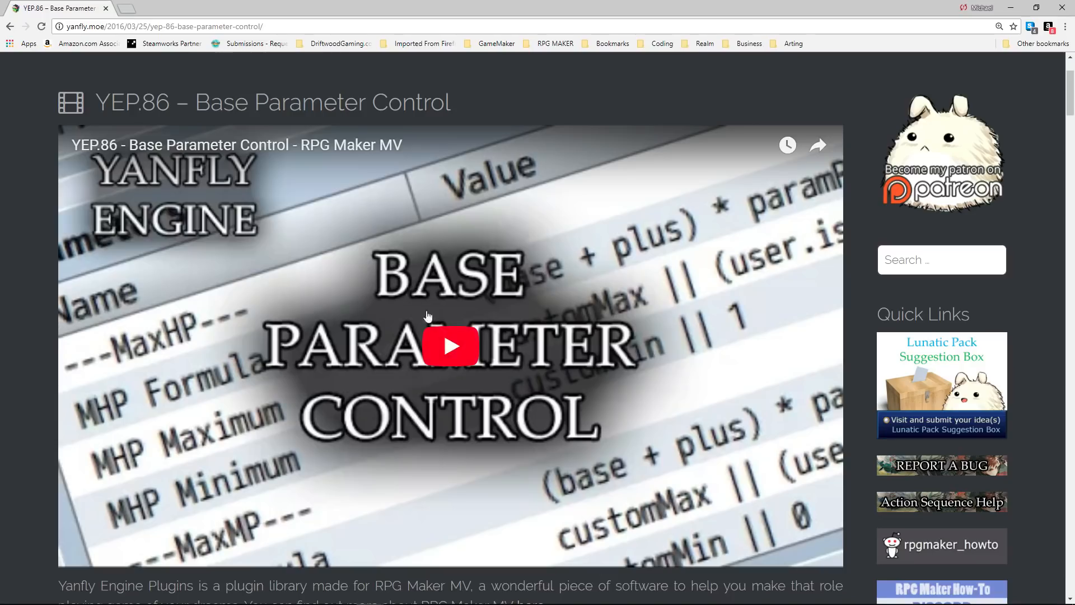
{"action": "scroll", "coordinate": [362, 306], "scroll_direction": "down", "scroll_amount": 1}
{"action": "scroll", "coordinate": [361, 307], "scroll_direction": "down", "scroll_amount": 2}
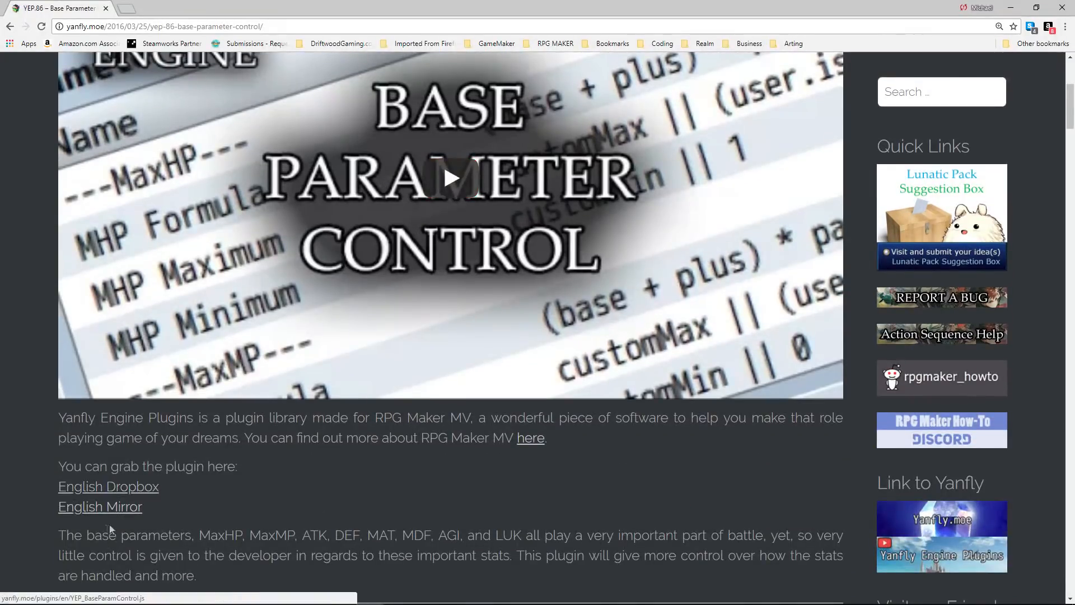
{"action": "right_click", "coordinate": [116, 511]}
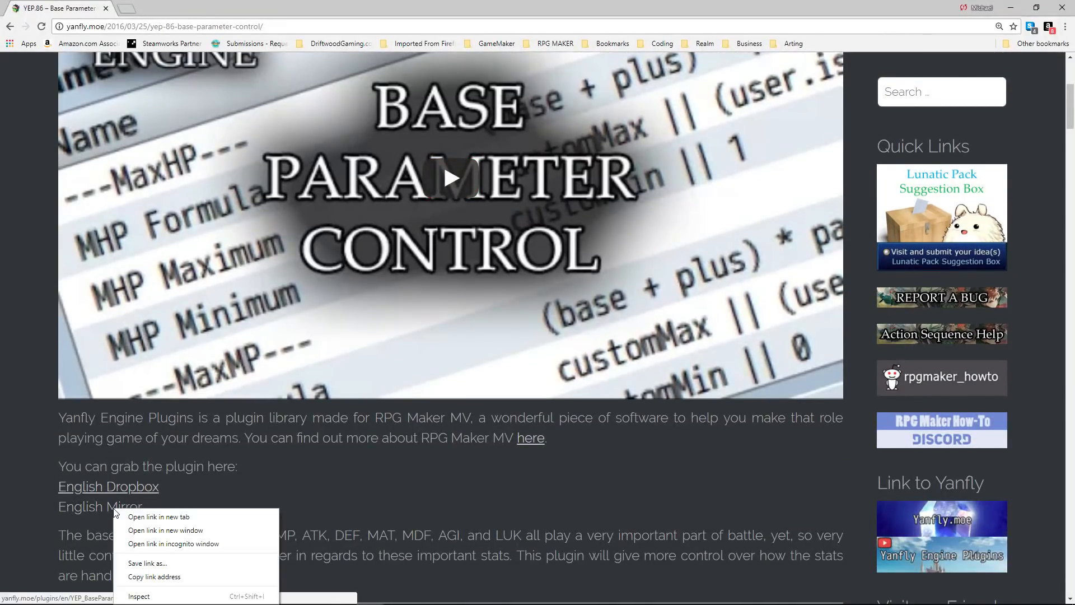
{"action": "left_click", "coordinate": [161, 576]}
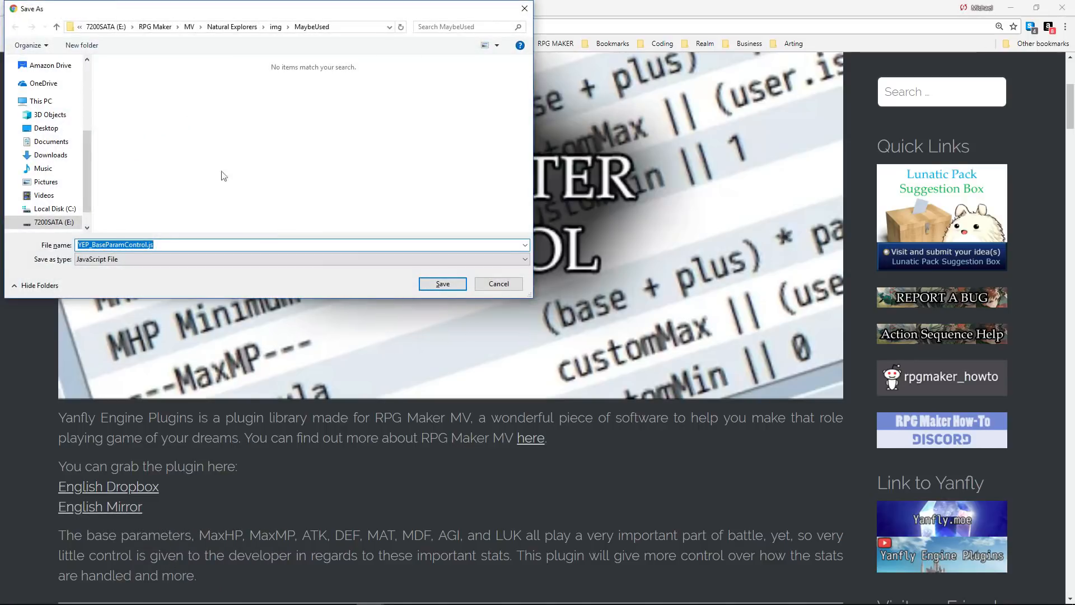
{"action": "left_click", "coordinate": [231, 27]}
{"action": "double_click", "coordinate": [119, 136]}
{"action": "double_click", "coordinate": [126, 90]}
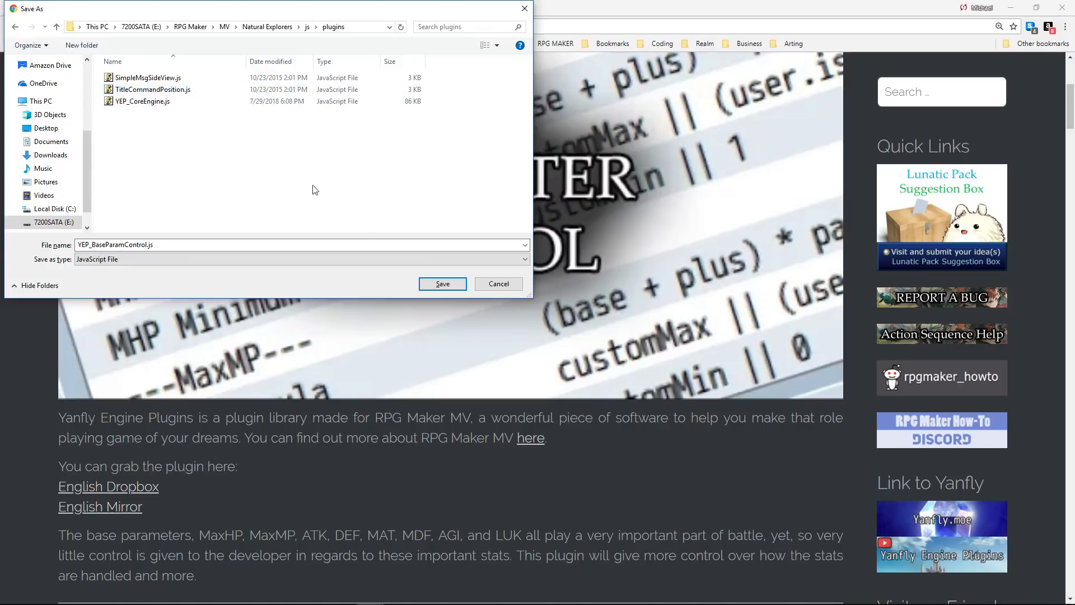
{"action": "left_click", "coordinate": [443, 284]}
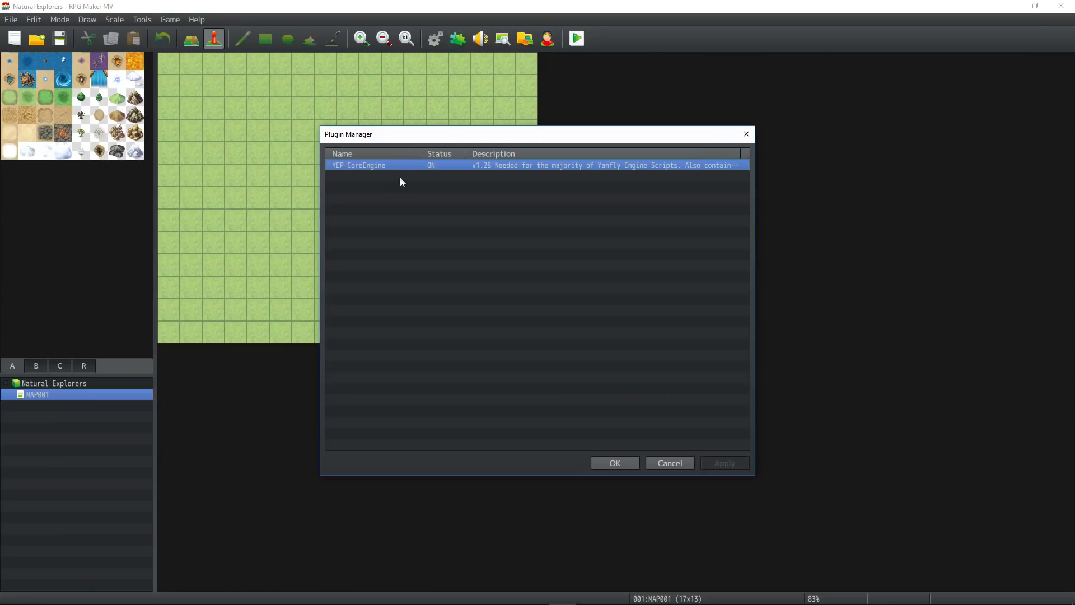
Add the YEP_BaseParamControl plugin to the empty slot below YEP_CoreEngine in the Plugin Manager.
{"action": "double_click", "coordinate": [400, 179]}
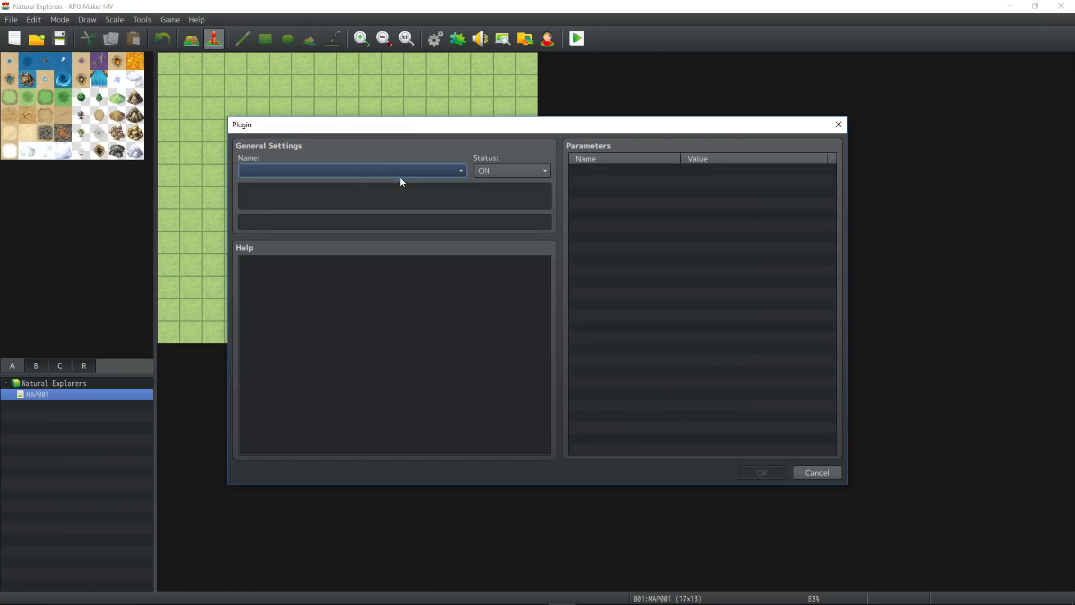
{"action": "left_click", "coordinate": [458, 171]}
{"action": "left_click", "coordinate": [298, 211]}
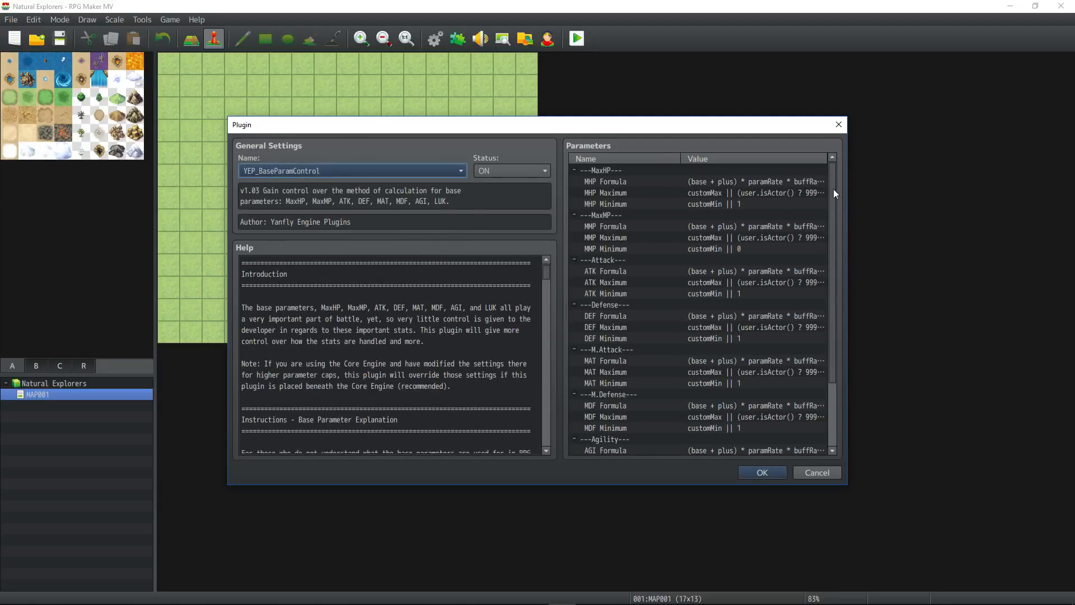
Examine the plugin's base parameter settings, including the MHP Maximum and MHP Formula entries.
{"action": "scroll", "coordinate": [778, 185], "scroll_direction": "down", "scroll_amount": 3}
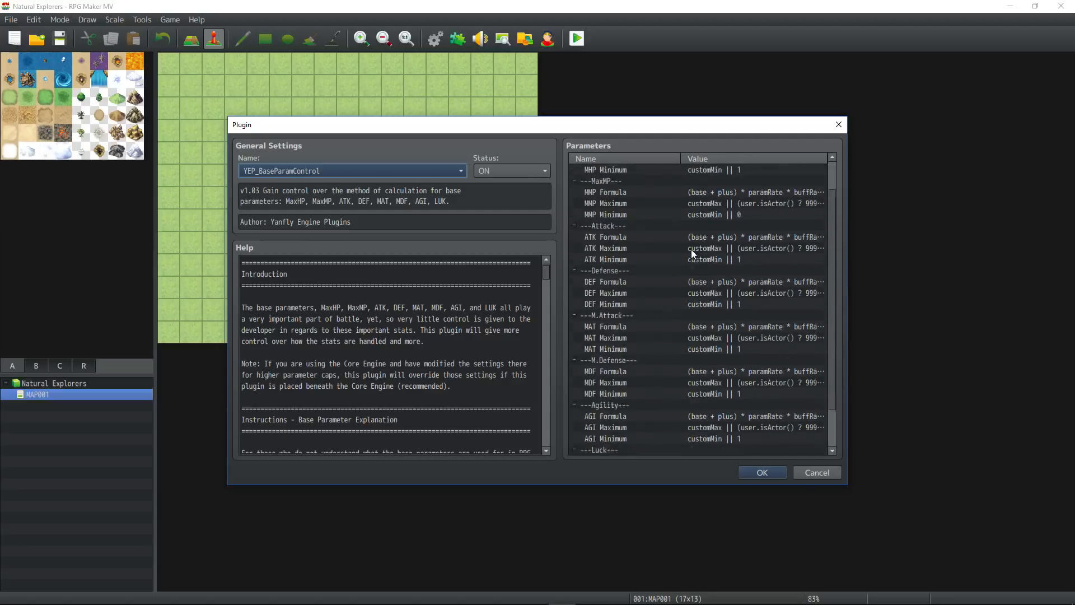
{"action": "scroll", "coordinate": [633, 219], "scroll_direction": "up", "scroll_amount": 3}
{"action": "double_click", "coordinate": [737, 193]}
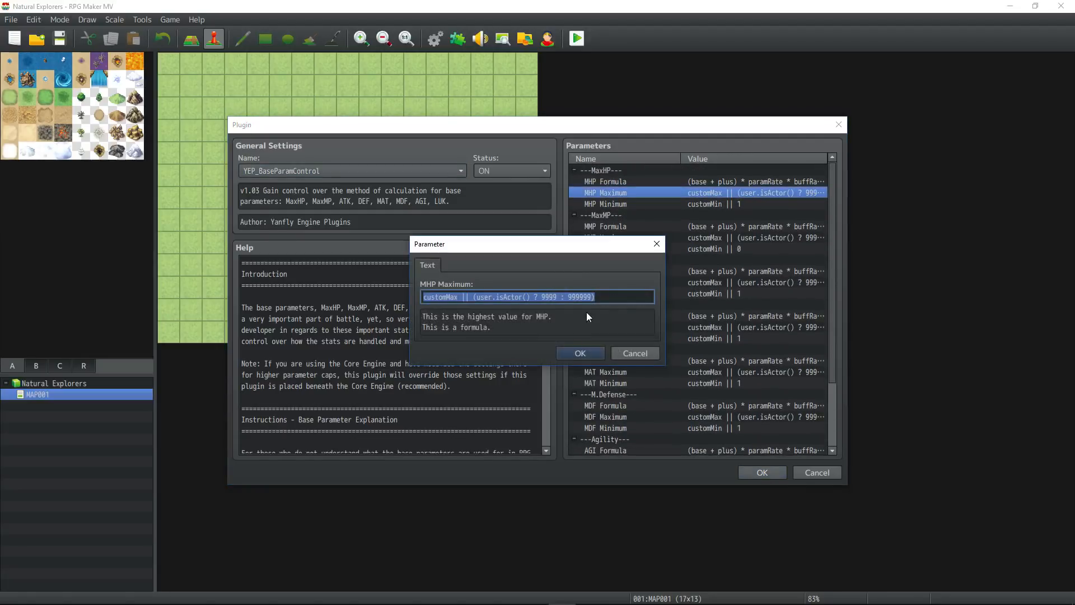
{"action": "left_click", "coordinate": [545, 297]}
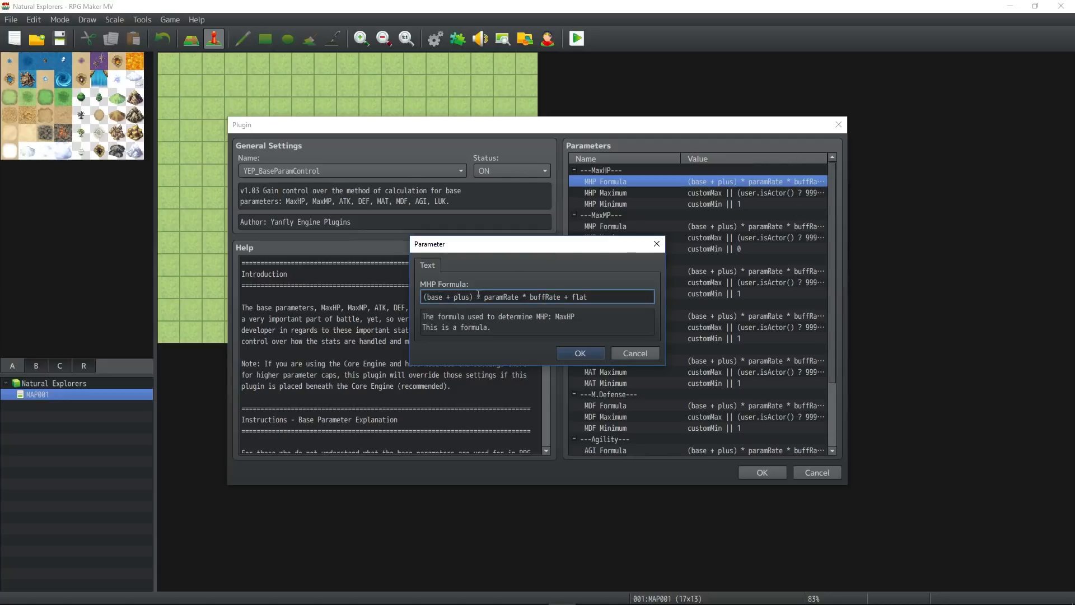
{"action": "left_click_drag", "start_coordinate": [489, 299], "coordinate": [547, 297]}
{"action": "left_click", "coordinate": [574, 297]}
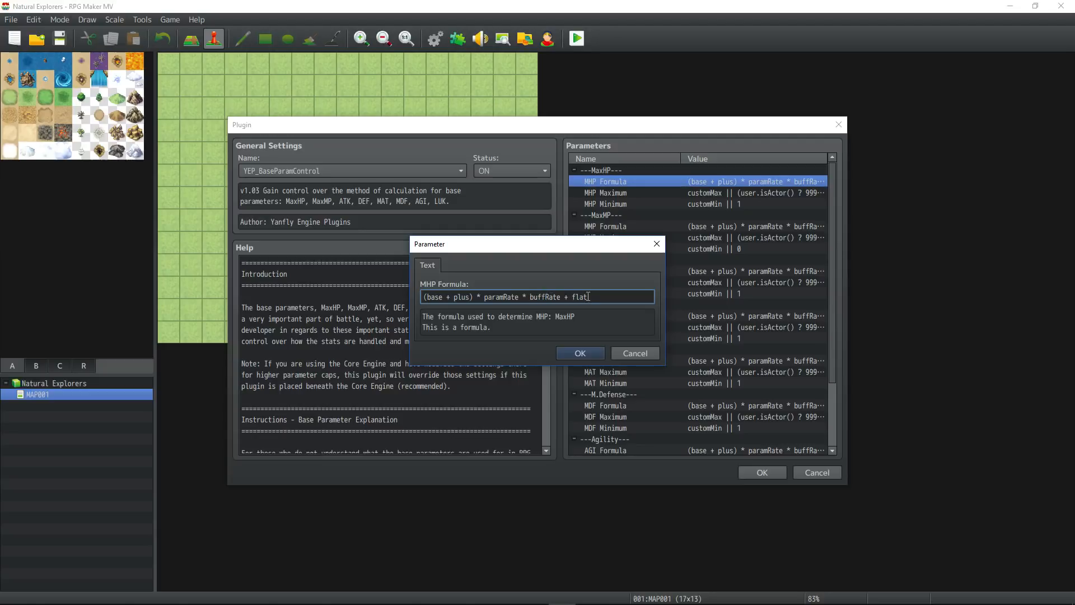
{"action": "left_click", "coordinate": [580, 353]}
{"action": "scroll", "coordinate": [616, 336], "scroll_direction": "down", "scroll_amount": 3}
{"action": "left_click", "coordinate": [574, 348]}
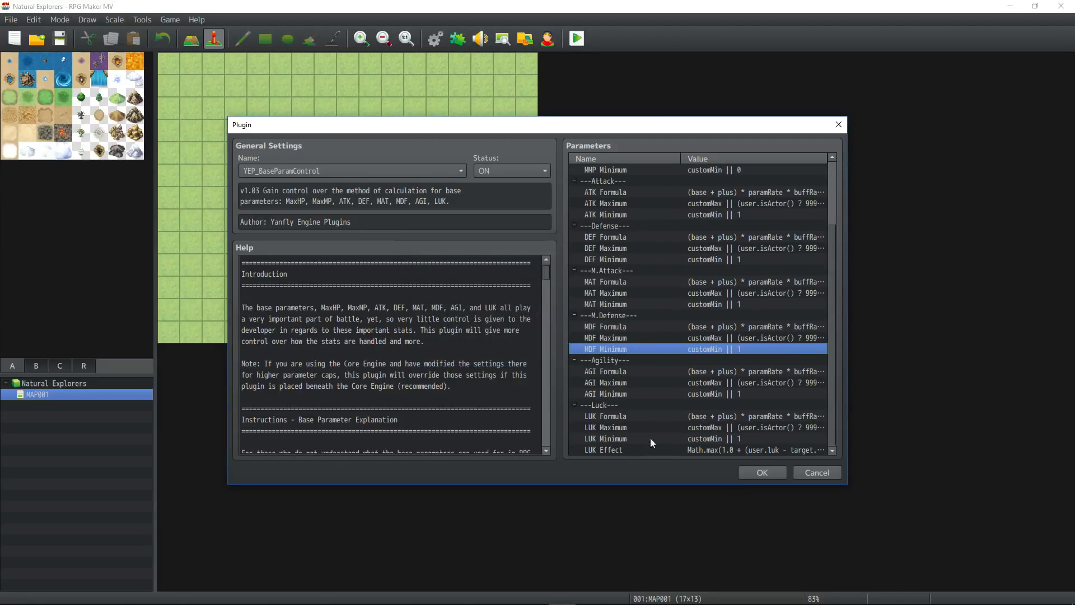
Switch to Chrome and open the Class Base Parameters plugin page at its English Mirror download link.
{"action": "key", "text": "alt+Tab"}
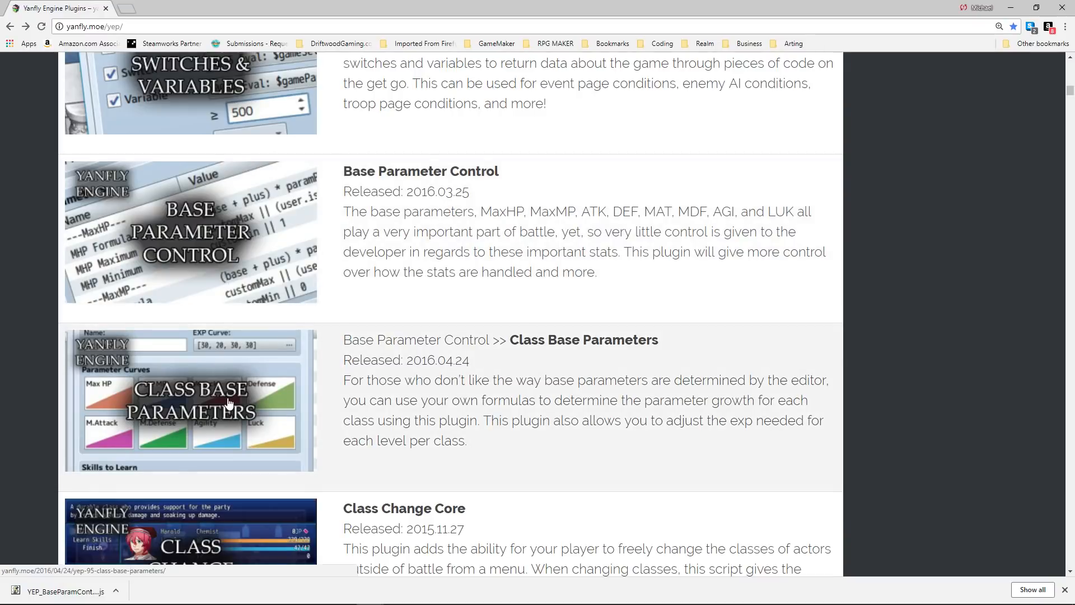
{"action": "left_click", "coordinate": [228, 400]}
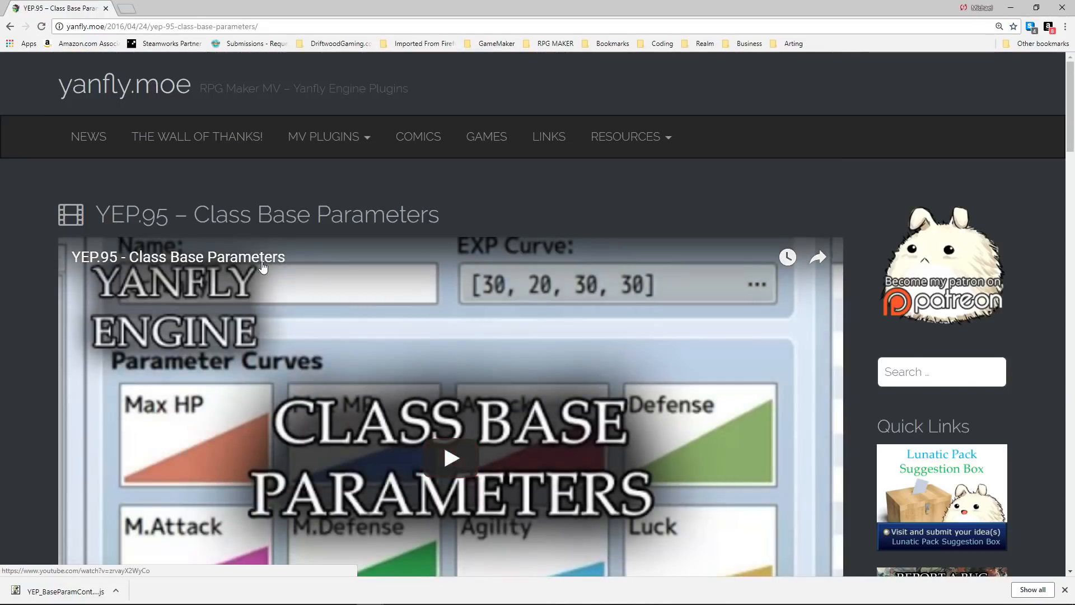
{"action": "scroll", "coordinate": [383, 289], "scroll_direction": "down", "scroll_amount": 1}
{"action": "scroll", "coordinate": [383, 289], "scroll_direction": "down", "scroll_amount": 6}
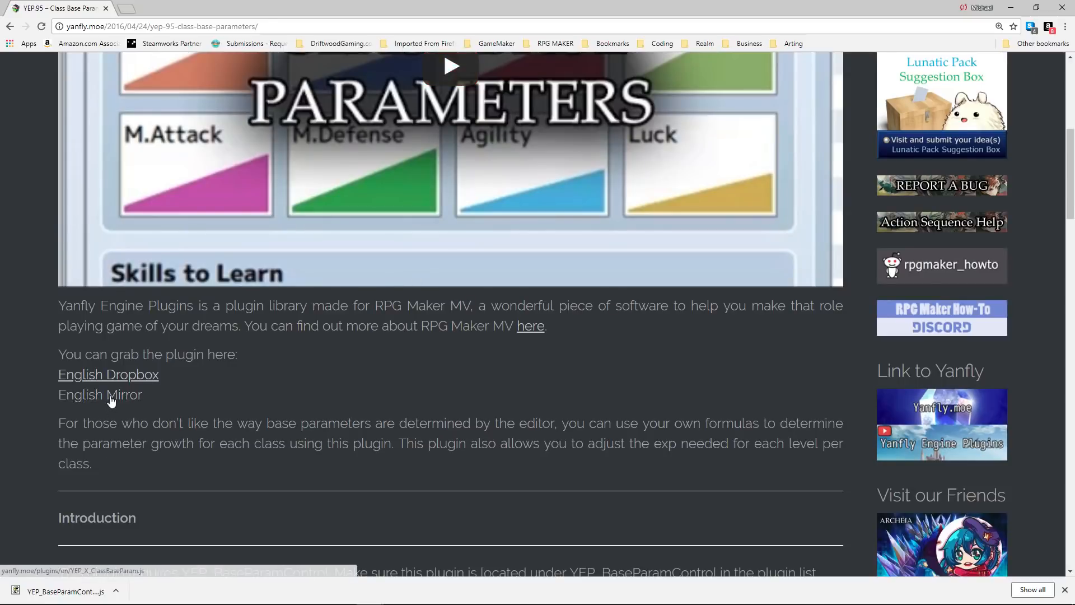
Copy the Custom Class Parameters notetag from the YEP_X_ClassBaseParam help text into the Explorer class note in RPG Maker MV.
{"action": "key", "text": "alt+Tab"}
{"action": "scroll", "coordinate": [360, 325], "scroll_direction": "down", "scroll_amount": 1}
{"action": "left_click_drag", "start_coordinate": [250, 319], "coordinate": [383, 434]}
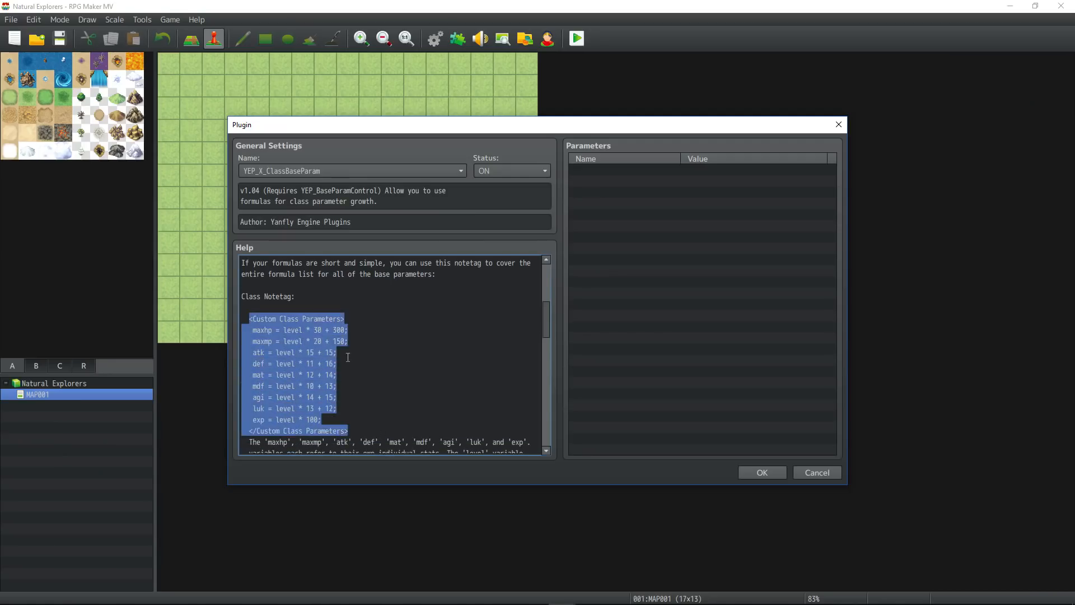
{"action": "scroll", "coordinate": [348, 357], "scroll_direction": "down", "scroll_amount": 2}
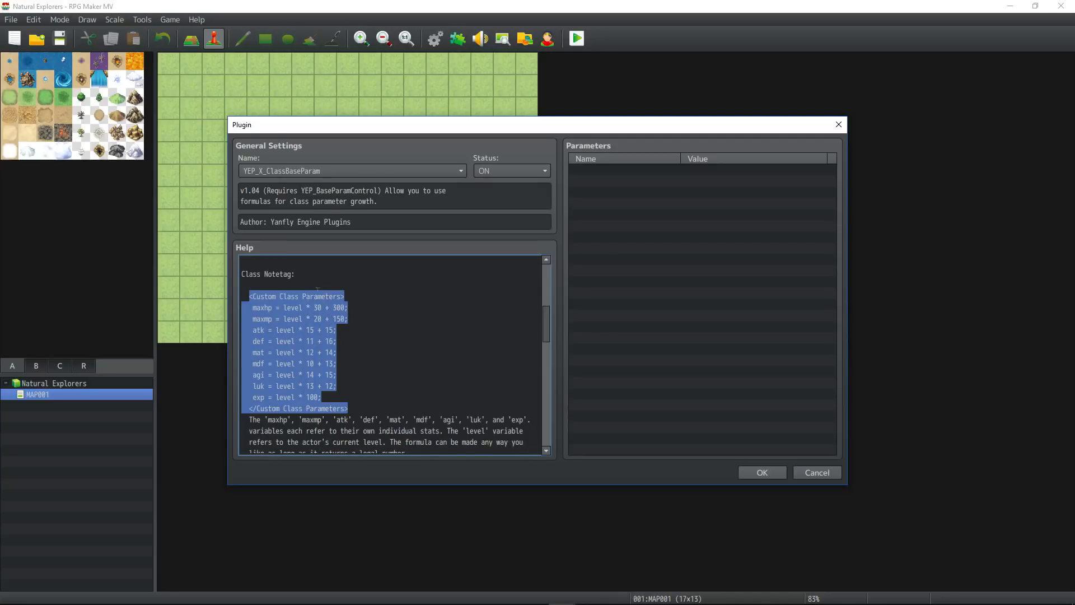
{"action": "right_click", "coordinate": [285, 319]}
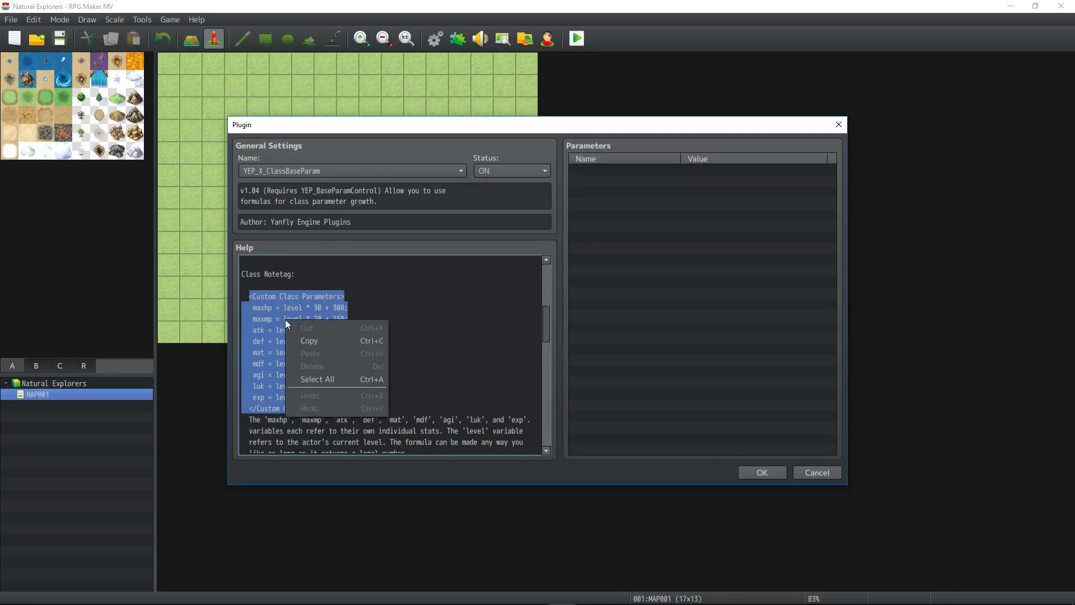
{"action": "left_click", "coordinate": [321, 342]}
{"action": "left_click", "coordinate": [730, 412]}
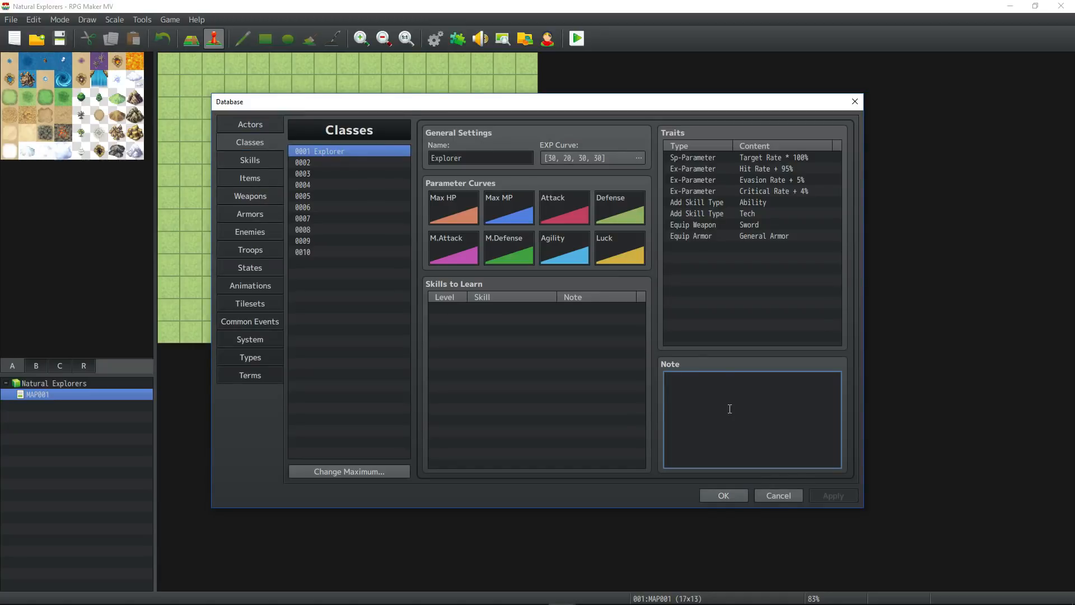
{"action": "key", "text": "ctrl+v"}
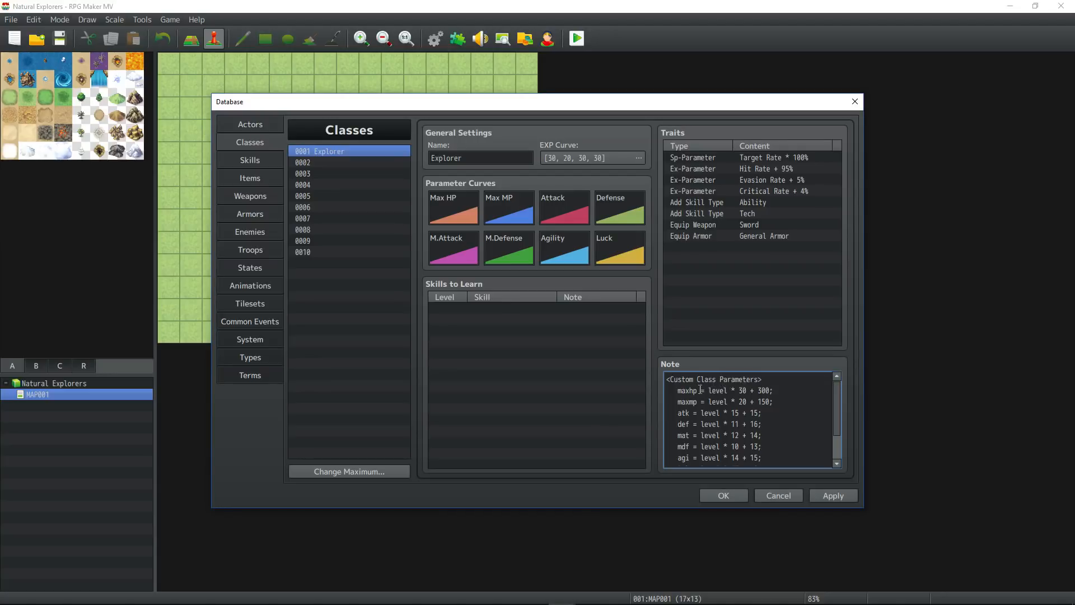
Change the maxhp formula in the Explorer note to level * 100 and the maxmp formula to level * 25.
{"action": "scroll", "coordinate": [686, 399], "scroll_direction": "down", "scroll_amount": 2}
{"action": "scroll", "coordinate": [689, 443], "scroll_direction": "up", "scroll_amount": 2}
{"action": "type", "text": "0"}
{"action": "key", "text": "BackSpace"}
{"action": "key", "text": "BackSpace"}
{"action": "key", "text": "BackSpace"}
{"action": "key", "text": "Delete"}
{"action": "key", "text": "Delete"}
{"action": "key", "text": "Delete"}
{"action": "key", "text": "Delete"}
{"action": "key", "text": "Delete"}
{"action": "key", "text": "Delete"}
{"action": "key", "text": "Delete"}
{"action": "key", "text": "BackSpace"}
Change the atk, def, mat, mdf, agi and luk formulas in the Explorer note to level * 10.
{"action": "left_click", "coordinate": [739, 414]}
{"action": "key", "text": "BackSpace"}
{"action": "type", "text": "0"}
{"action": "key", "text": "Delete"}
{"action": "key", "text": "Delete"}
{"action": "key", "text": "Delete"}
{"action": "key", "text": "Delete"}
{"action": "key", "text": "Delete"}
{"action": "key", "text": "Down"}
{"action": "key", "text": "Delete"}
{"action": "key", "text": "Delete"}
{"action": "key", "text": "Delete"}
{"action": "key", "text": "Delete"}
{"action": "key", "text": "Delete"}
{"action": "key", "text": "BackSpace"}
{"action": "type", "text": "0"}
{"action": "key", "text": "Down"}
{"action": "key", "text": "BackSpace"}
{"action": "type", "text": "0"}
{"action": "key", "text": "Delete"}
{"action": "key", "text": "Delete"}
{"action": "key", "text": "Delete"}
{"action": "key", "text": "Delete"}
{"action": "key", "text": "Delete"}
{"action": "key", "text": "Down"}
{"action": "key", "text": "Delete"}
{"action": "key", "text": "Delete"}
{"action": "key", "text": "Delete"}
{"action": "key", "text": "Delete"}
{"action": "key", "text": "Delete"}
{"action": "key", "text": "Down"}
{"action": "key", "text": "Delete"}
{"action": "key", "text": "Delete"}
{"action": "key", "text": "Delete"}
{"action": "key", "text": "Delete"}
{"action": "key", "text": "Delete"}
{"action": "key", "text": "Down"}
{"action": "key", "text": "Up"}
{"action": "key", "text": "BackSpace"}
{"action": "key", "text": "Delete"}
{"action": "key", "text": "Delete"}
{"action": "key", "text": "Delete"}
{"action": "key", "text": "Delete"}
{"action": "key", "text": "Delete"}
Set the exp formula in the Explorer note to level * 1000 and apply the database changes.
{"action": "key", "text": "Down"}
{"action": "key", "text": "Down"}
{"action": "type", "text": "0"}
{"action": "left_click", "coordinate": [833, 495]}
{"action": "scroll", "coordinate": [805, 422], "scroll_direction": "down", "scroll_amount": 1}
{"action": "scroll", "coordinate": [734, 393], "scroll_direction": "up", "scroll_amount": 1}
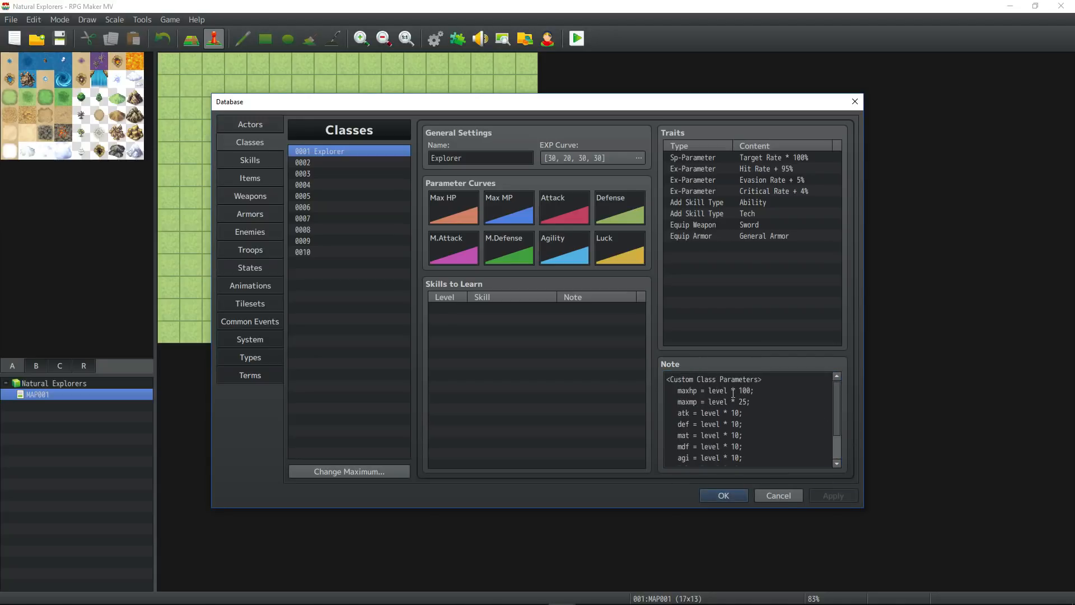
Review the exp formula in the note and compare it with the Explorer class's built-in EXP curve.
{"action": "left_click", "coordinate": [743, 386]}
{"action": "scroll", "coordinate": [750, 437], "scroll_direction": "down", "scroll_amount": 1}
{"action": "mouse_move", "coordinate": [766, 458]}
{"action": "left_mouse_down"}
{"action": "mouse_move", "coordinate": [677, 457]}
{"action": "mouse_move", "coordinate": [753, 457]}
{"action": "left_mouse_up"}
{"action": "left_click", "coordinate": [702, 458]}
{"action": "left_click", "coordinate": [724, 458]}
{"action": "left_click", "coordinate": [770, 453]}
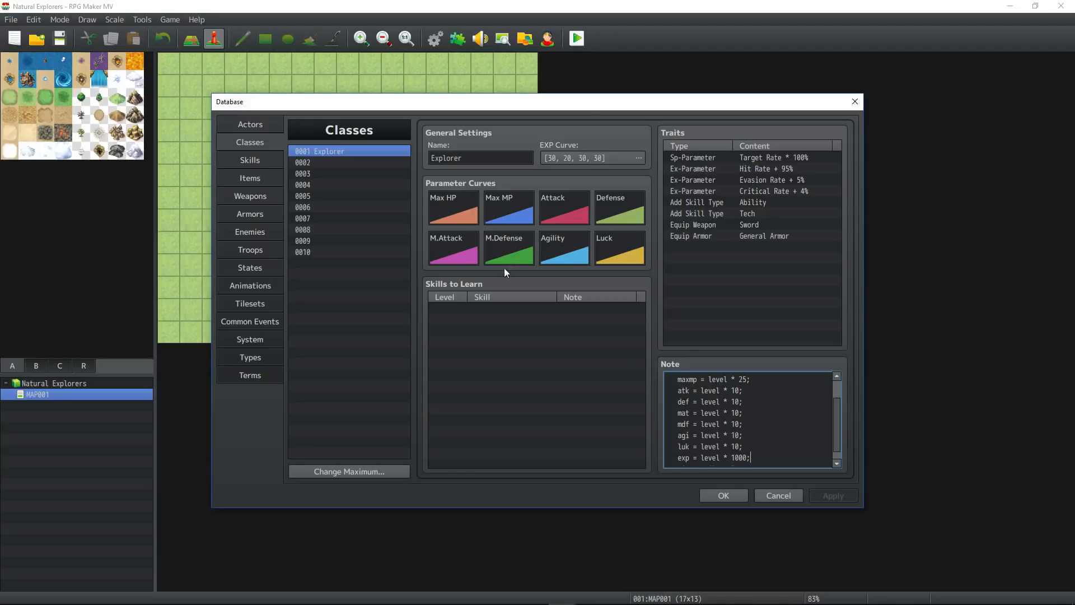
{"action": "left_click", "coordinate": [638, 158]}
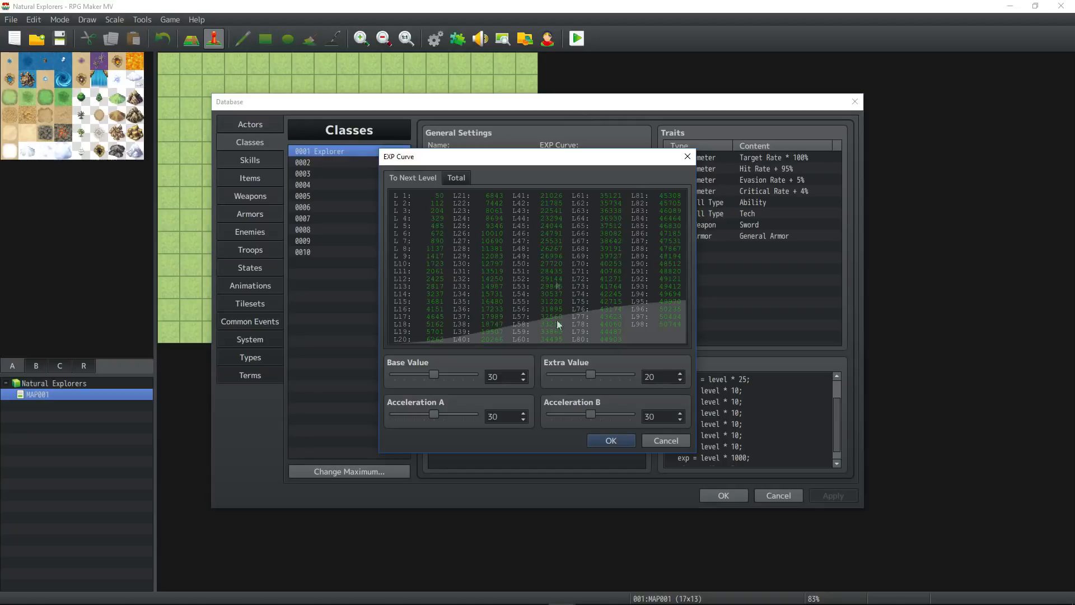
{"action": "left_click", "coordinate": [666, 440]}
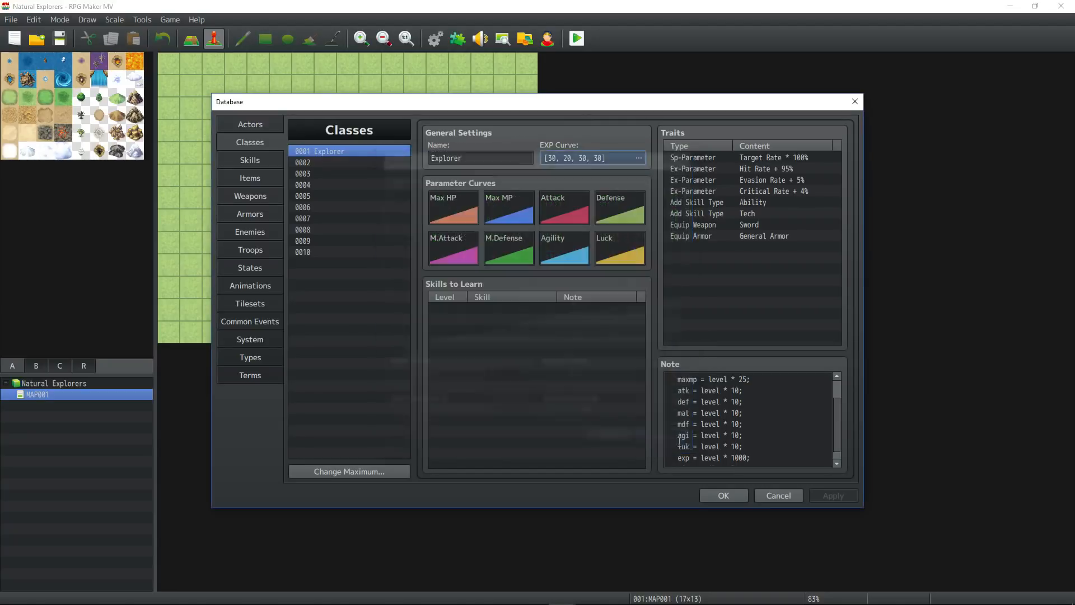
Review the stat formulas from maxmp to exp in the Explorer class note.
{"action": "scroll", "coordinate": [762, 401], "scroll_direction": "down", "scroll_amount": 1}
{"action": "left_click_drag", "start_coordinate": [753, 449], "coordinate": [678, 405]}
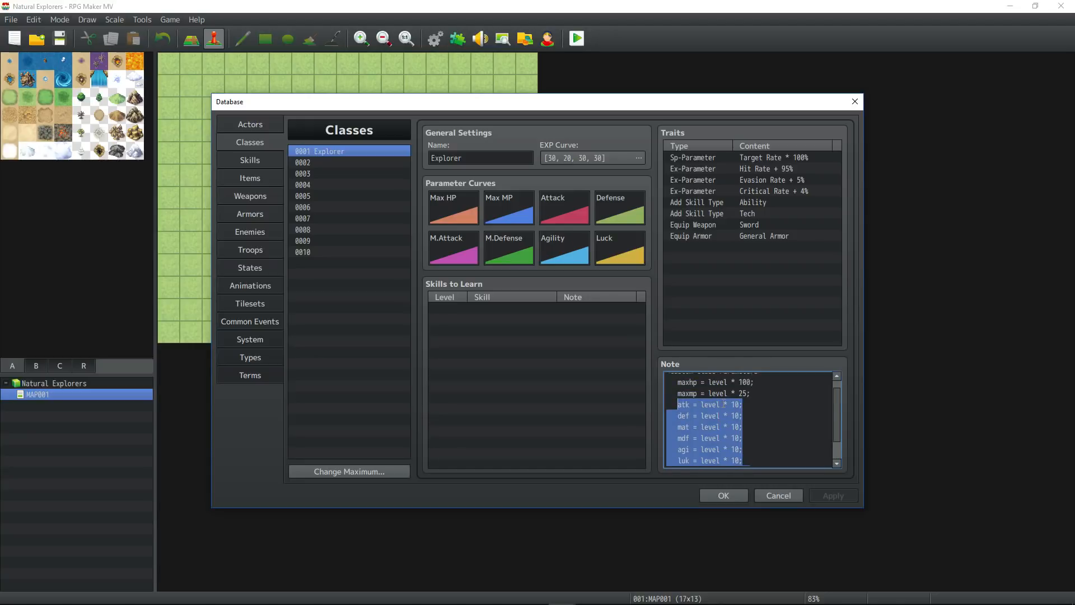
{"action": "scroll", "coordinate": [748, 397], "scroll_direction": "down", "scroll_amount": 1}
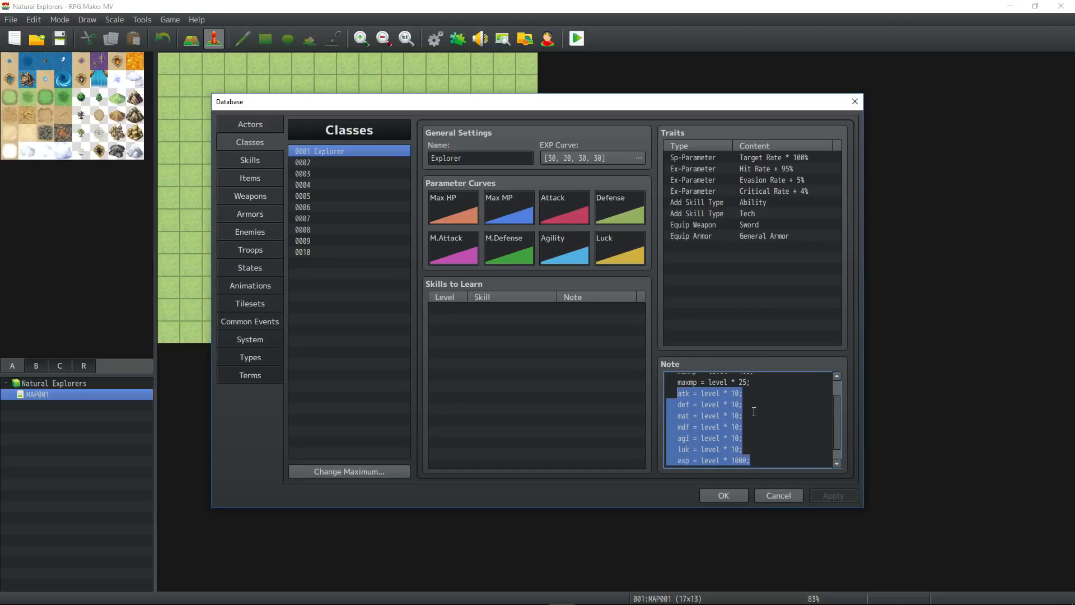
{"action": "left_click", "coordinate": [753, 394]}
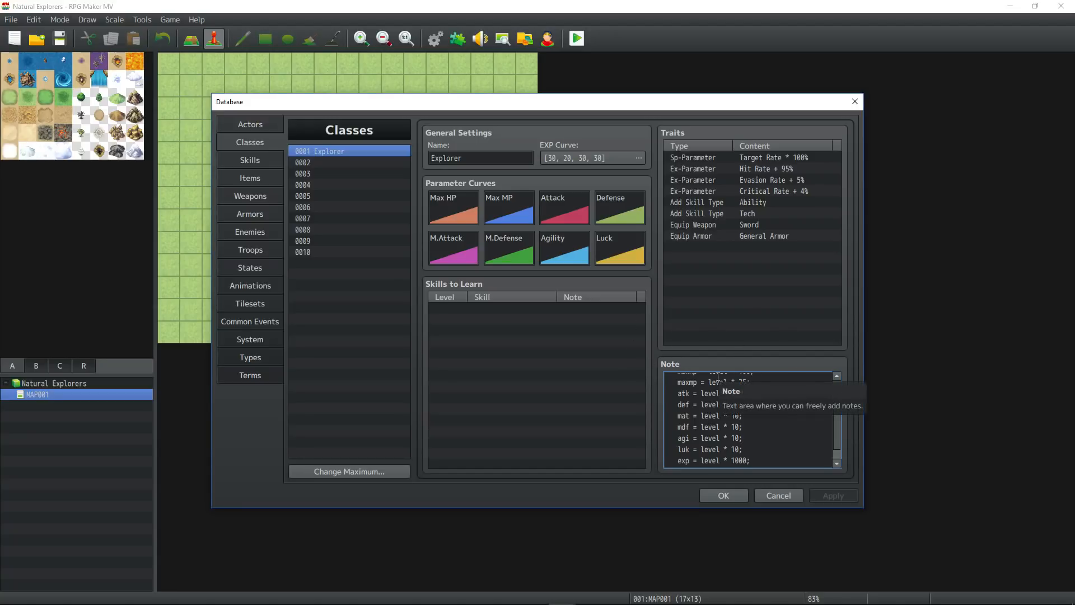
{"action": "scroll", "coordinate": [718, 378], "scroll_direction": "down", "scroll_amount": 1}
{"action": "left_click", "coordinate": [747, 403]}
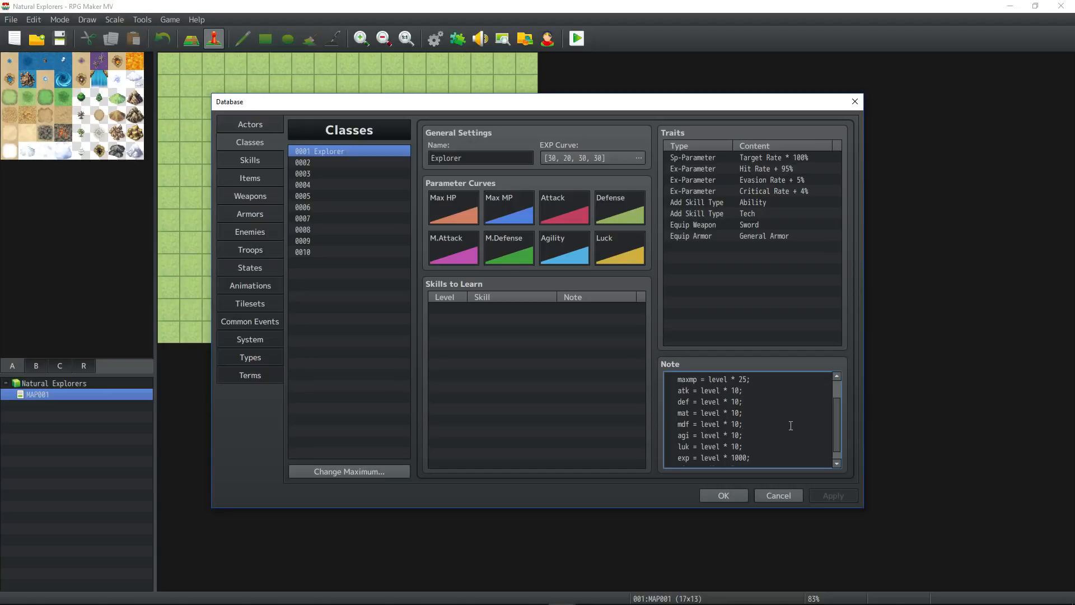
{"action": "left_click_drag", "start_coordinate": [755, 444], "coordinate": [751, 386]}
{"action": "left_click", "coordinate": [755, 410]}
Duplicate the Equip Weapon Sword trait of the Explorer class and set the upper copy to Knife.
{"action": "left_click", "coordinate": [715, 225]}
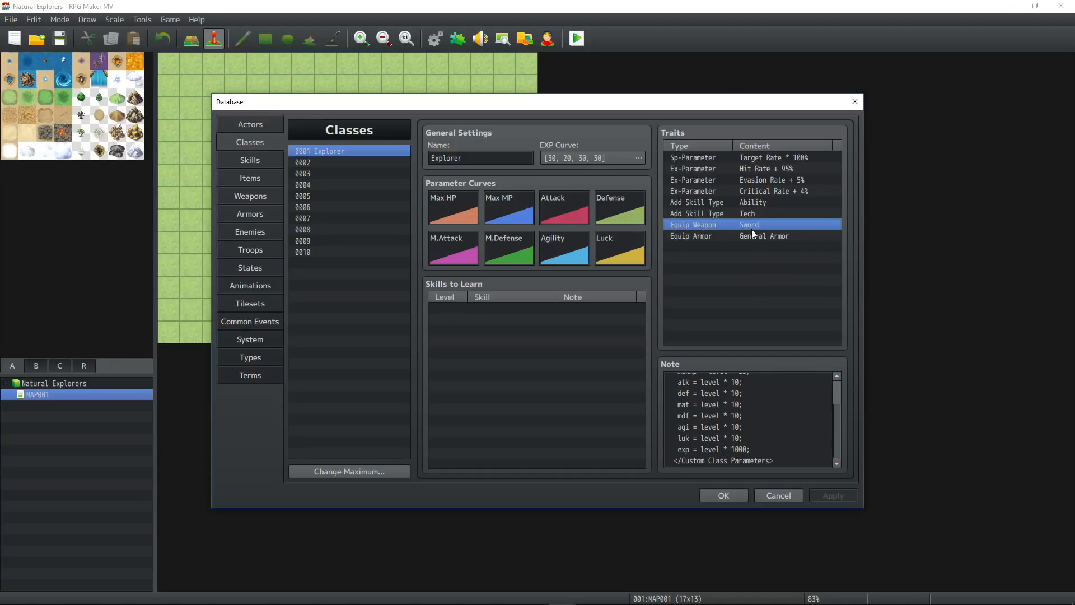
{"action": "key", "text": "ctrl+c"}
{"action": "key", "text": "ctrl+v"}
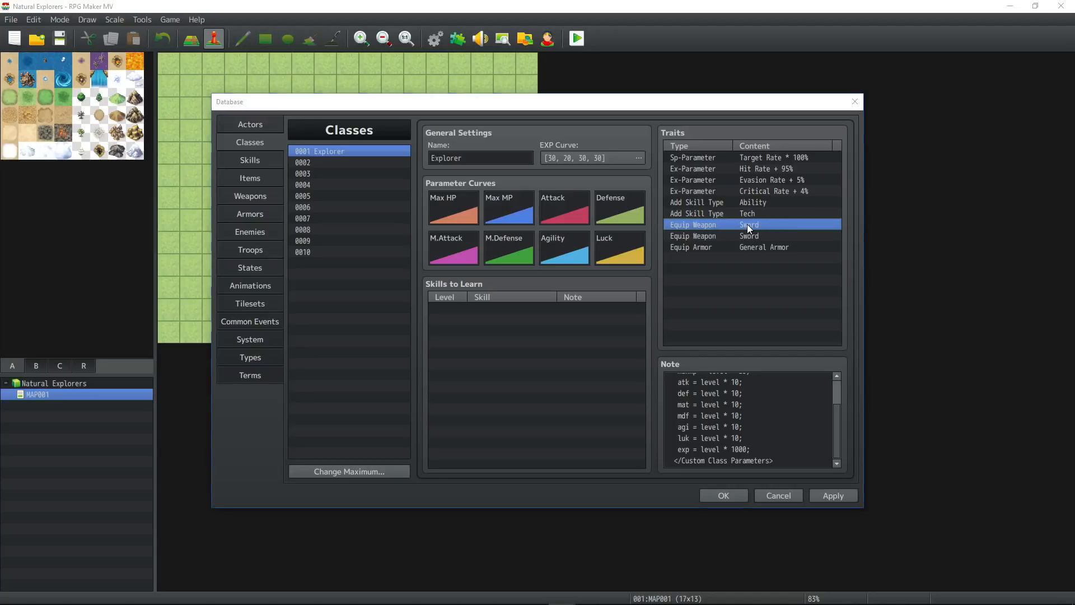
{"action": "double_click", "coordinate": [748, 230]}
{"action": "left_click", "coordinate": [790, 178]}
{"action": "left_click", "coordinate": [771, 213]}
{"action": "left_click", "coordinate": [764, 314]}
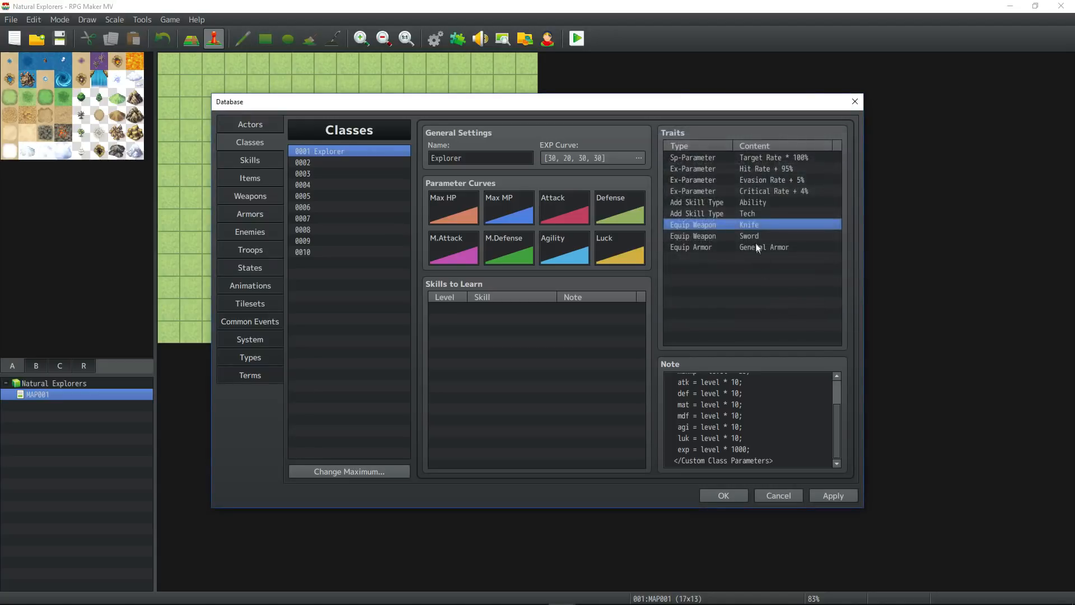
Add an Equip Weapon trait for Spear to the Explorer class.
{"action": "key", "text": "Down"}
{"action": "key", "text": "ctrl+v"}
{"action": "double_click", "coordinate": [739, 246]}
{"action": "left_click", "coordinate": [781, 176]}
{"action": "left_click", "coordinate": [777, 218]}
{"action": "left_click", "coordinate": [768, 314]}
Add an Equip Weapon trait for Axe and move it directly below the Spear trait.
{"action": "key", "text": "ctrl+v"}
{"action": "double_click", "coordinate": [754, 246]}
{"action": "left_click", "coordinate": [790, 179]}
{"action": "left_click", "coordinate": [771, 227]}
{"action": "left_click", "coordinate": [764, 316]}
{"action": "key", "text": "ctrl+x"}
{"action": "left_click", "coordinate": [749, 259]}
{"action": "key", "text": "ctrl+v"}
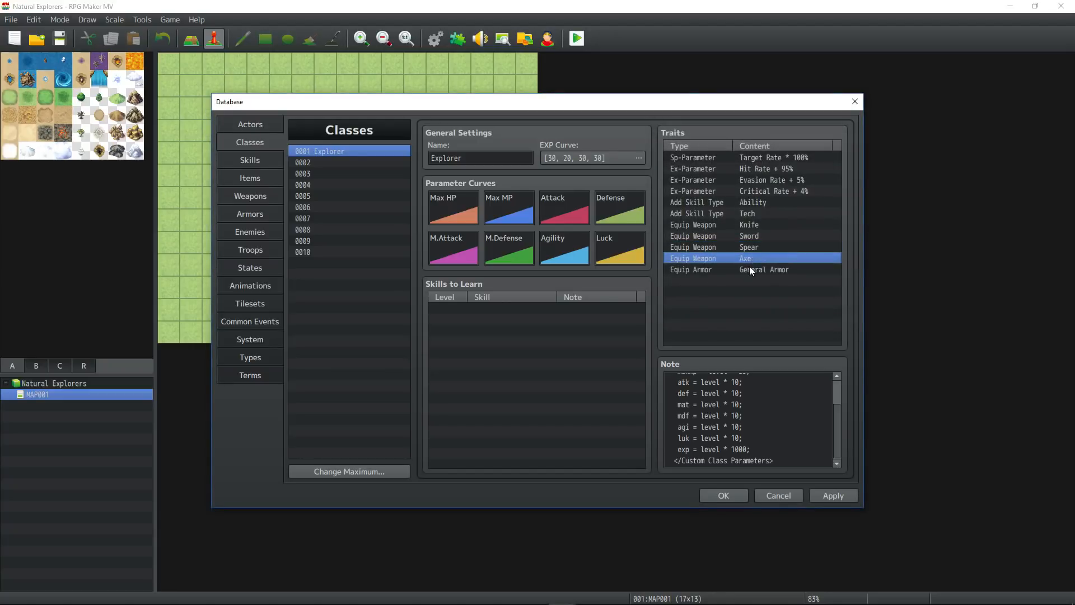
Add Equip Weapon traits for Staff and Pickaxe below the Axe trait.
{"action": "left_click", "coordinate": [750, 267]}
{"action": "key", "text": "ctrl+v"}
{"action": "double_click", "coordinate": [750, 267]}
{"action": "left_click", "coordinate": [769, 182]}
{"action": "left_click", "coordinate": [773, 317]}
{"action": "key", "text": "ctrl+v"}
{"action": "double_click", "coordinate": [754, 278]}
{"action": "left_click", "coordinate": [768, 181]}
{"action": "left_click", "coordinate": [769, 248]}
{"action": "left_click", "coordinate": [768, 316]}
Add Equip Weapon traits for FishingRod and Shovel below the Pickaxe trait.
{"action": "key", "text": "ctrl+v"}
{"action": "left_click", "coordinate": [751, 293]}
{"action": "double_click", "coordinate": [751, 294]}
{"action": "left_click", "coordinate": [768, 180]}
{"action": "left_click", "coordinate": [772, 270]}
{"action": "left_click", "coordinate": [767, 316]}
{"action": "key", "text": "ctrl+v"}
{"action": "double_click", "coordinate": [766, 301]}
{"action": "left_click", "coordinate": [769, 180]}
{"action": "left_click", "coordinate": [771, 283]}
{"action": "left_click", "coordinate": [766, 317]}
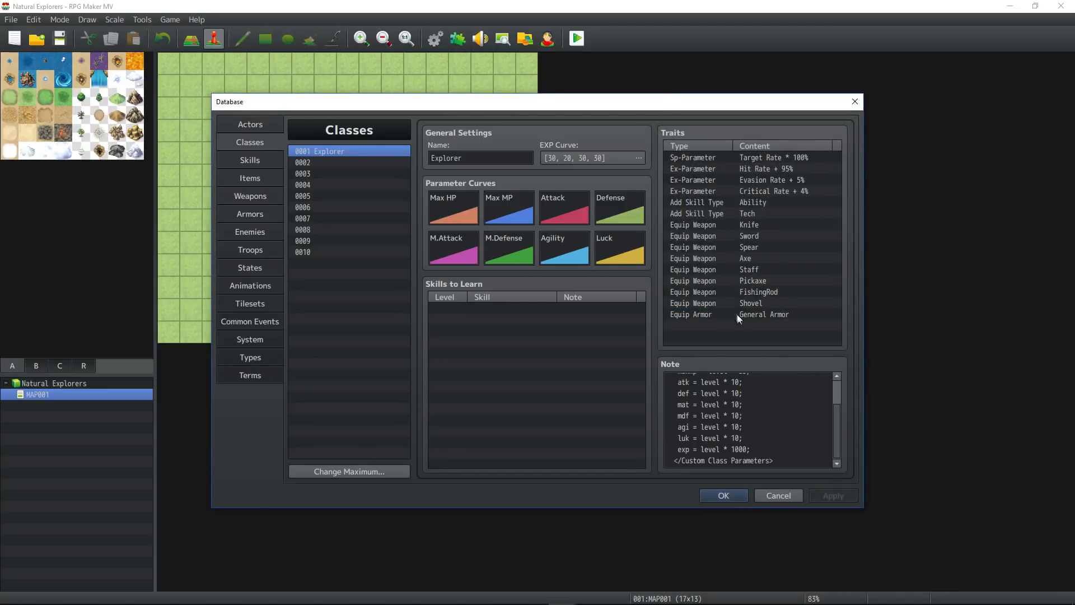
{"action": "left_click", "coordinate": [721, 322]}
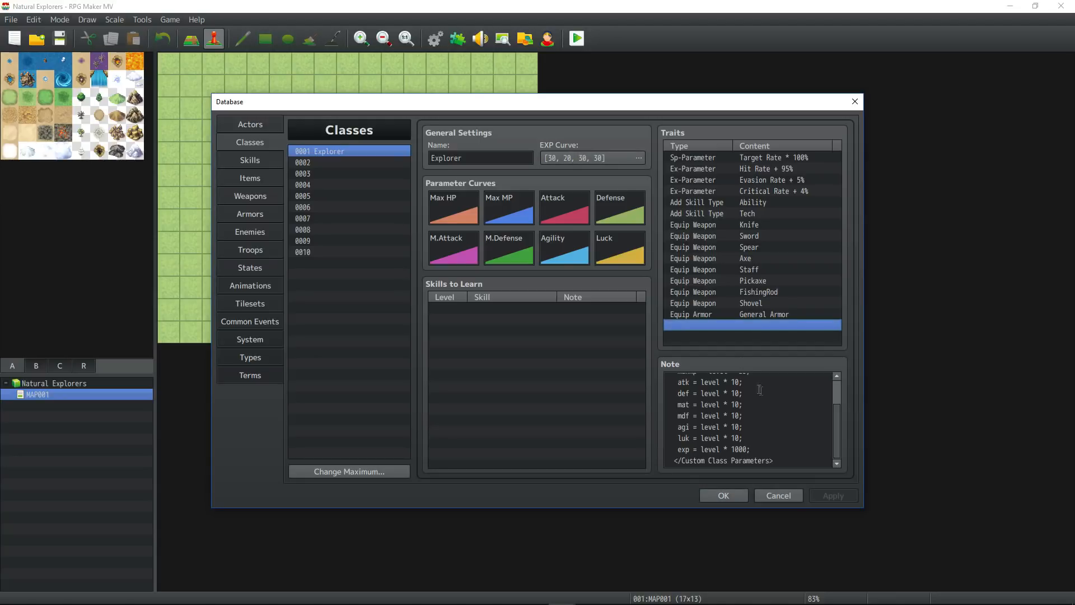
{"action": "scroll", "coordinate": [753, 413], "scroll_direction": "up", "scroll_amount": 1}
{"action": "left_click", "coordinate": [696, 379]}
{"action": "key", "text": "ctrl+a"}
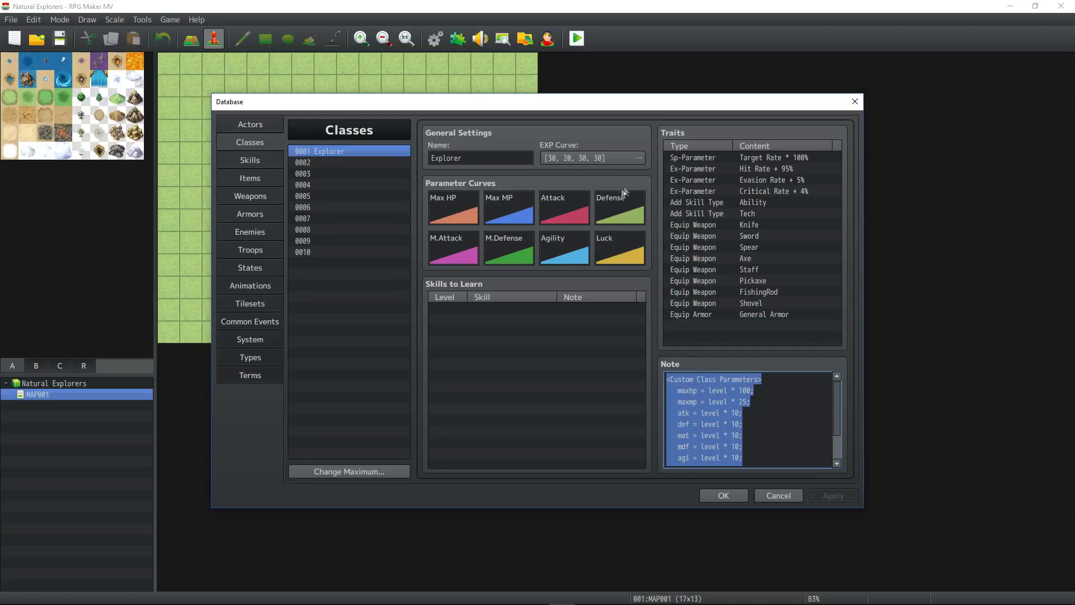
Set the Explorer class's EXP curve to base value 10, extra value 0, acceleration A 10 and acceleration B 10.
{"action": "left_click", "coordinate": [637, 153]}
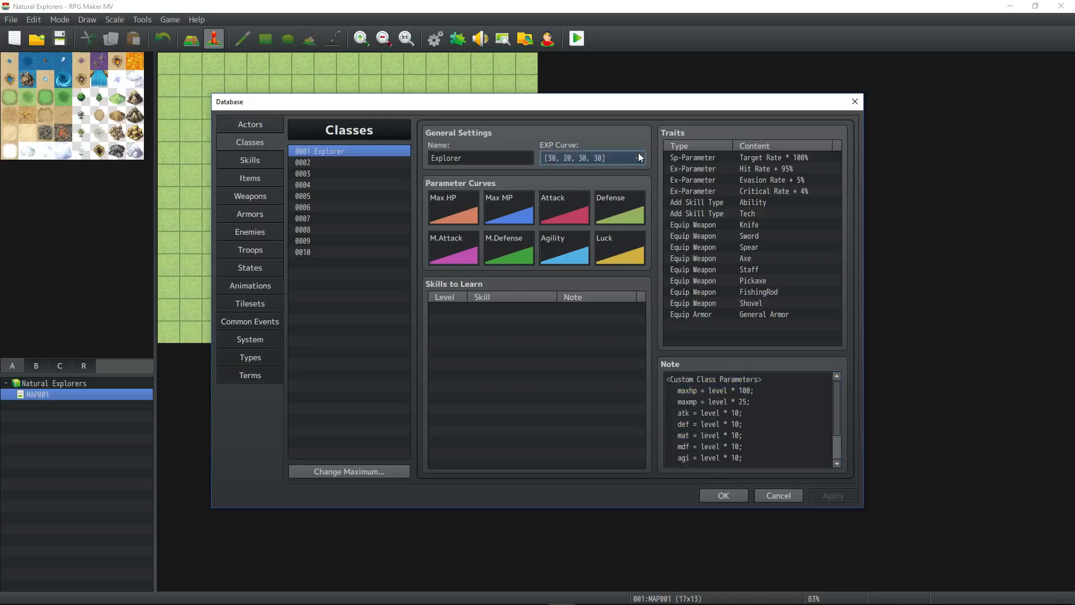
{"action": "left_click_drag", "start_coordinate": [434, 374], "coordinate": [393, 375]}
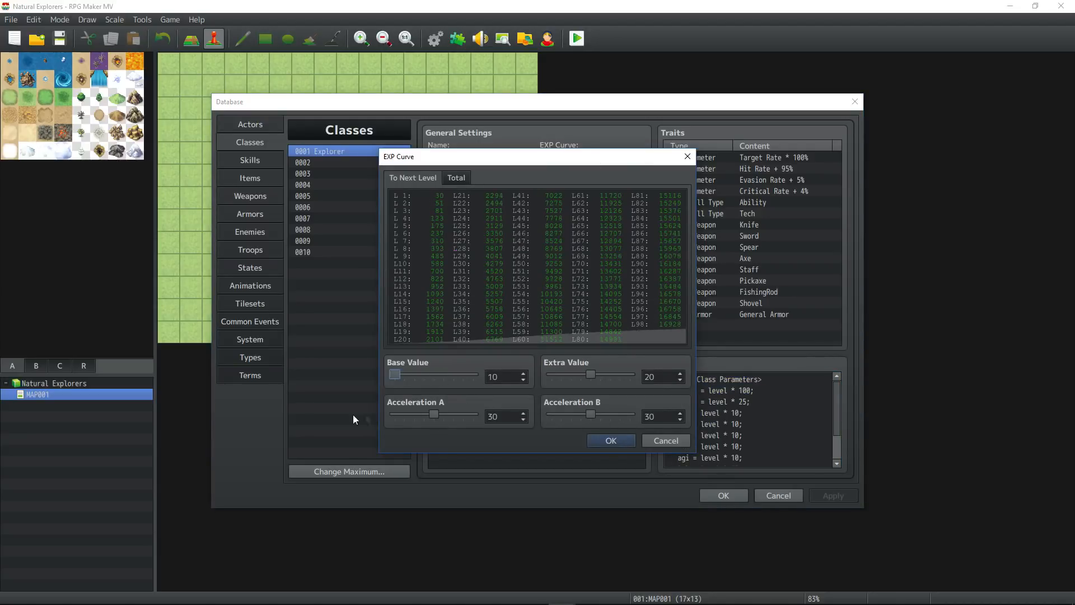
{"action": "left_click_drag", "start_coordinate": [434, 416], "coordinate": [392, 415]}
{"action": "left_click_drag", "start_coordinate": [591, 375], "coordinate": [534, 375]}
{"action": "left_click_drag", "start_coordinate": [591, 415], "coordinate": [548, 415]}
{"action": "left_click", "coordinate": [611, 441]}
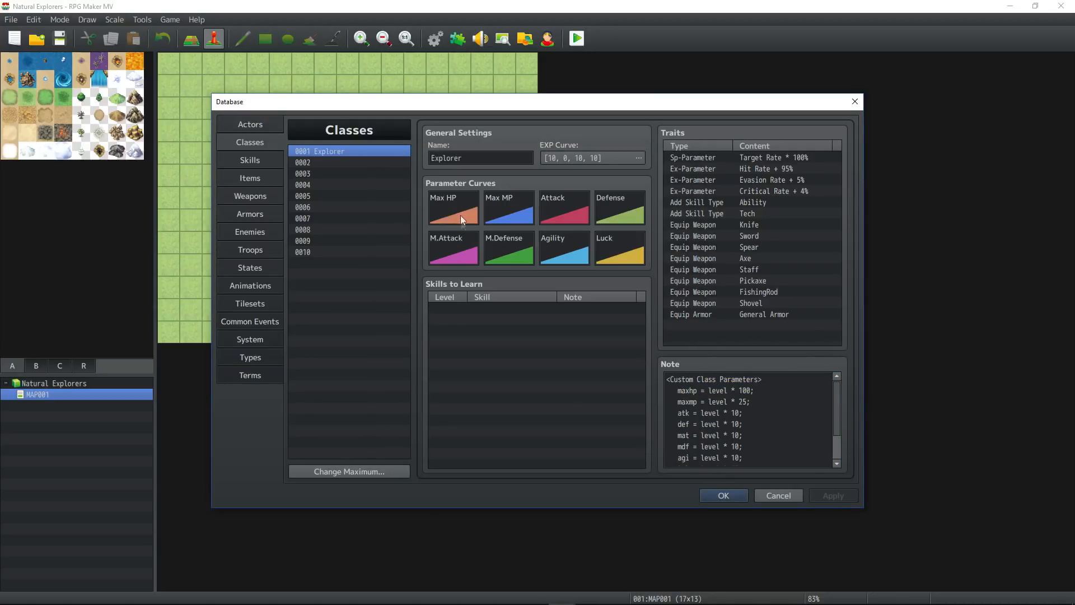
{"action": "double_click", "coordinate": [462, 217]}
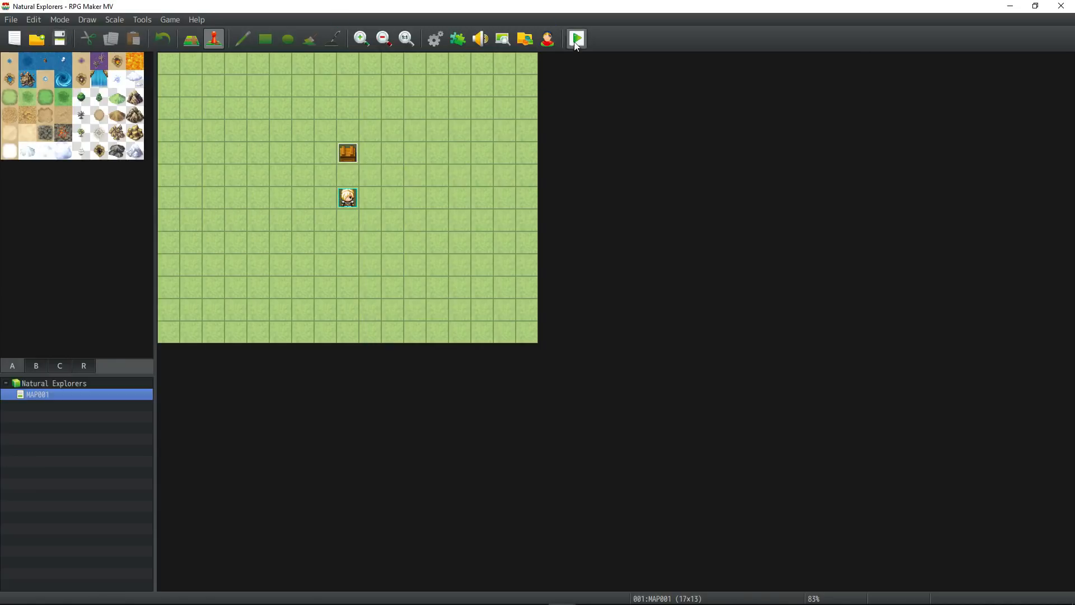
Playtest the game, check the first actor's level 1 stats and the party menu, and close the test window.
{"action": "left_click", "coordinate": [576, 39]}
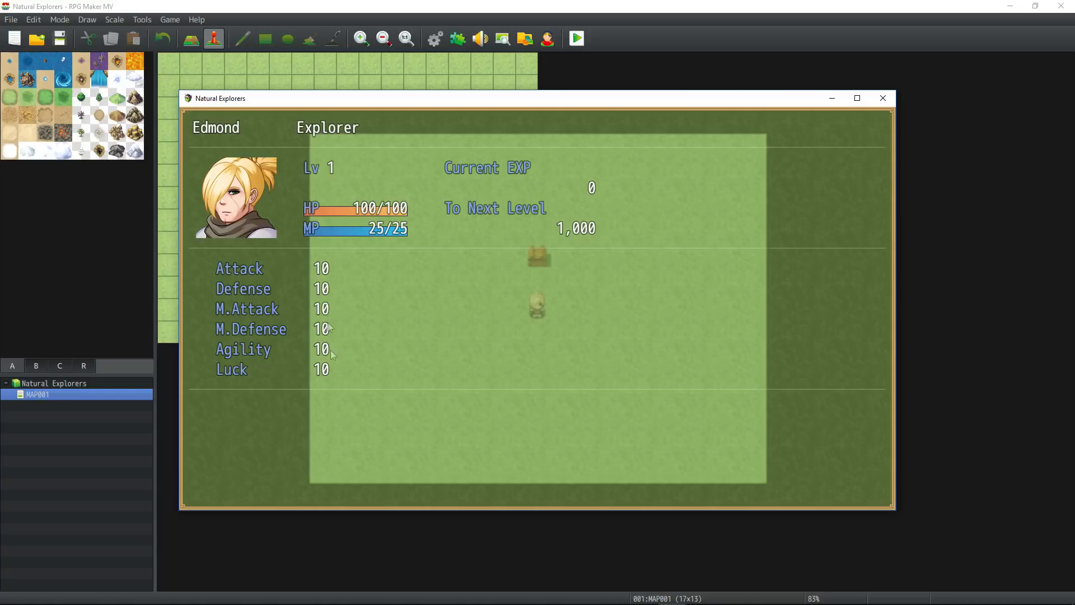
{"action": "key", "text": "Escape"}
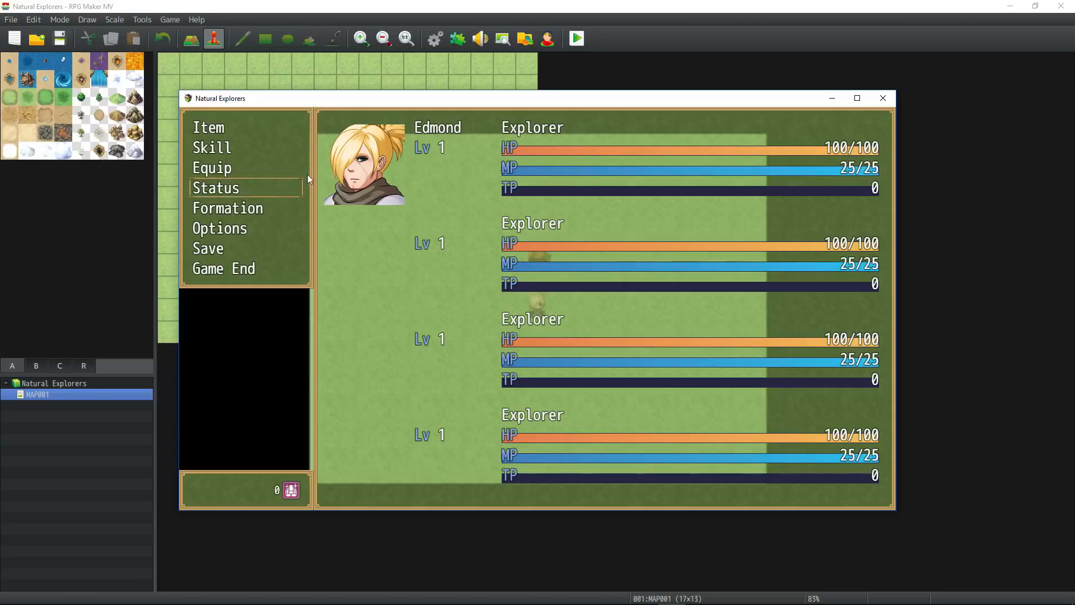
{"action": "key", "text": "Escape"}
{"action": "key", "text": "Escape"}
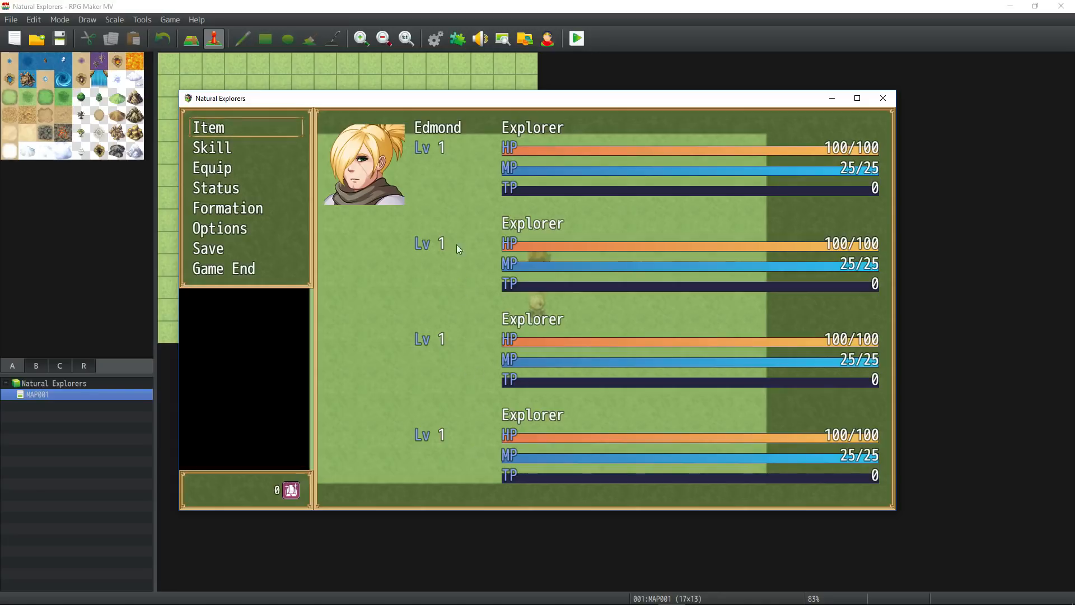
{"action": "left_click", "coordinate": [883, 98]}
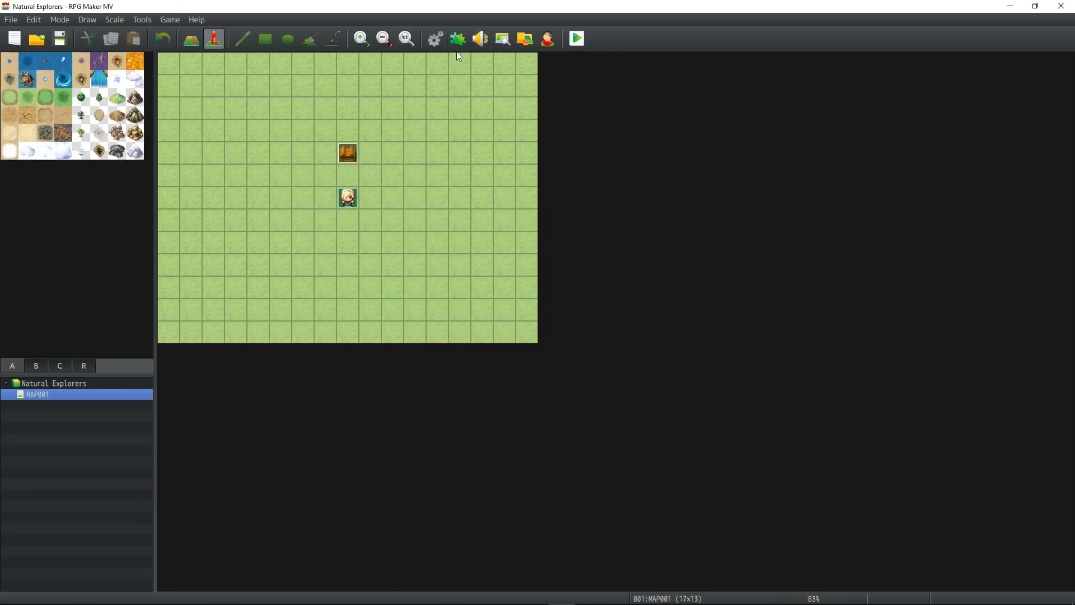
Check the unnamed entries in the database's actor list and the Starting Party list in the System settings.
{"action": "left_click", "coordinate": [436, 38]}
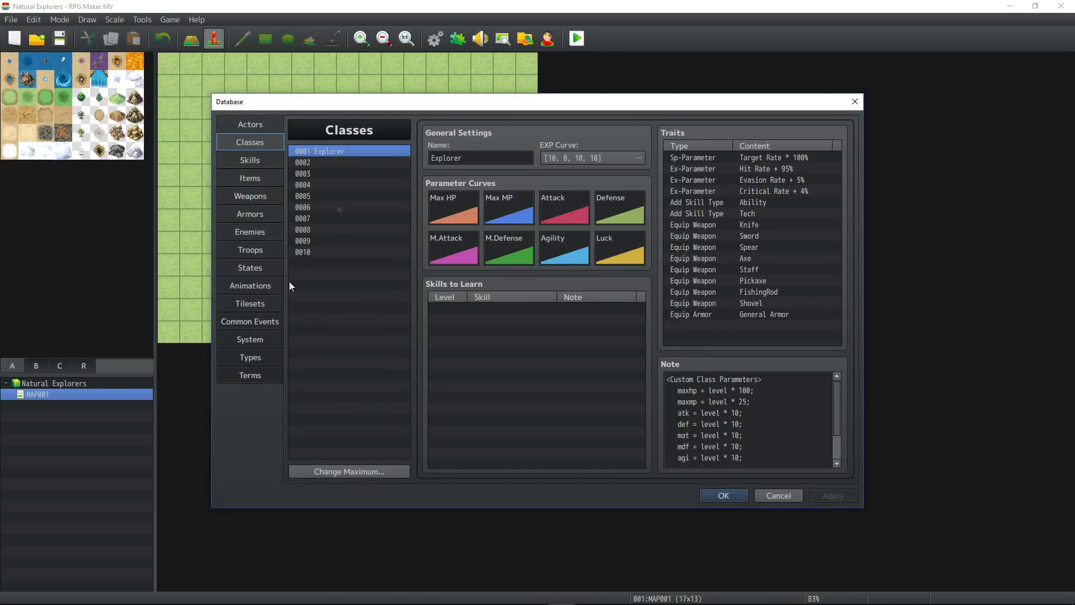
{"action": "left_click", "coordinate": [250, 125]}
{"action": "left_click", "coordinate": [324, 174]}
{"action": "left_click", "coordinate": [323, 164]}
{"action": "left_click", "coordinate": [252, 339]}
{"action": "left_click", "coordinate": [324, 163]}
{"action": "left_click", "coordinate": [325, 185]}
{"action": "double_click", "coordinate": [324, 199]}
{"action": "left_click", "coordinate": [324, 191]}
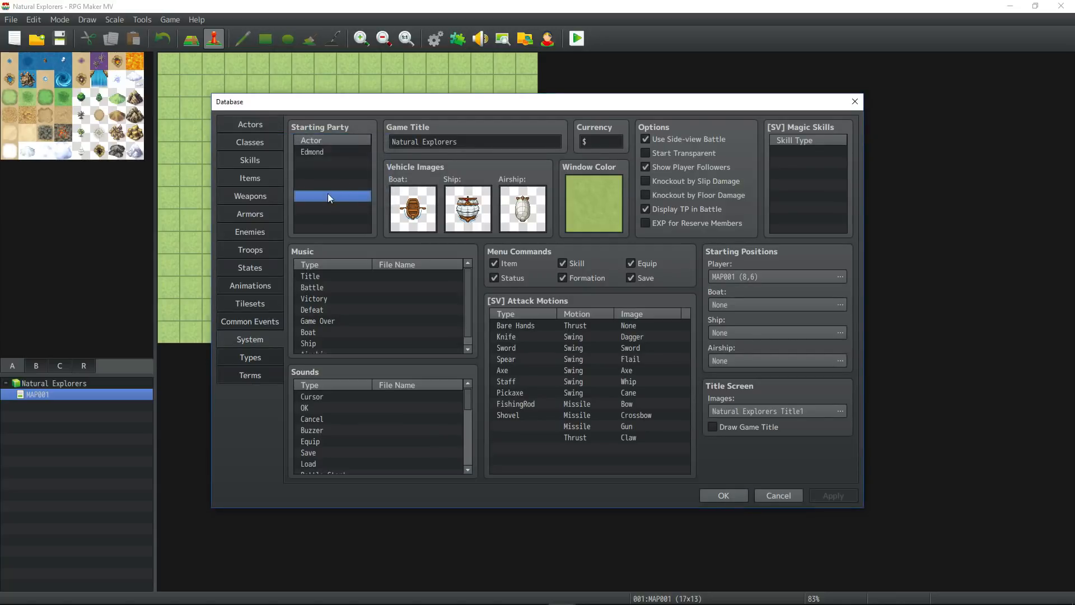
Remove the unnamed actors from the starting party so that only Edmond is left, and apply the database changes.
{"action": "left_click_drag", "start_coordinate": [321, 196], "coordinate": [330, 164]}
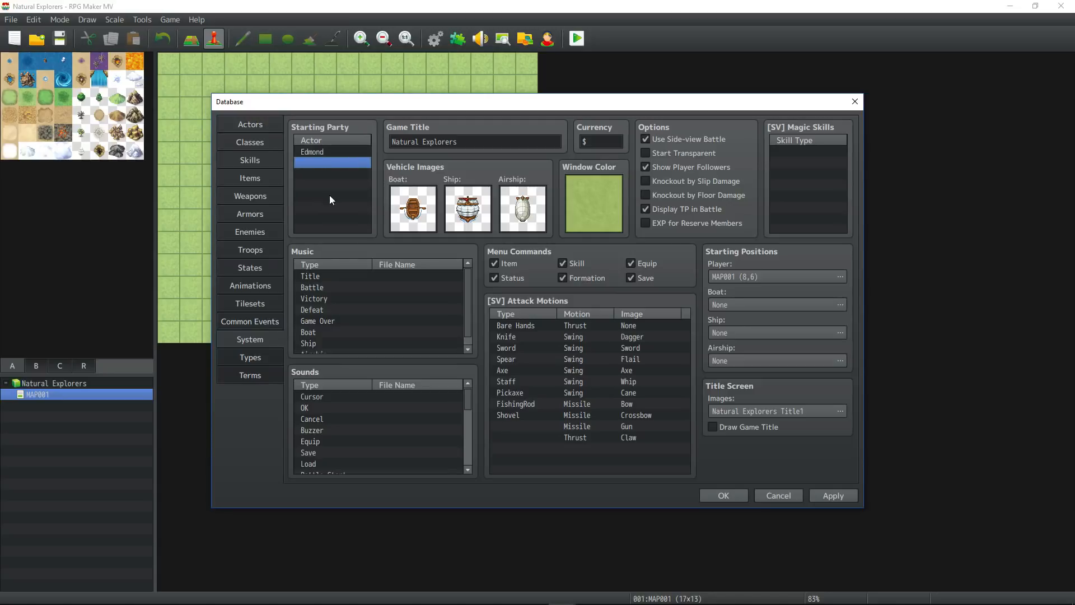
{"action": "double_click", "coordinate": [330, 195]}
{"action": "left_click", "coordinate": [332, 176]}
{"action": "left_click", "coordinate": [344, 172]}
{"action": "left_click", "coordinate": [377, 144]}
{"action": "double_click", "coordinate": [343, 164]}
{"action": "left_click", "coordinate": [322, 190]}
{"action": "left_click", "coordinate": [832, 496]}
{"action": "left_click", "coordinate": [720, 497]}
Playtest the game again, checking the party menu, walking the character around and interacting with the chest on the map.
{"action": "left_click", "coordinate": [490, 323]}
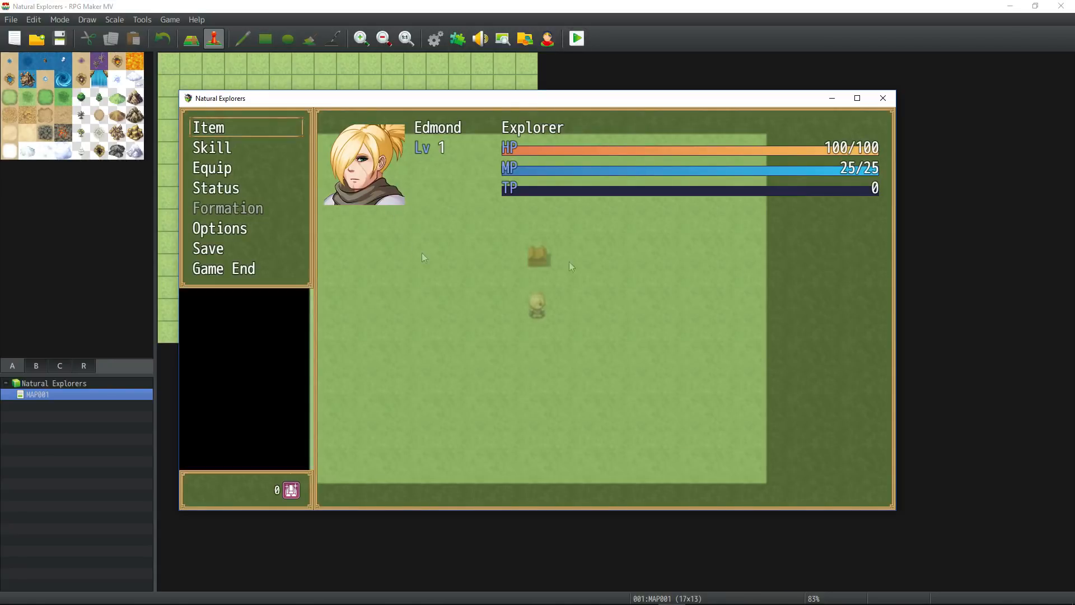
{"action": "right_click", "coordinate": [482, 347]}
{"action": "left_click", "coordinate": [482, 337]}
{"action": "left_click", "coordinate": [484, 282]}
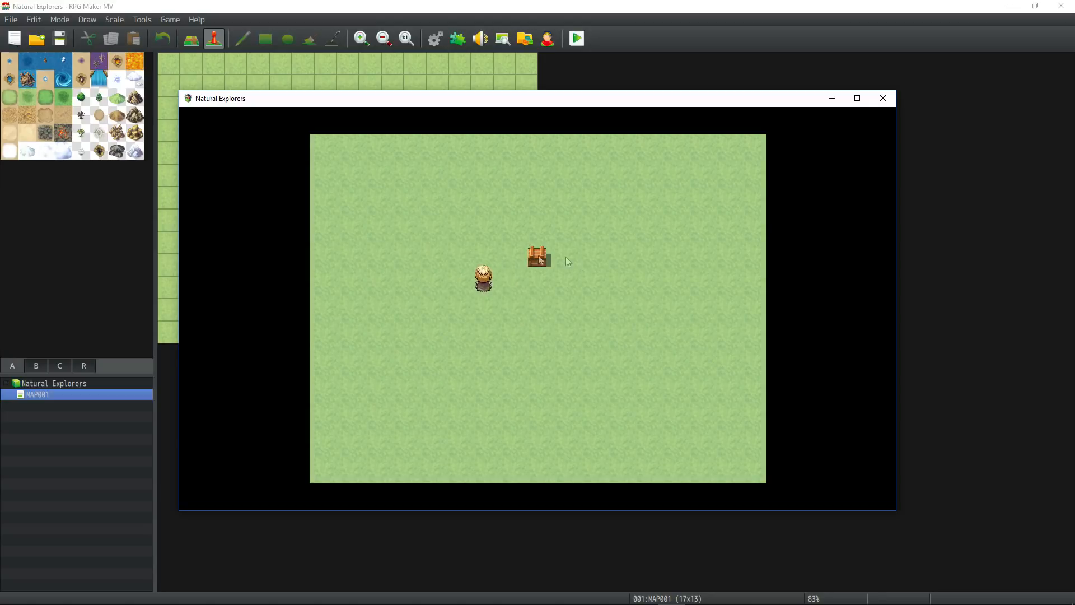
{"action": "left_click", "coordinate": [536, 257]}
{"action": "left_click", "coordinate": [536, 256]}
{"action": "left_click", "coordinate": [883, 98]}
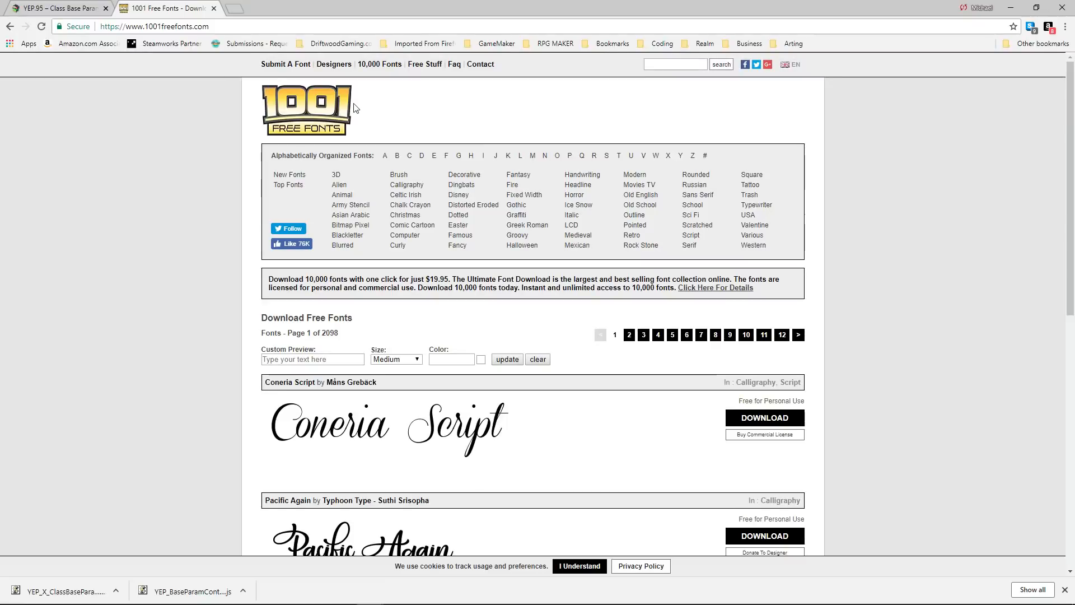
Switch to the browser and look through pages 1 to 3 of the newest fonts on 1001 Free Fonts.
{"action": "scroll", "coordinate": [636, 401], "scroll_direction": "down", "scroll_amount": 6}
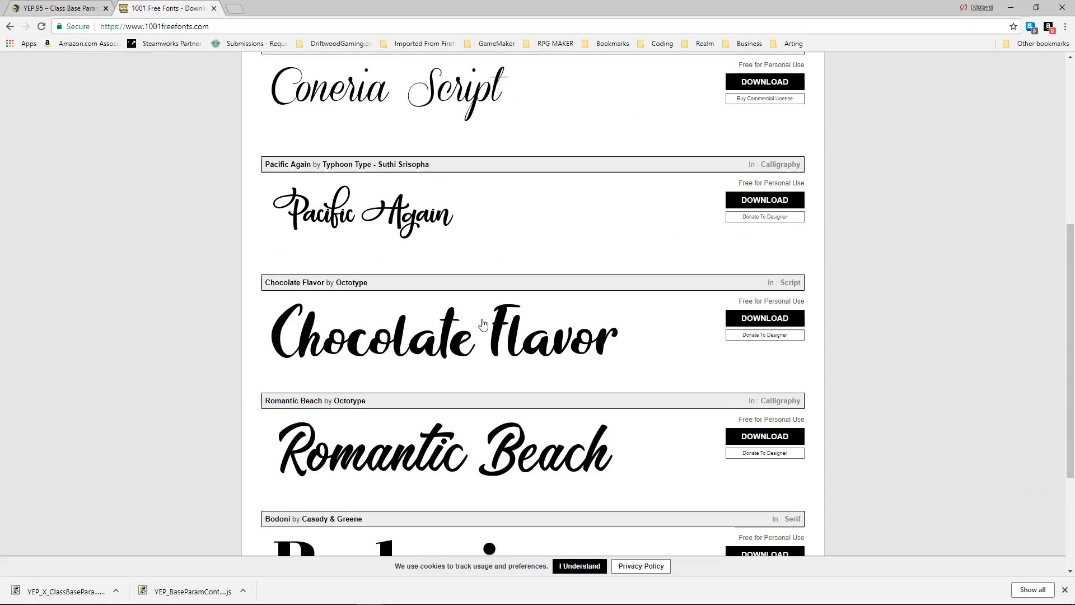
{"action": "scroll", "coordinate": [484, 324], "scroll_direction": "down", "scroll_amount": 3}
{"action": "scroll", "coordinate": [484, 323], "scroll_direction": "down", "scroll_amount": 1}
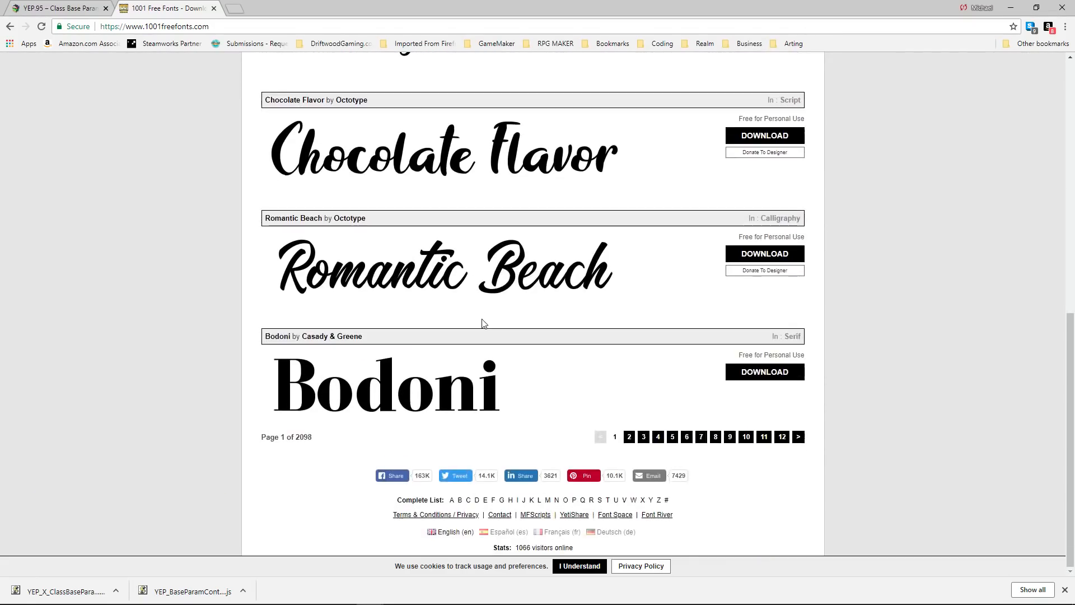
{"action": "left_click", "coordinate": [630, 437]}
{"action": "scroll", "coordinate": [514, 343], "scroll_direction": "down", "scroll_amount": 5}
{"action": "scroll", "coordinate": [474, 333], "scroll_direction": "up", "scroll_amount": 2}
{"action": "scroll", "coordinate": [473, 332], "scroll_direction": "down", "scroll_amount": 15}
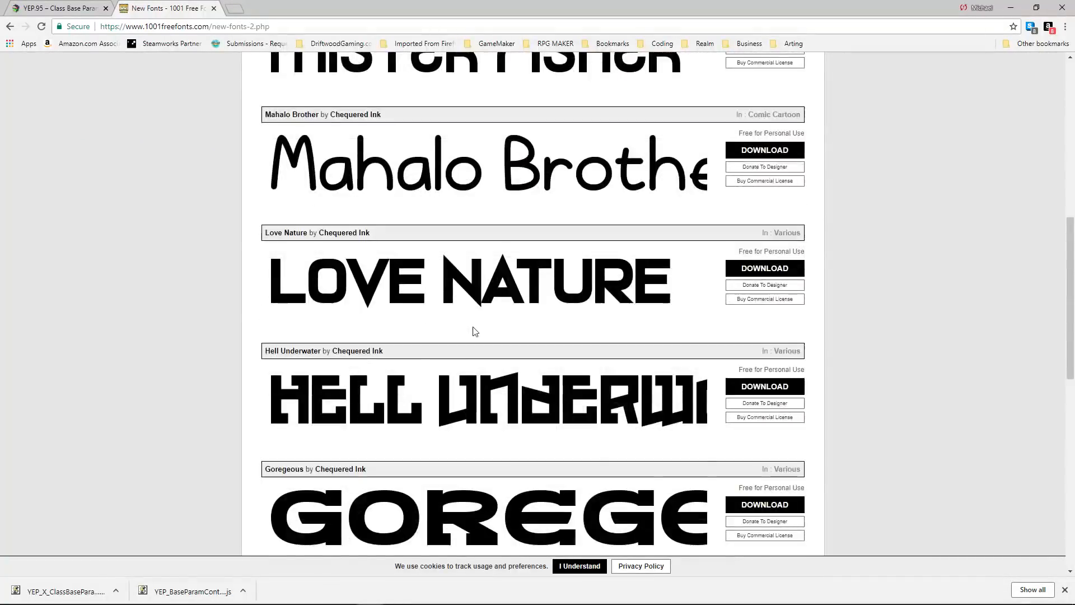
{"action": "left_click", "coordinate": [645, 437]}
{"action": "scroll", "coordinate": [595, 396], "scroll_direction": "down", "scroll_amount": 4}
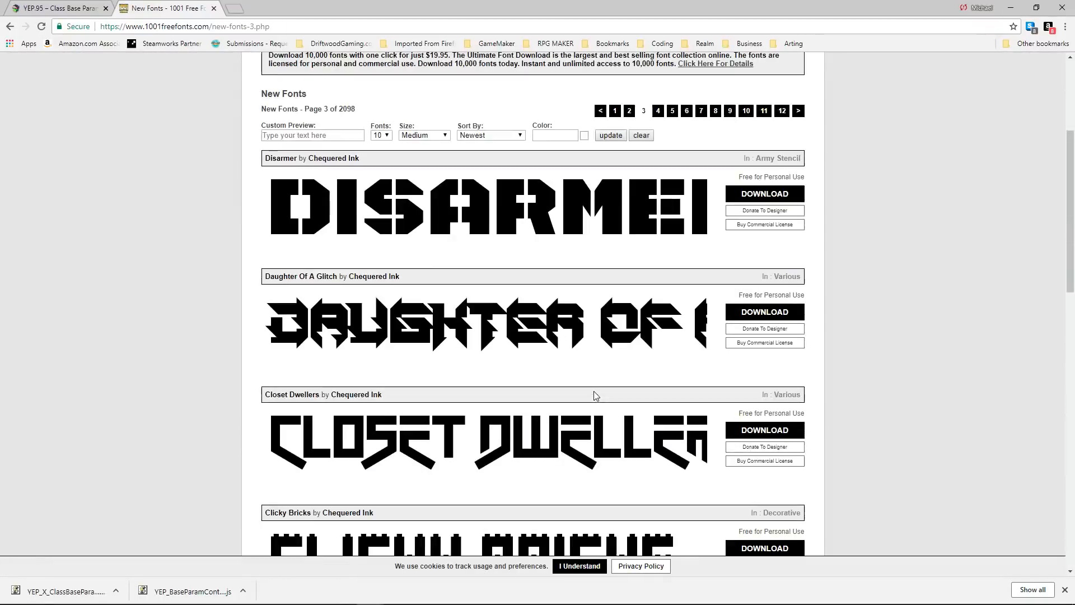
{"action": "scroll", "coordinate": [595, 396], "scroll_direction": "down", "scroll_amount": 9}
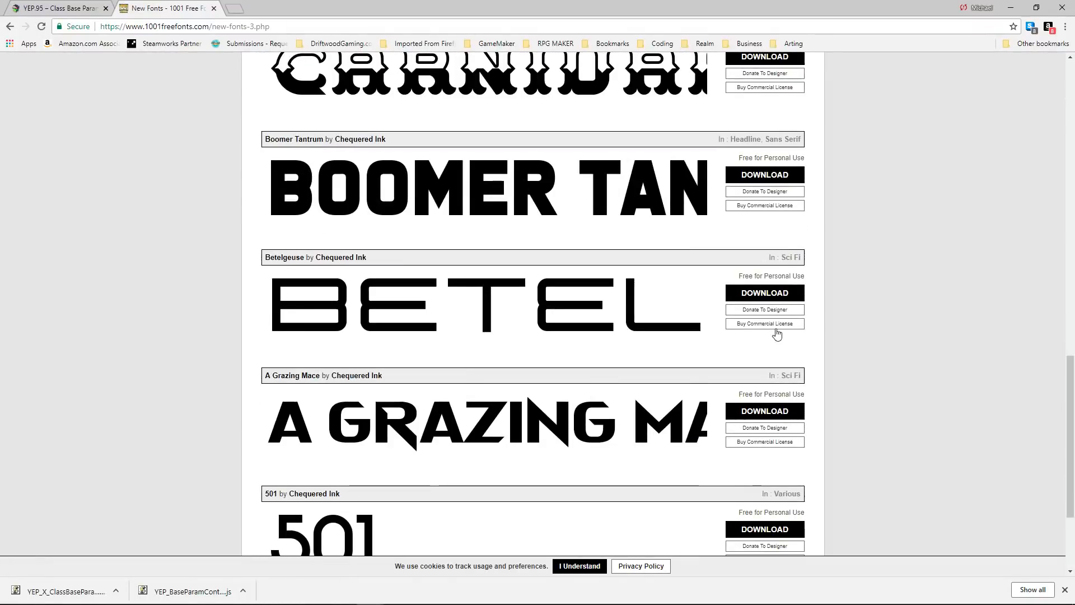
{"action": "scroll", "coordinate": [767, 329], "scroll_direction": "down", "scroll_amount": 3}
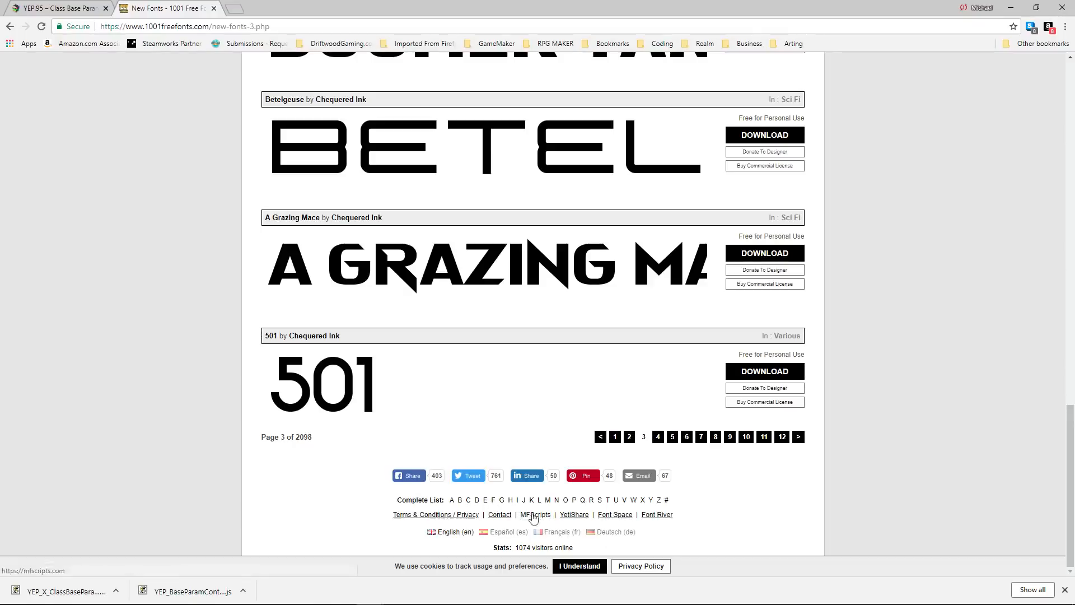
{"action": "left_click", "coordinate": [580, 569]}
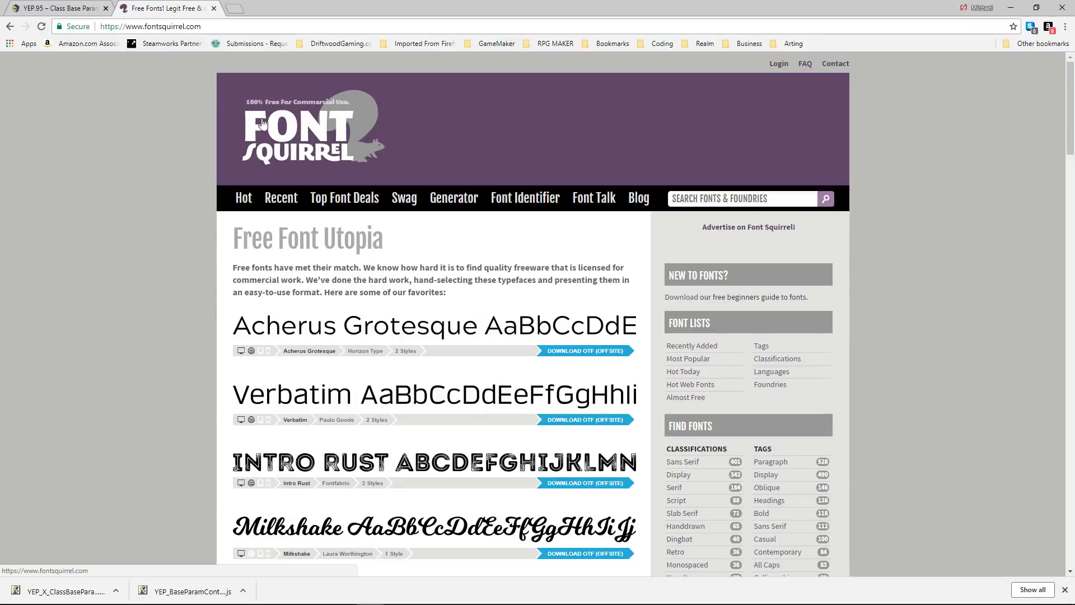
Look through the favorite free fonts on the Font Squirrel home page.
{"action": "scroll", "coordinate": [504, 182], "scroll_direction": "down", "scroll_amount": 6}
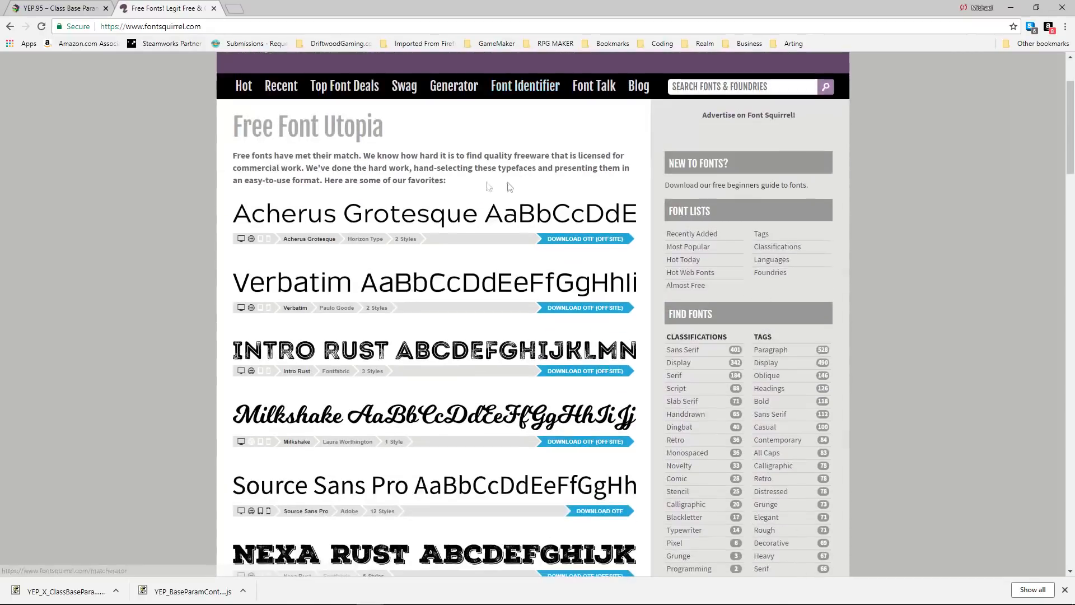
{"action": "scroll", "coordinate": [419, 380], "scroll_direction": "down", "scroll_amount": 13}
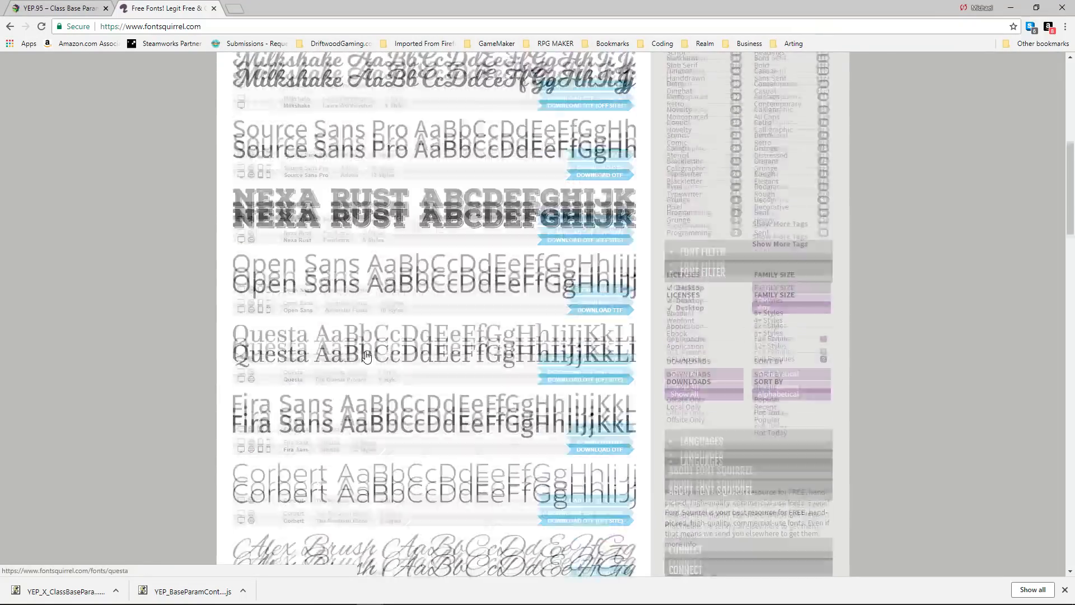
{"action": "scroll", "coordinate": [419, 380], "scroll_direction": "down", "scroll_amount": 14}
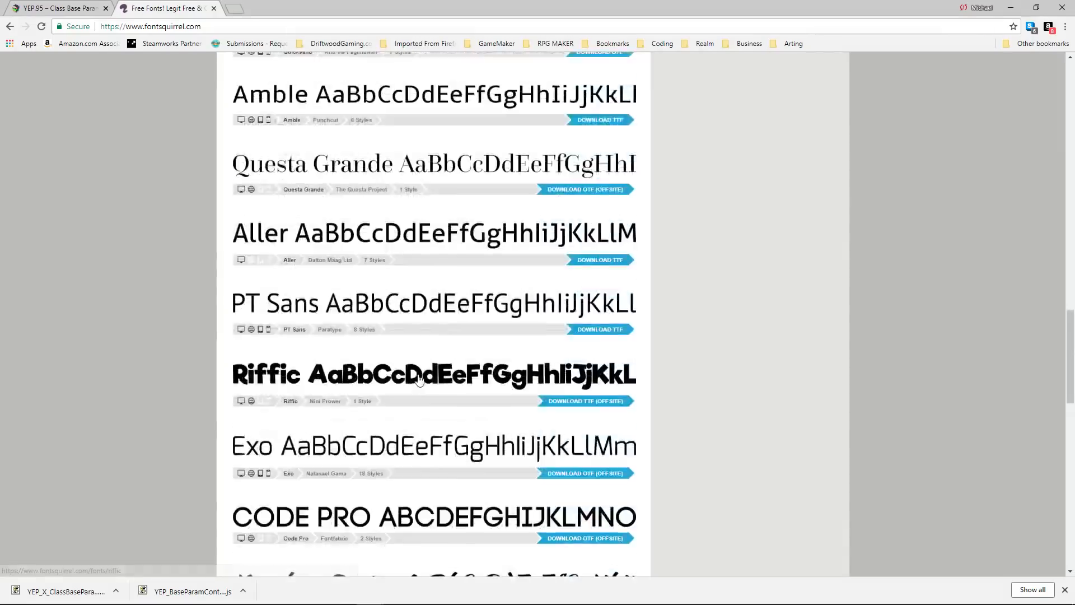
{"action": "scroll", "coordinate": [426, 392], "scroll_direction": "up", "scroll_amount": 11}
{"action": "scroll", "coordinate": [438, 427], "scroll_direction": "up", "scroll_amount": 15}
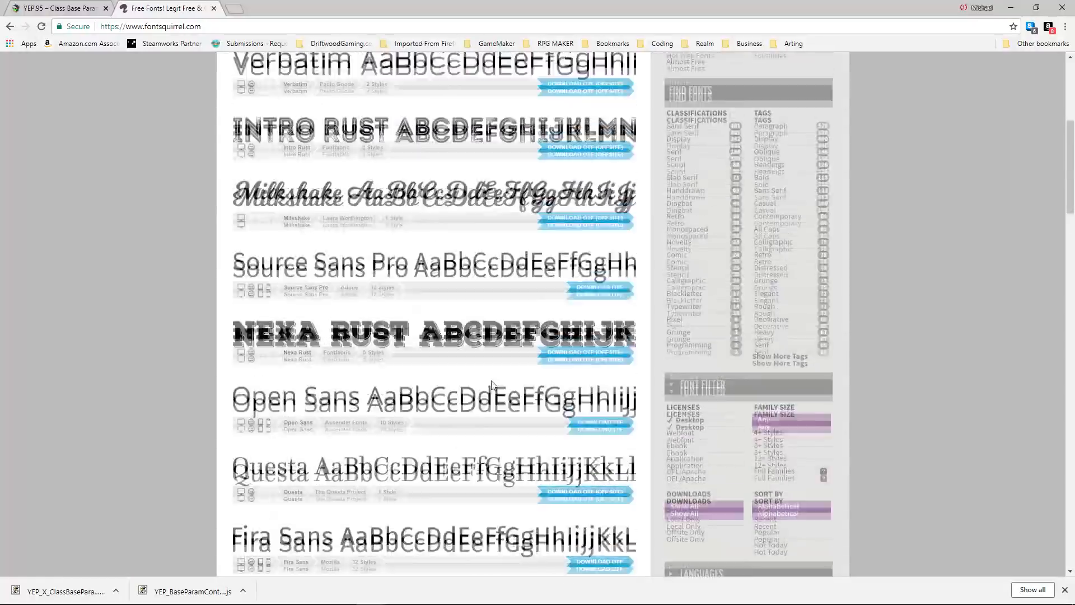
Filter the Font Squirrel fonts to full families and browse the first two pages of the list.
{"action": "left_click", "coordinate": [785, 473]}
{"action": "scroll", "coordinate": [485, 340], "scroll_direction": "down", "scroll_amount": 4}
{"action": "scroll", "coordinate": [485, 340], "scroll_direction": "down", "scroll_amount": 20}
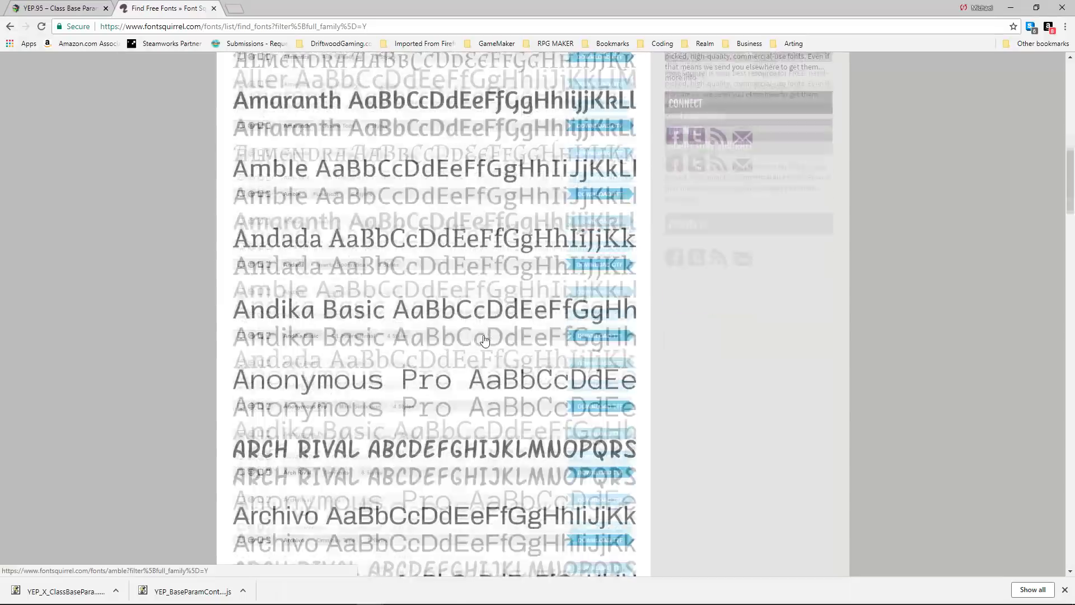
{"action": "scroll", "coordinate": [485, 340], "scroll_direction": "down", "scroll_amount": 20}
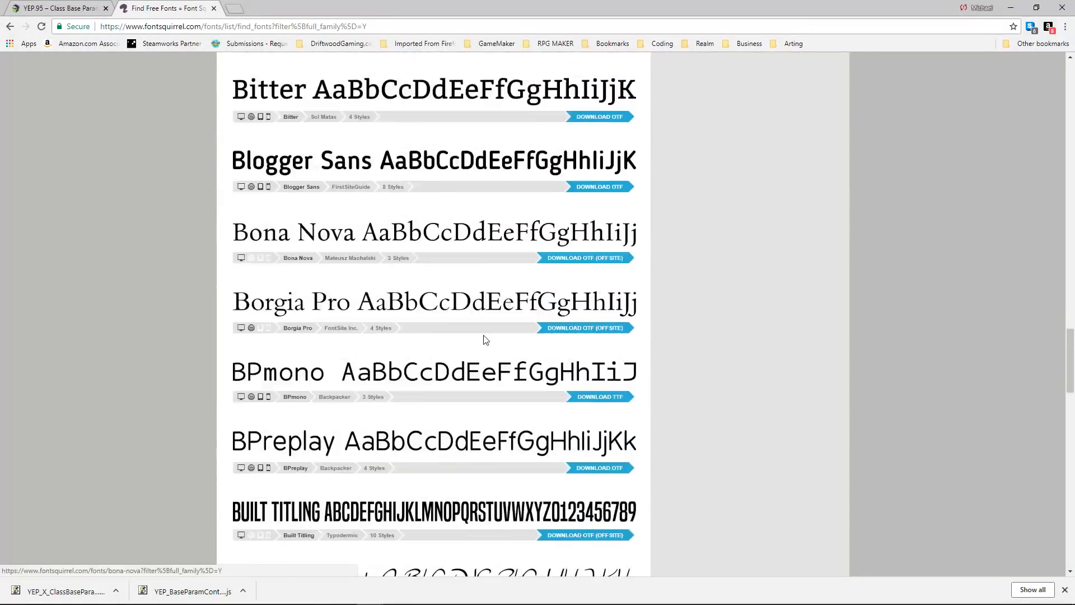
{"action": "scroll", "coordinate": [485, 339], "scroll_direction": "down", "scroll_amount": 6}
{"action": "left_click", "coordinate": [258, 355]}
{"action": "scroll", "coordinate": [479, 337], "scroll_direction": "down", "scroll_amount": 15}
{"action": "scroll", "coordinate": [479, 336], "scroll_direction": "down", "scroll_amount": 8}
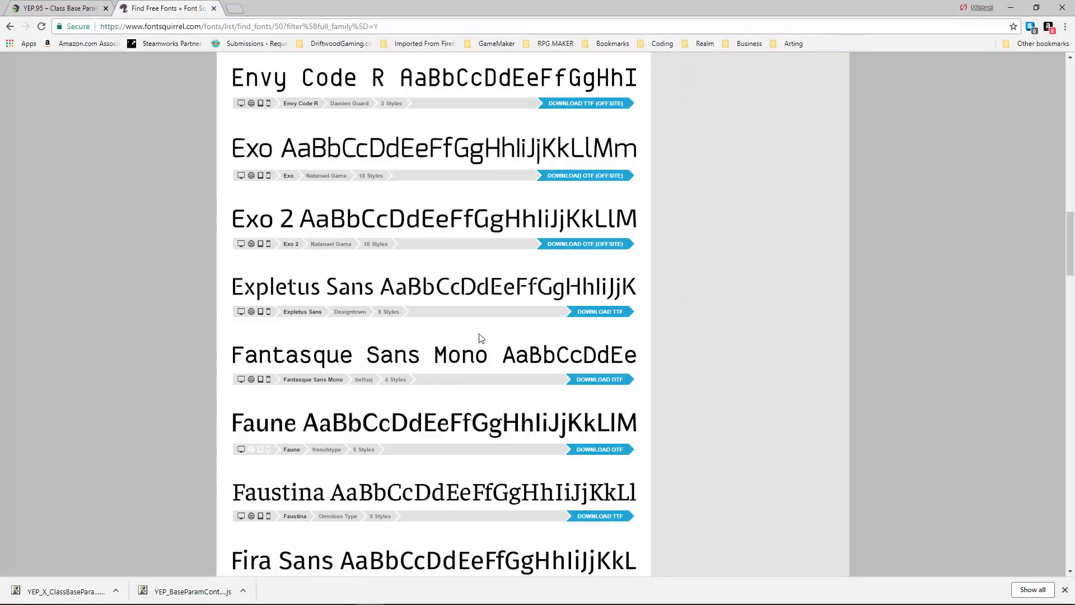
Open the Expletus Sans font page and examine its sample images and font styles.
{"action": "left_click", "coordinate": [480, 284]}
{"action": "left_click", "coordinate": [620, 241]}
{"action": "left_click", "coordinate": [620, 241]}
{"action": "left_click", "coordinate": [620, 241]}
{"action": "left_click", "coordinate": [620, 241]}
{"action": "scroll", "coordinate": [380, 262], "scroll_direction": "down", "scroll_amount": 3}
{"action": "scroll", "coordinate": [357, 297], "scroll_direction": "down", "scroll_amount": 2}
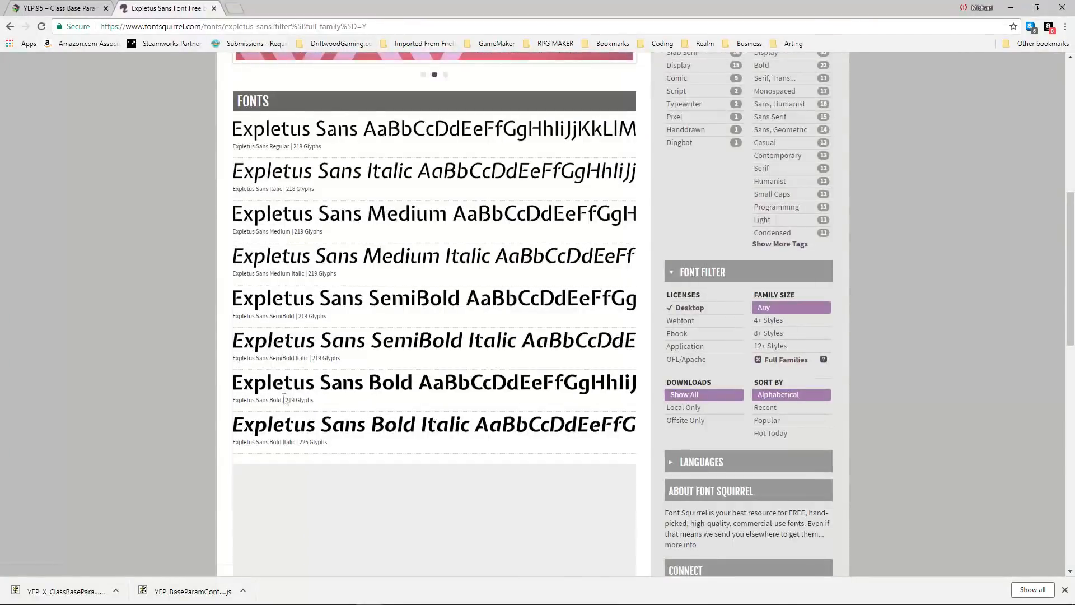
Download the Expletus Sans TTF font family.
{"action": "scroll", "coordinate": [286, 395], "scroll_direction": "up", "scroll_amount": 8}
{"action": "left_click", "coordinate": [607, 237]}
{"action": "scroll", "coordinate": [494, 256], "scroll_direction": "down", "scroll_amount": 1}
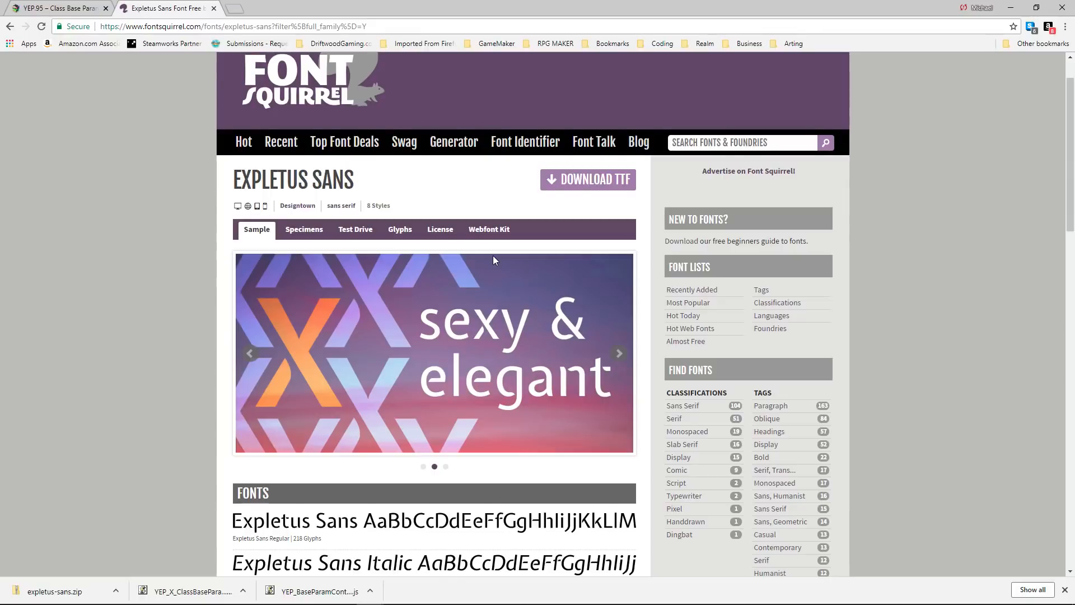
{"action": "scroll", "coordinate": [493, 259], "scroll_direction": "down", "scroll_amount": 1}
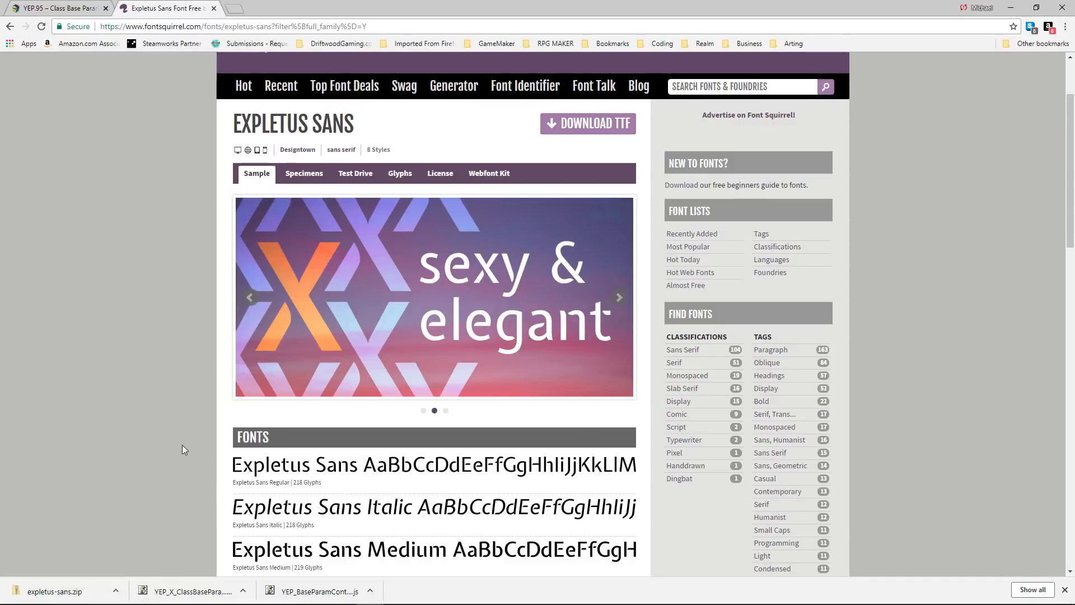
{"action": "scroll", "coordinate": [180, 445], "scroll_direction": "down", "scroll_amount": 1}
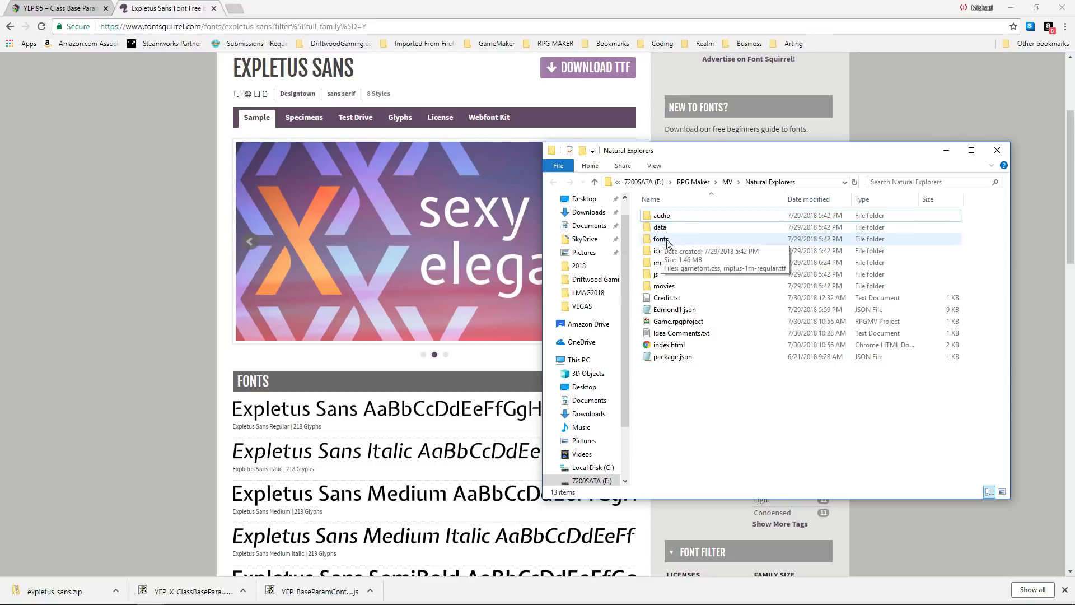
Paste the expletus-sans archive into the Natural Explorers project's fonts folder and extract it there.
{"action": "double_click", "coordinate": [667, 239]}
{"action": "key", "text": "ctrl+v"}
{"action": "right_click_drag", "start_coordinate": [681, 215], "coordinate": [727, 325]}
{"action": "mouse_move", "coordinate": [757, 330]}
{"action": "left_click", "coordinate": [881, 359]}
{"action": "key", "text": "Return"}
Move all the extracted Expletus Sans files and the license text from the expletus-sans folder up into the fonts folder.
{"action": "double_click", "coordinate": [682, 217]}
{"action": "left_click", "coordinate": [684, 218]}
{"action": "left_click", "coordinate": [701, 312], "text": "shift"}
{"action": "key", "text": "ctrl+x"}
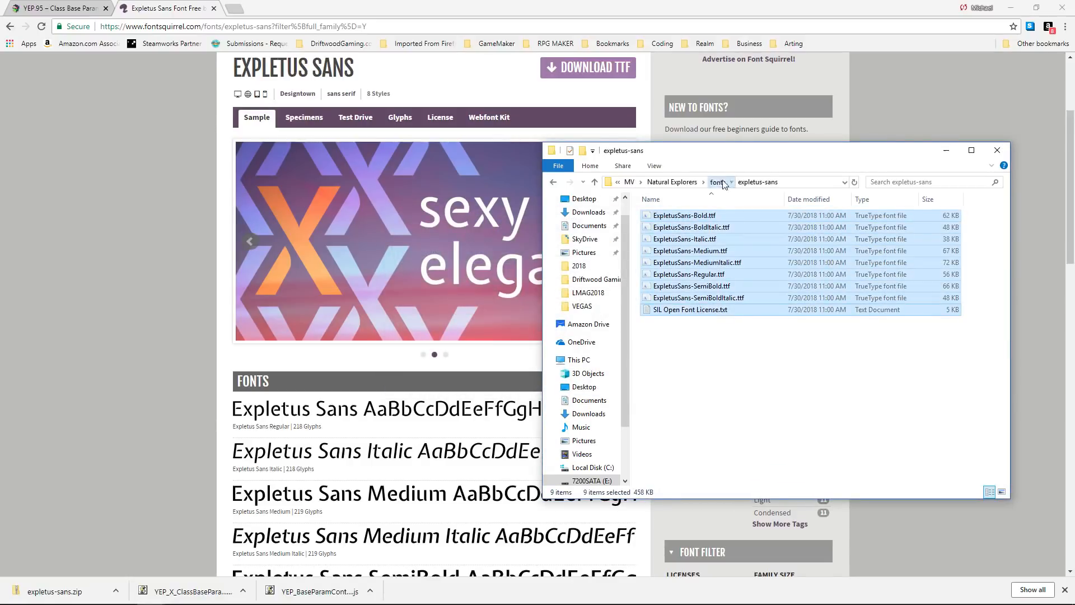
{"action": "left_click", "coordinate": [719, 183]}
{"action": "key", "text": "ctrl+v"}
Delete the empty expletus-sans folder and its zip archive from the fonts folder.
{"action": "left_click", "coordinate": [689, 227]}
{"action": "left_click", "coordinate": [688, 216], "text": "shift"}
{"action": "key", "text": "Delete"}
{"action": "key", "text": "Return"}
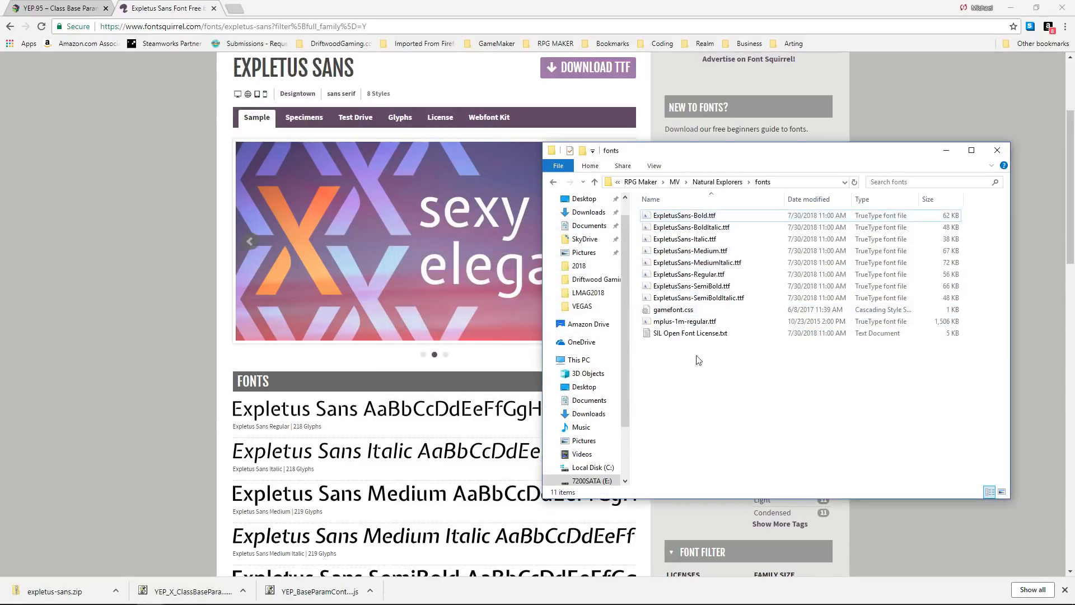
Install the Expletus Sans Bold and Bold Italic fonts from the project's fonts folder.
{"action": "left_click", "coordinate": [709, 217]}
{"action": "double_click", "coordinate": [709, 218]}
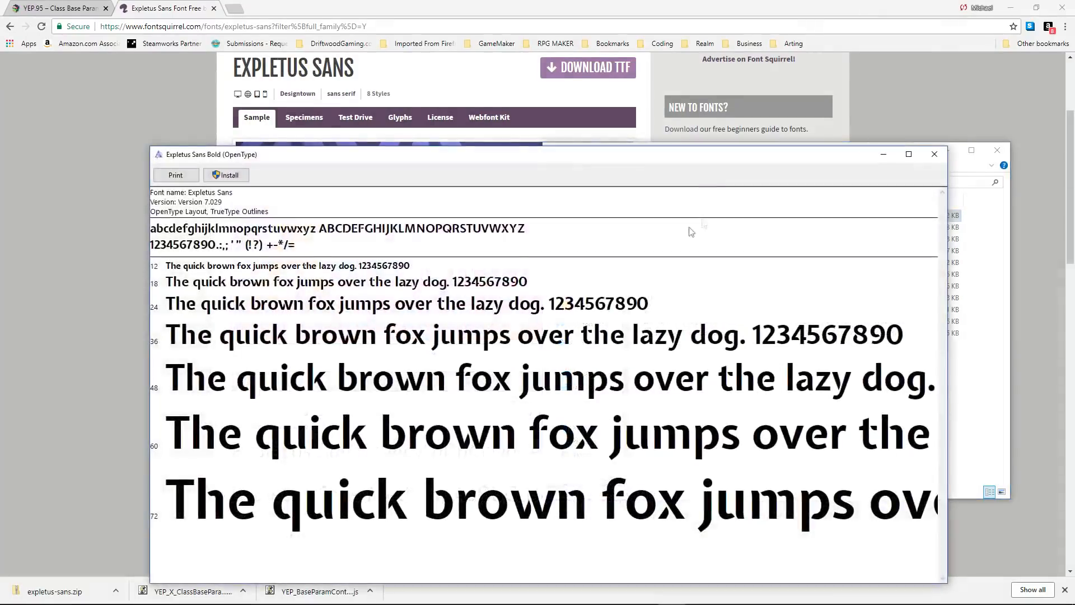
{"action": "left_click", "coordinate": [228, 175]}
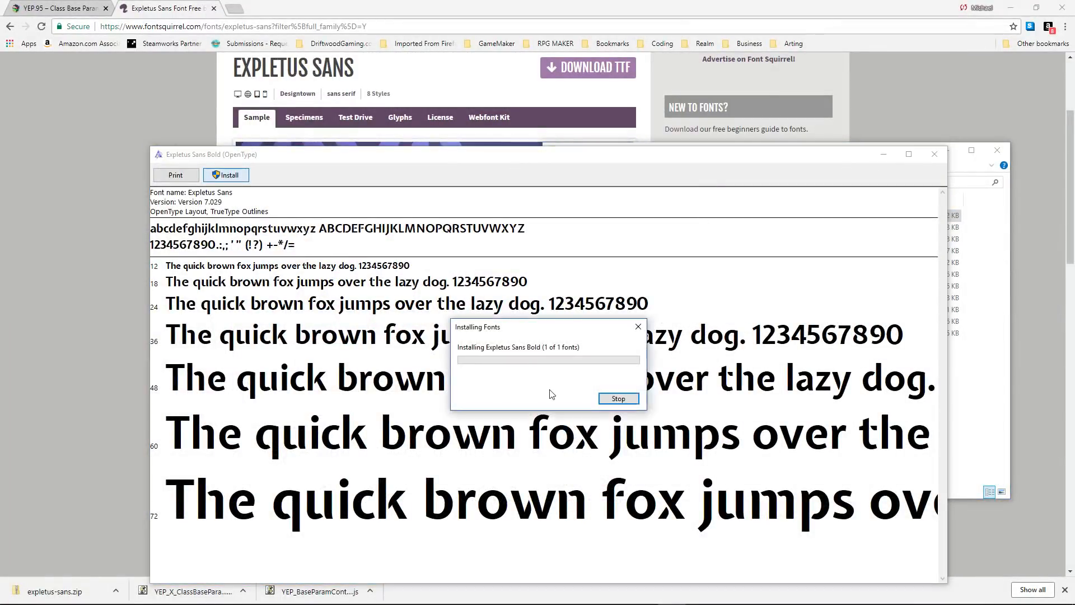
{"action": "left_click", "coordinate": [935, 154]}
{"action": "double_click", "coordinate": [704, 229]}
{"action": "left_click", "coordinate": [97, 43]}
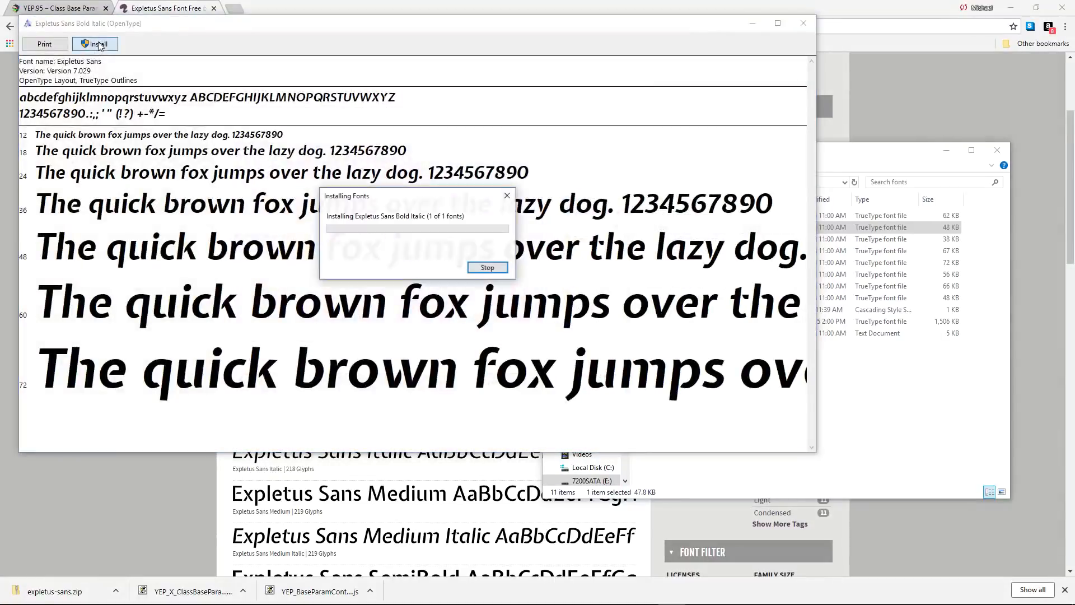
Install the Expletus Sans Italic and Medium fonts from the fonts folder.
{"action": "double_click", "coordinate": [703, 239]}
{"action": "left_click", "coordinate": [111, 59]}
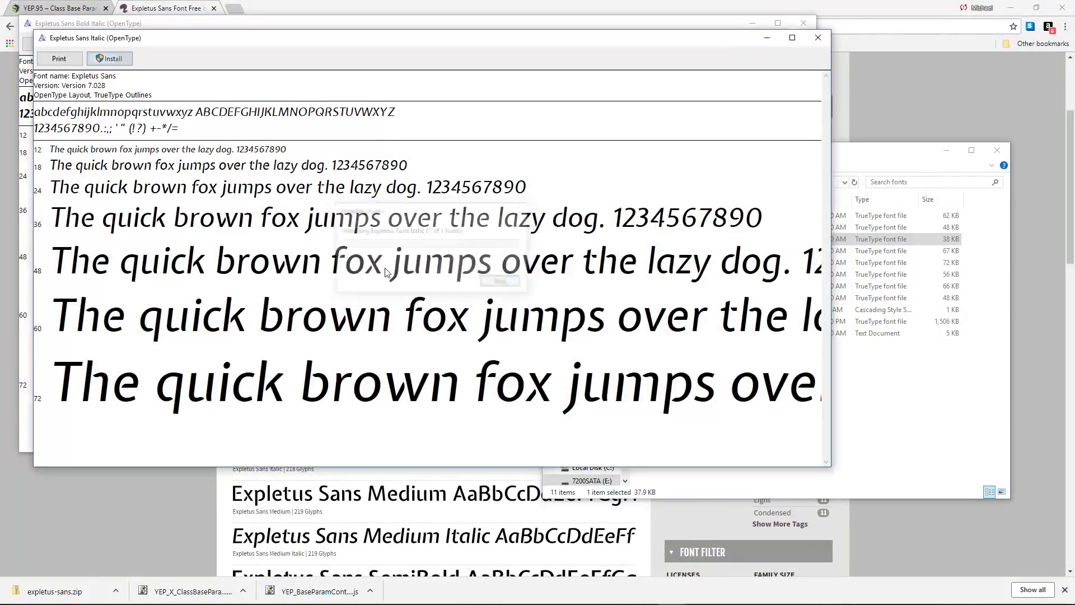
{"action": "left_click", "coordinate": [667, 485]}
{"action": "double_click", "coordinate": [719, 251]}
{"action": "left_click", "coordinate": [124, 74]}
{"action": "left_click", "coordinate": [896, 425]}
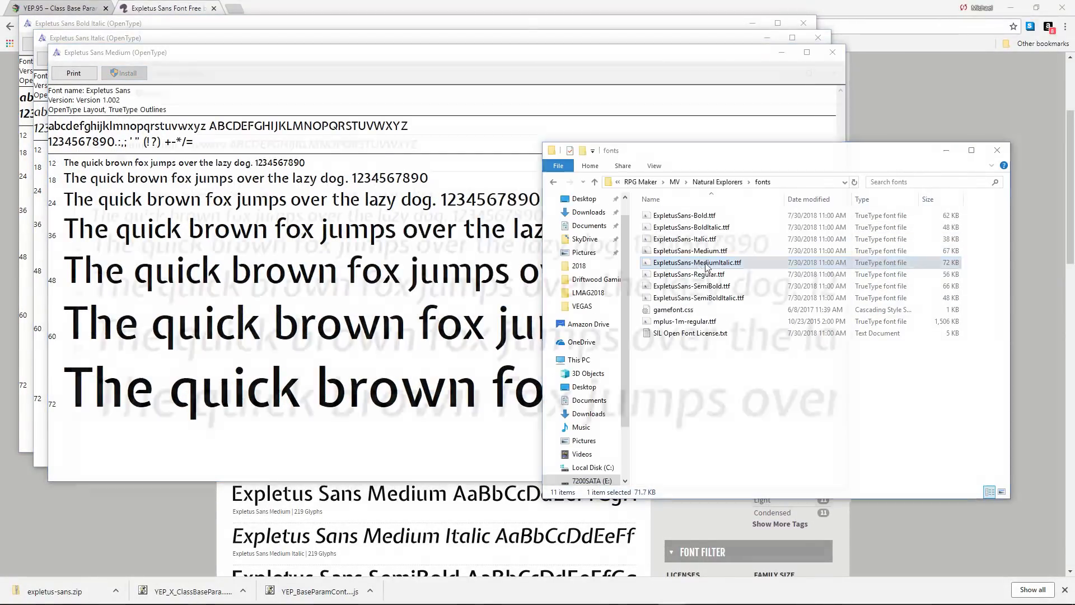
Install the Expletus Sans Medium Italic, Regular and SemiBold fonts from the fonts folder.
{"action": "double_click", "coordinate": [708, 263]}
{"action": "left_click", "coordinate": [139, 88]}
{"action": "left_click", "coordinate": [908, 426]}
{"action": "double_click", "coordinate": [708, 274]}
{"action": "left_click", "coordinate": [154, 102]}
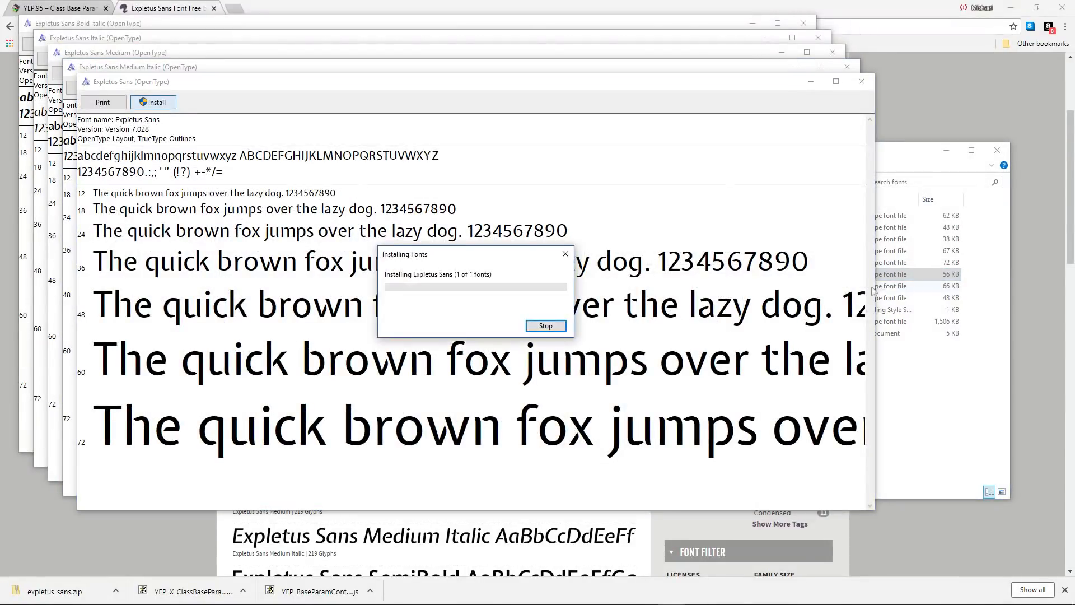
{"action": "left_click", "coordinate": [925, 426]}
{"action": "double_click", "coordinate": [708, 285]}
{"action": "left_click", "coordinate": [168, 116]}
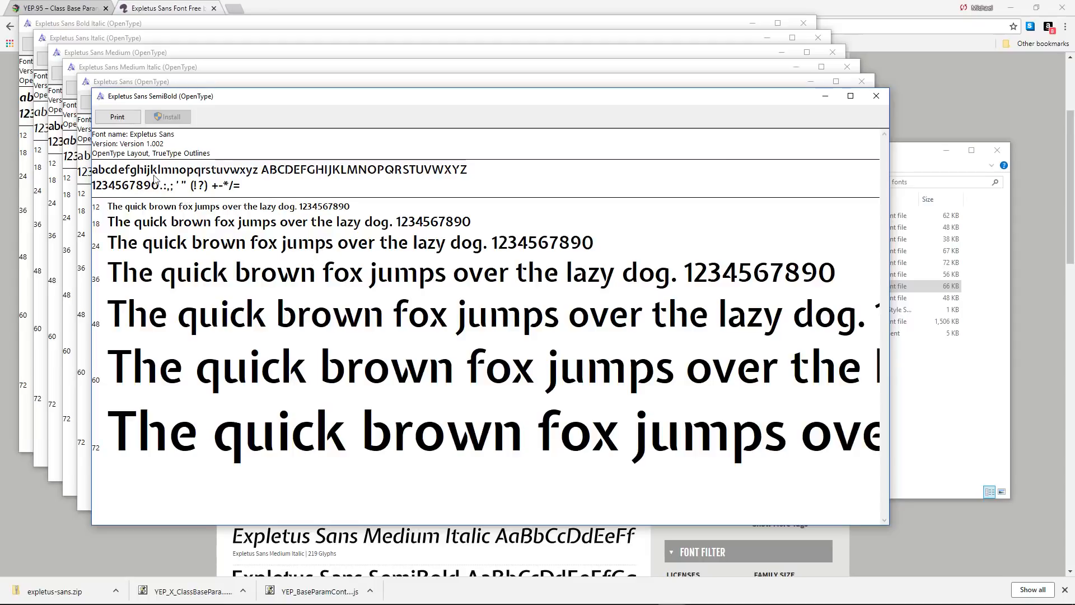
Close all the open Expletus Sans font preview windows.
{"action": "left_click", "coordinate": [876, 96]}
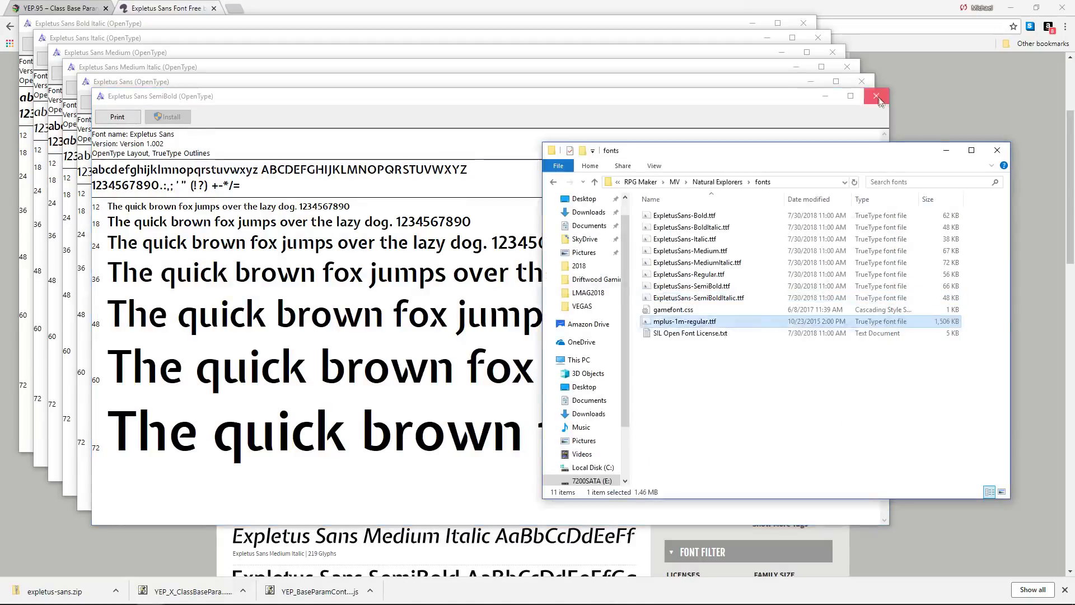
{"action": "left_click", "coordinate": [862, 81]}
{"action": "left_click", "coordinate": [847, 67]}
{"action": "left_click", "coordinate": [833, 52]}
{"action": "left_click", "coordinate": [819, 37]}
{"action": "left_click", "coordinate": [804, 23]}
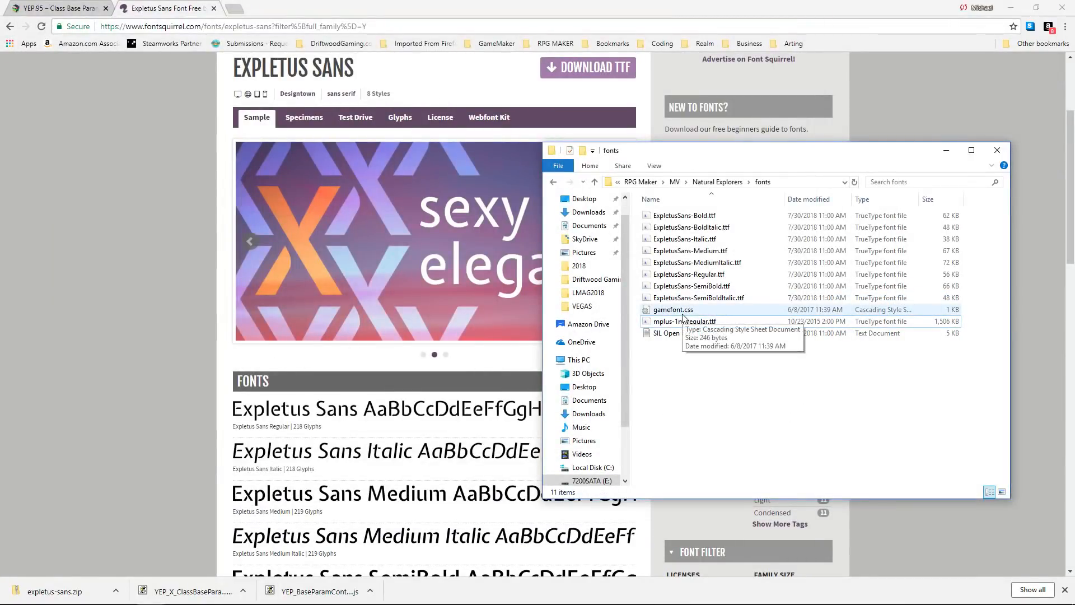
Copy the full file name of ExpletusSans-Bold.ttf, including its extension, without renaming the file.
{"action": "left_click", "coordinate": [681, 216]}
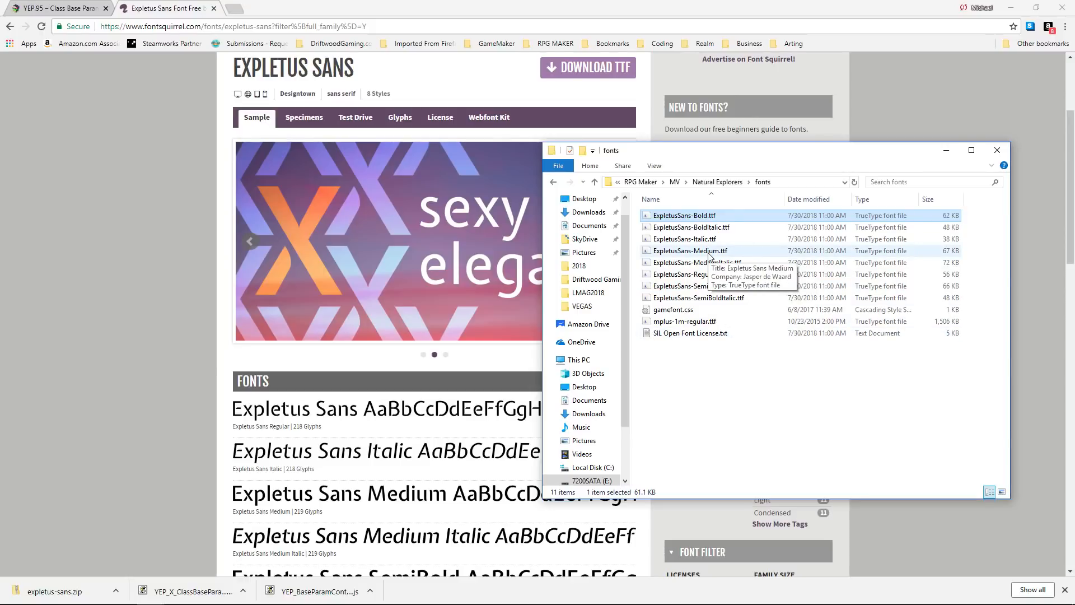
{"action": "key", "text": "F2"}
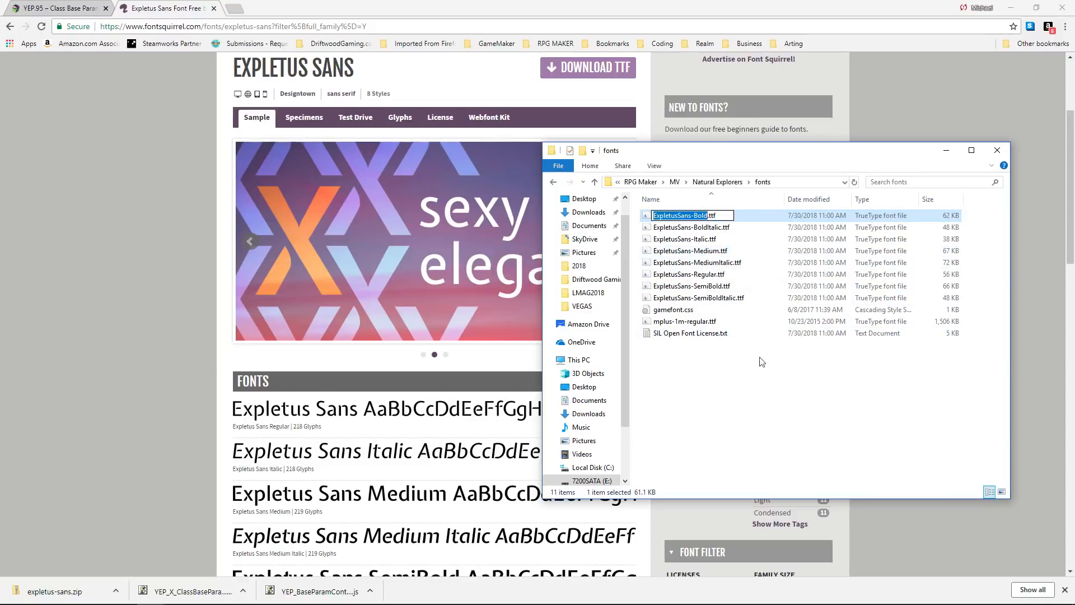
{"action": "left_click", "coordinate": [709, 216]}
{"action": "key", "text": "Return"}
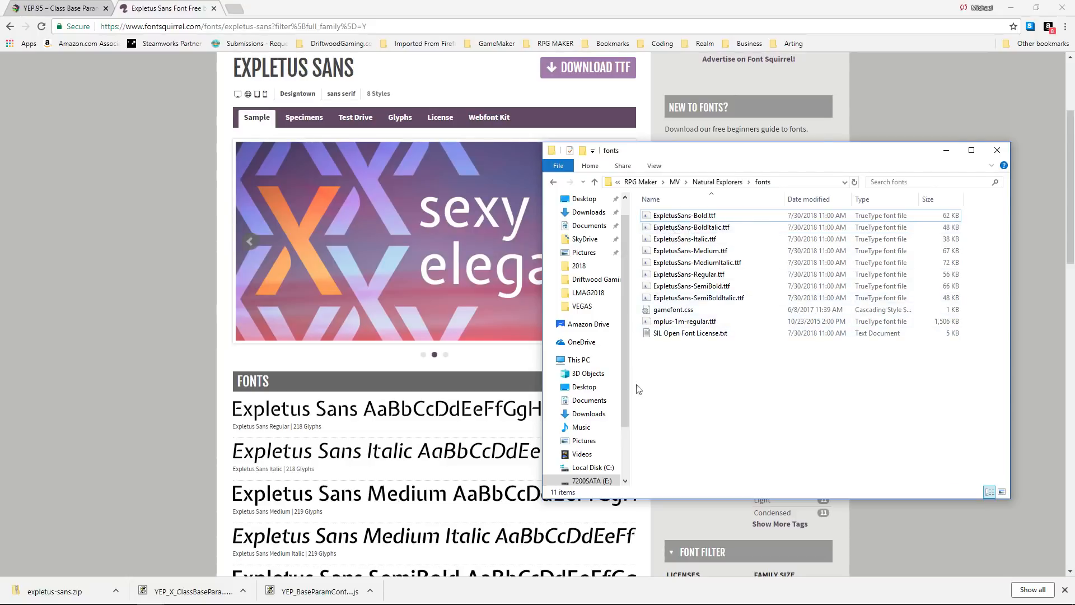
Rename gamefont.css to gamefont.css.txt and accept the extension change.
{"action": "left_click", "coordinate": [700, 310]}
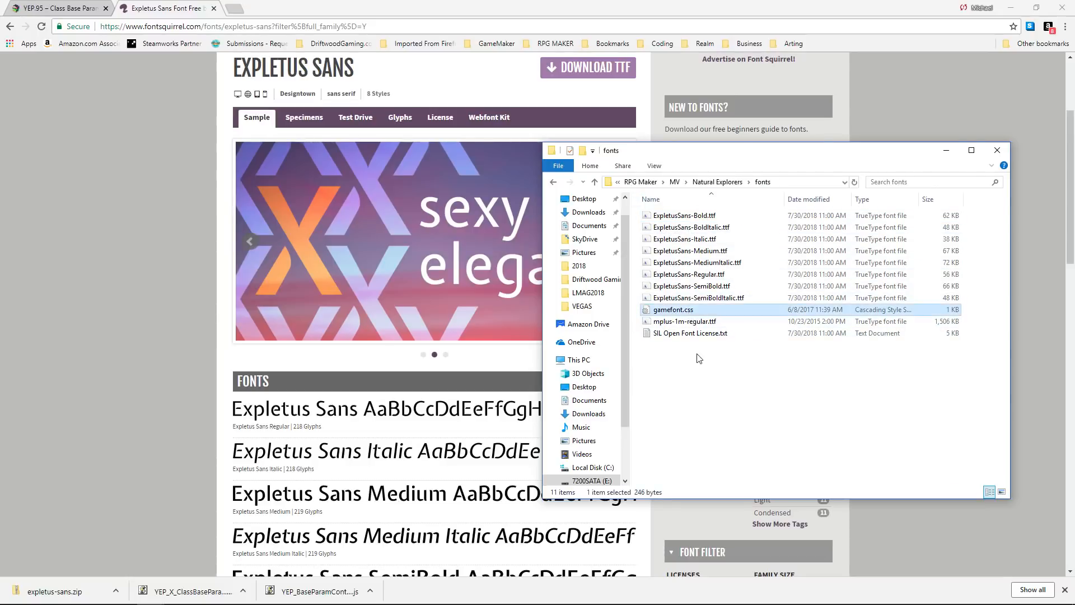
{"action": "key", "text": "F2"}
{"action": "key", "text": "Right"}
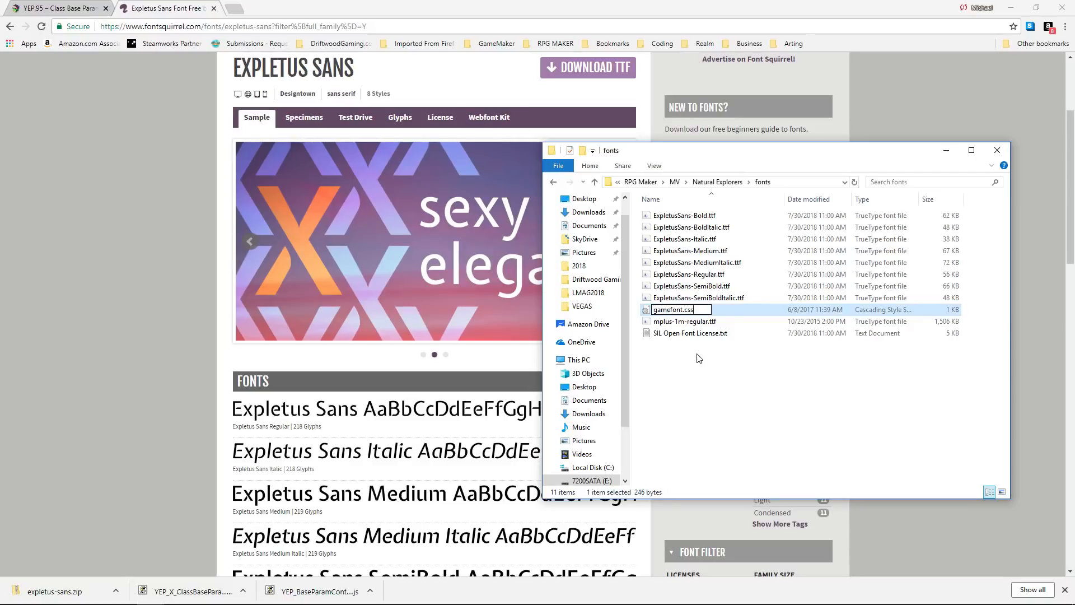
{"action": "type", "text": ".txt"}
{"action": "key", "text": "Return"}
{"action": "key", "text": "Return"}
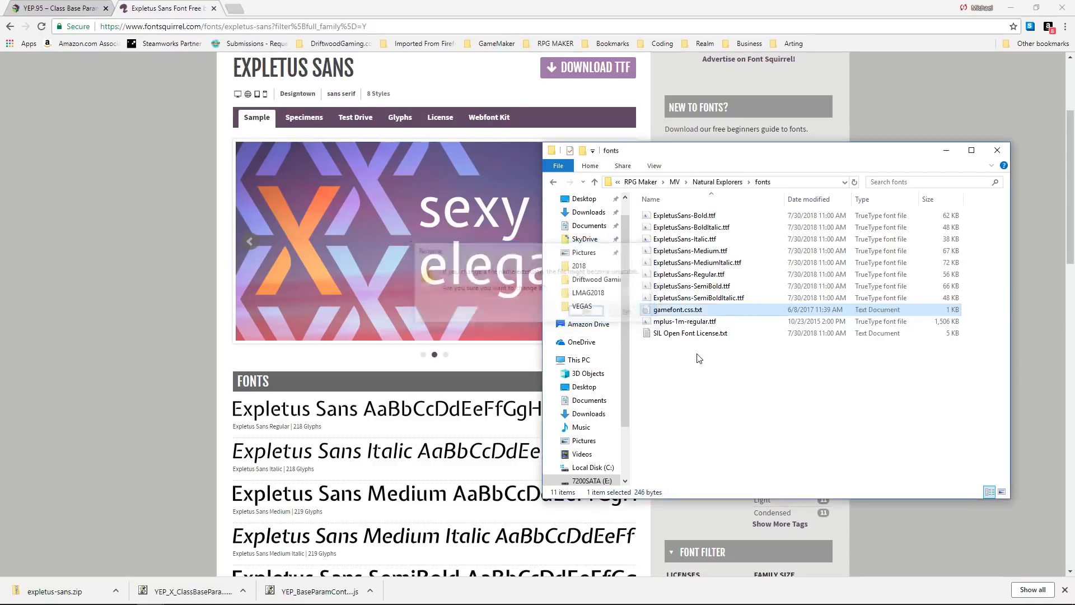
In gamefont.css.txt, replace the font source URL's file name with ExpletusSans-Bold.ttf, save the file and close it.
{"action": "key", "text": "Return"}
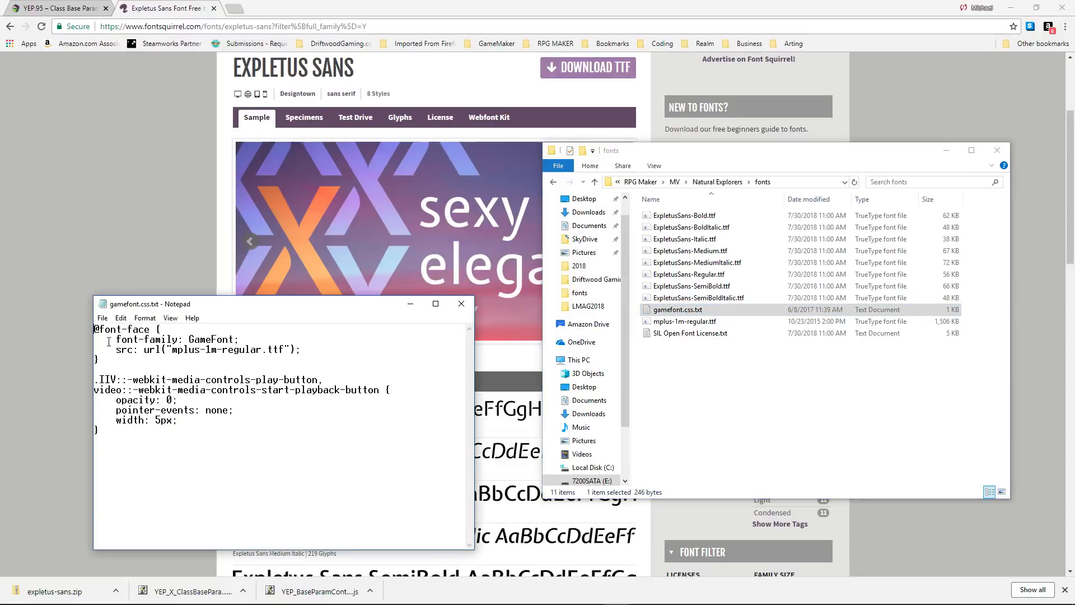
{"action": "left_click_drag", "start_coordinate": [172, 350], "coordinate": [285, 349]}
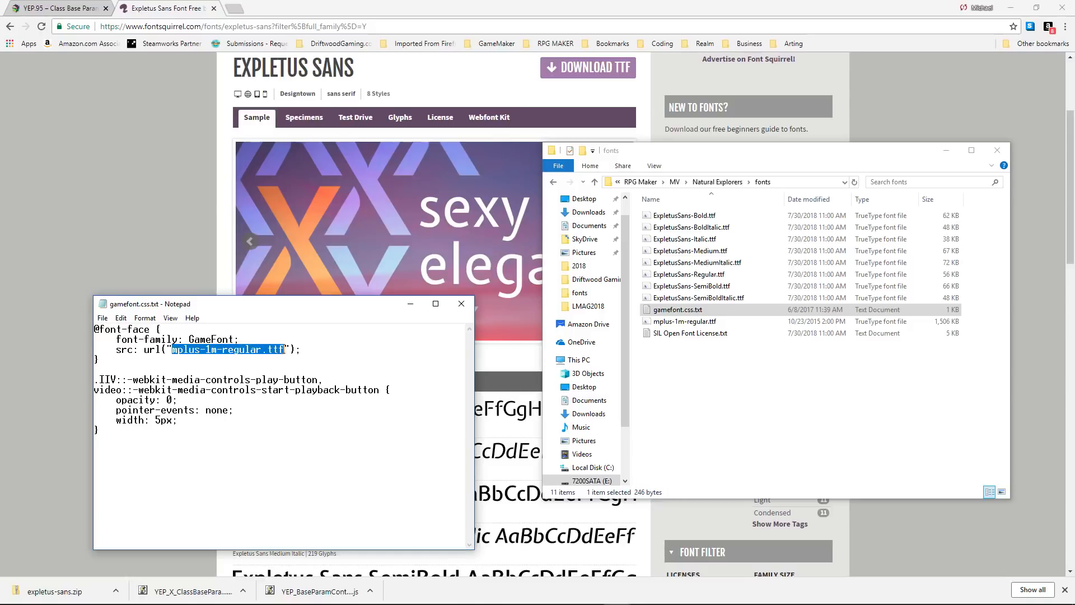
{"action": "key", "text": "ctrl+v"}
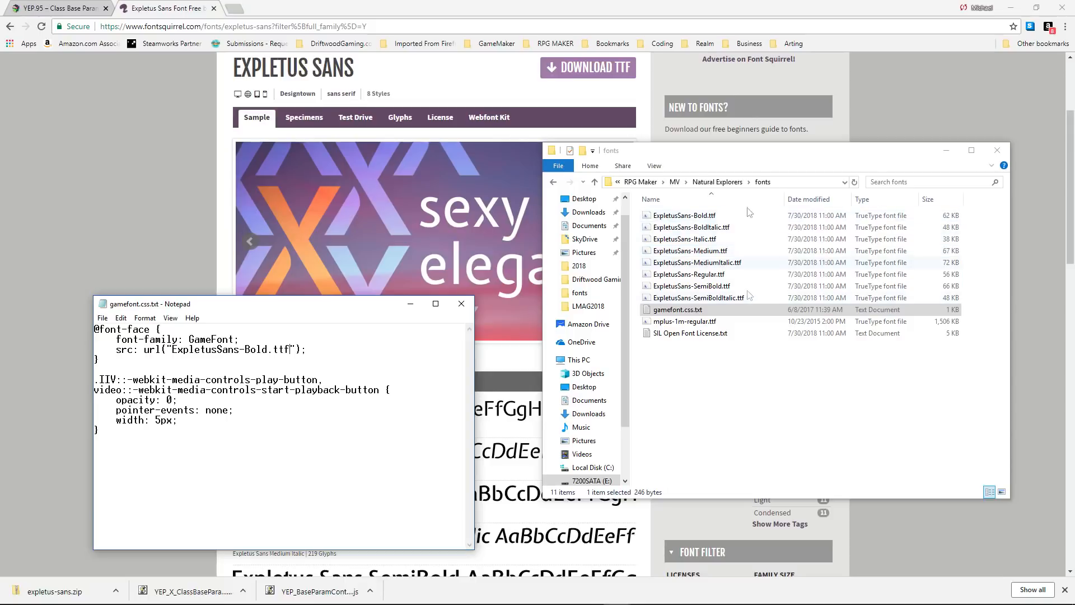
{"action": "left_click", "coordinate": [106, 318]}
{"action": "left_click", "coordinate": [120, 356]}
{"action": "left_click", "coordinate": [690, 321]}
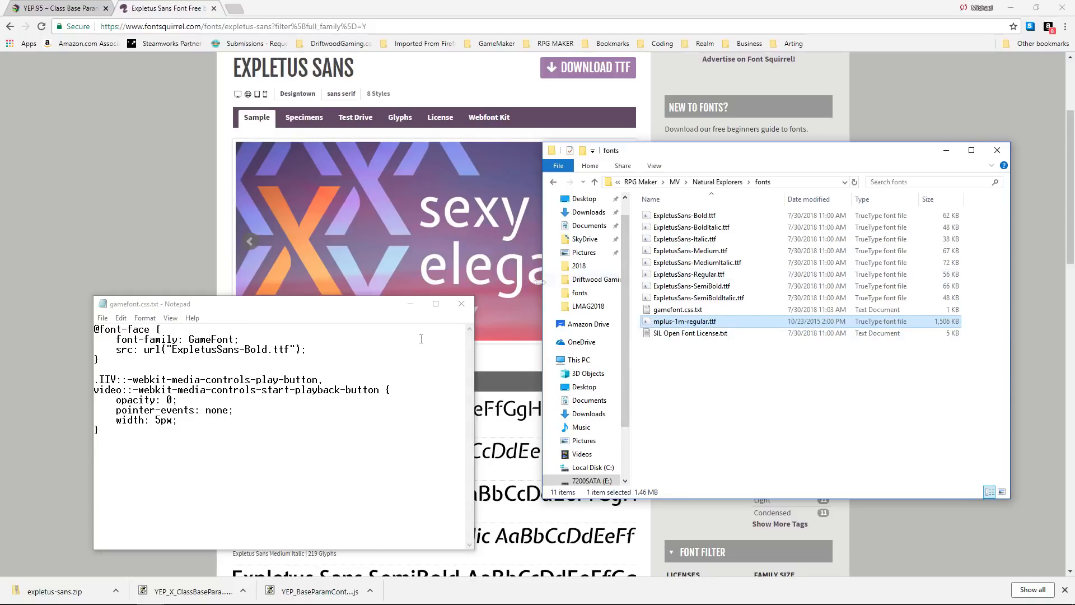
{"action": "left_click", "coordinate": [104, 319]}
{"action": "left_click", "coordinate": [120, 355]}
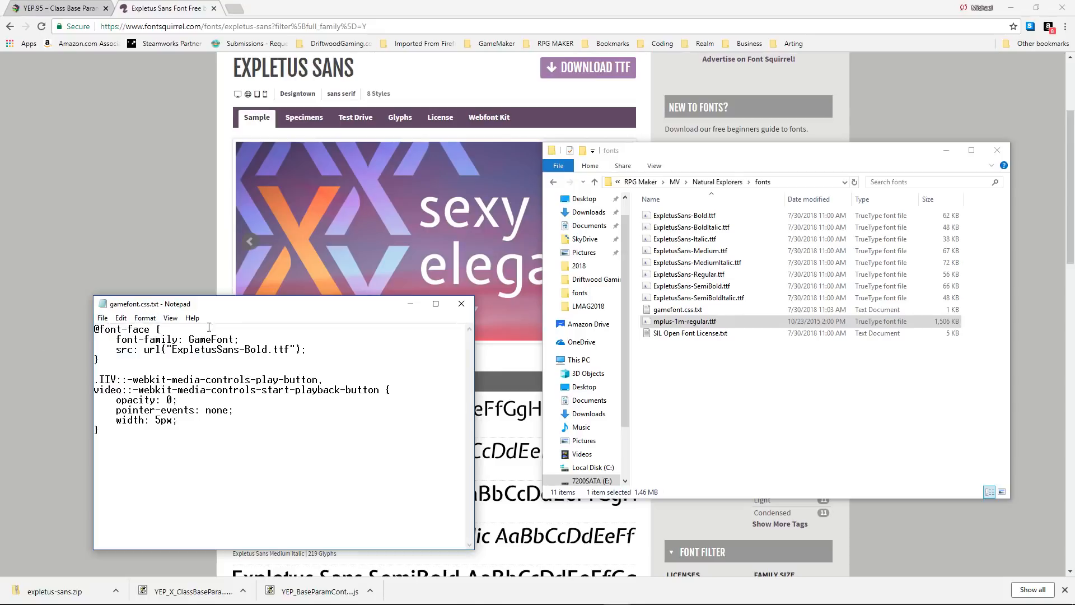
{"action": "left_click", "coordinate": [461, 303]}
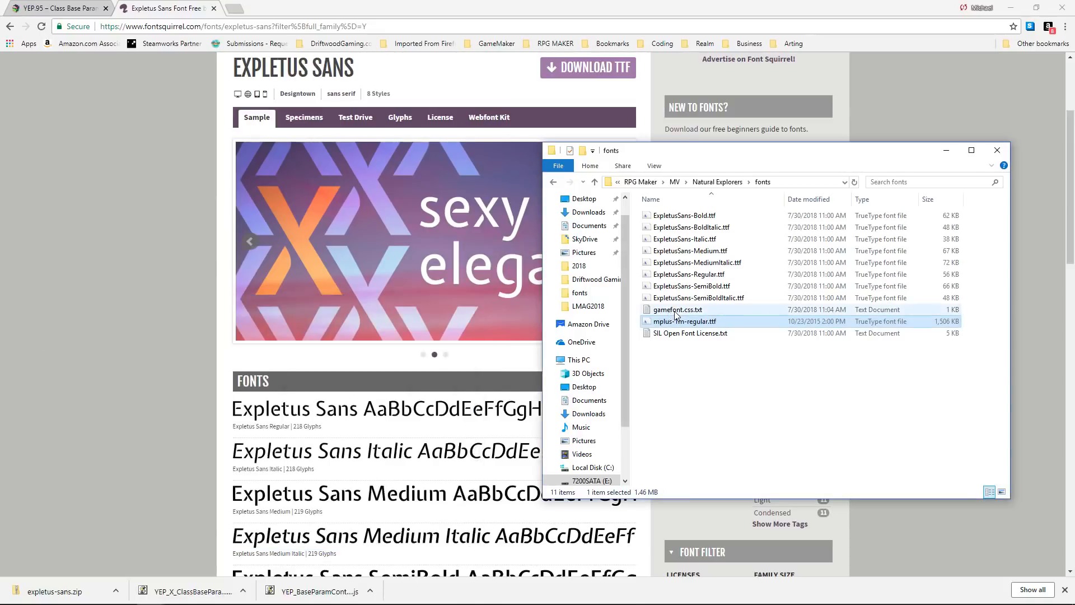
Rename gamefont.css.txt back to gamefont.css by removing the .txt extension.
{"action": "right_click", "coordinate": [676, 312]}
{"action": "left_click", "coordinate": [605, 500]}
{"action": "left_click", "coordinate": [712, 312]}
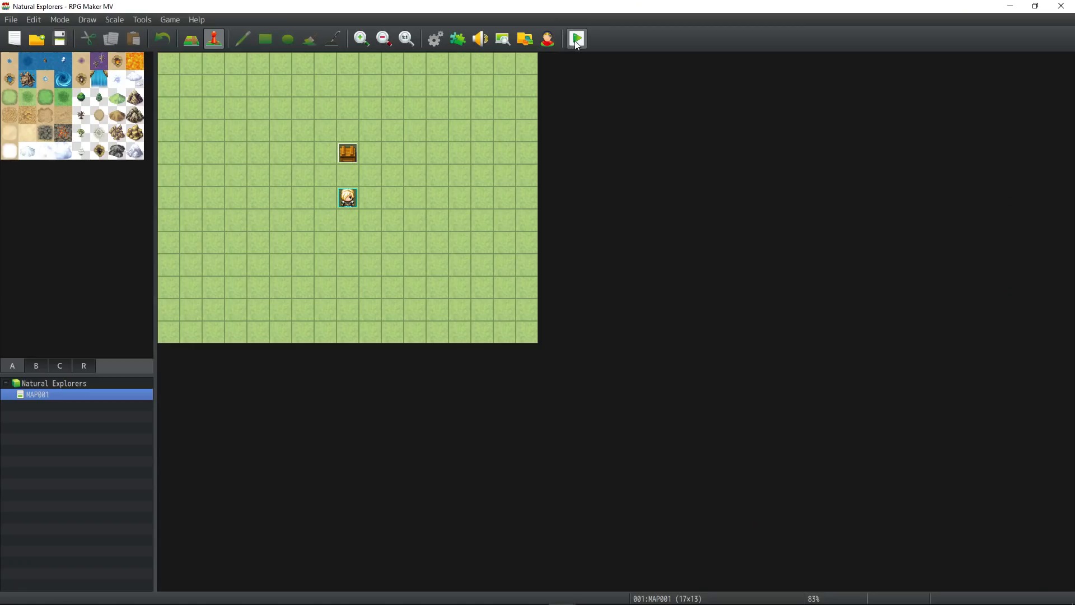
Playtest the game in a maximized window and check the font in the title menu and options screen.
{"action": "left_click", "coordinate": [577, 41]}
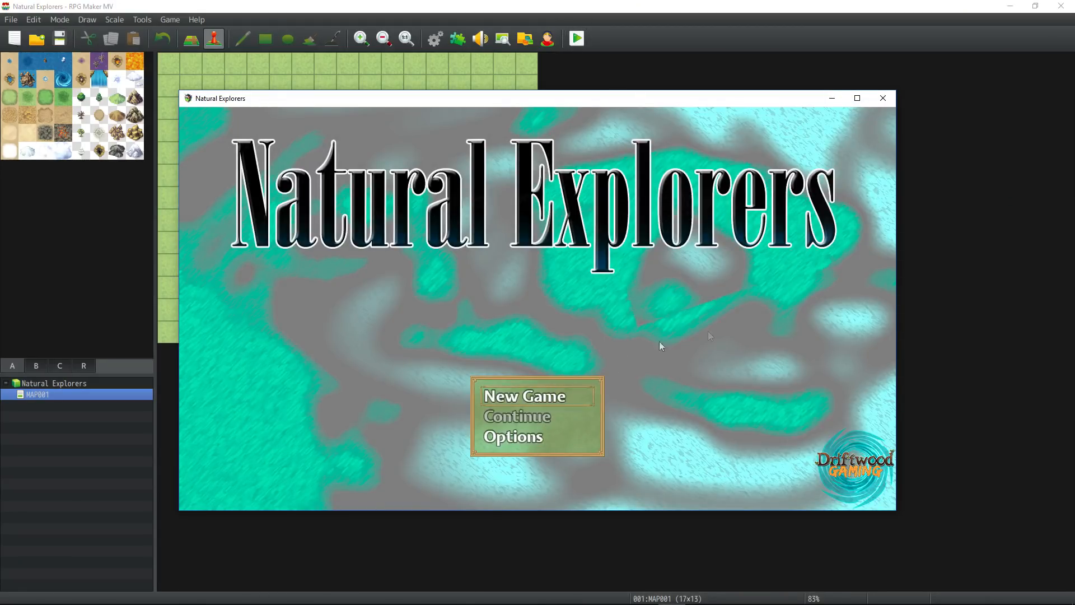
{"action": "left_click", "coordinate": [857, 99]}
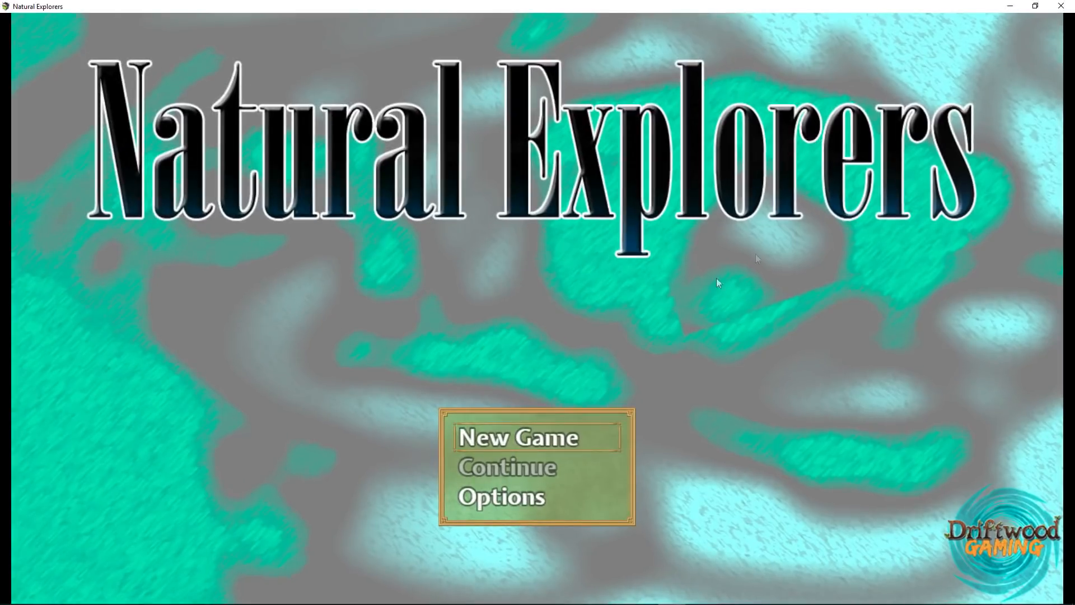
{"action": "key", "text": "Down"}
{"action": "key", "text": "Down"}
{"action": "key", "text": "Up"}
{"action": "key", "text": "Down"}
{"action": "key", "text": "Return"}
{"action": "key", "text": "Down"}
{"action": "key", "text": "Down"}
{"action": "key", "text": "Down"}
{"action": "key", "text": "Escape"}
Start a new game, check the font in the treasure chest's message, and close the playtest.
{"action": "key", "text": "Down"}
{"action": "key", "text": "Return"}
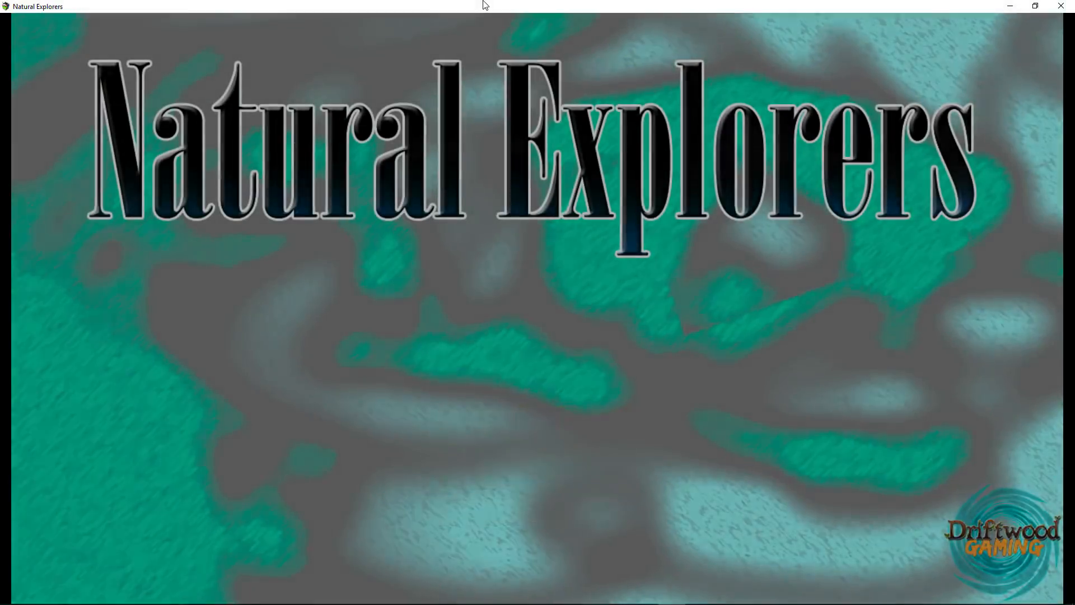
{"action": "key", "text": "Up"}
{"action": "key", "text": "Return"}
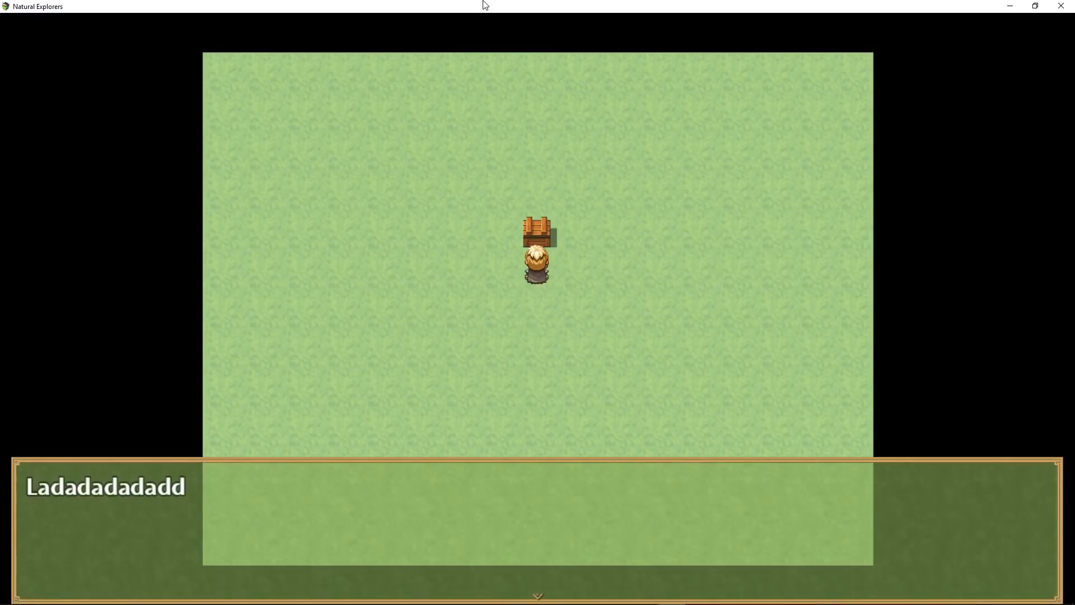
{"action": "key", "text": "Return"}
{"action": "key", "text": "Return"}
{"action": "key", "text": "Return"}
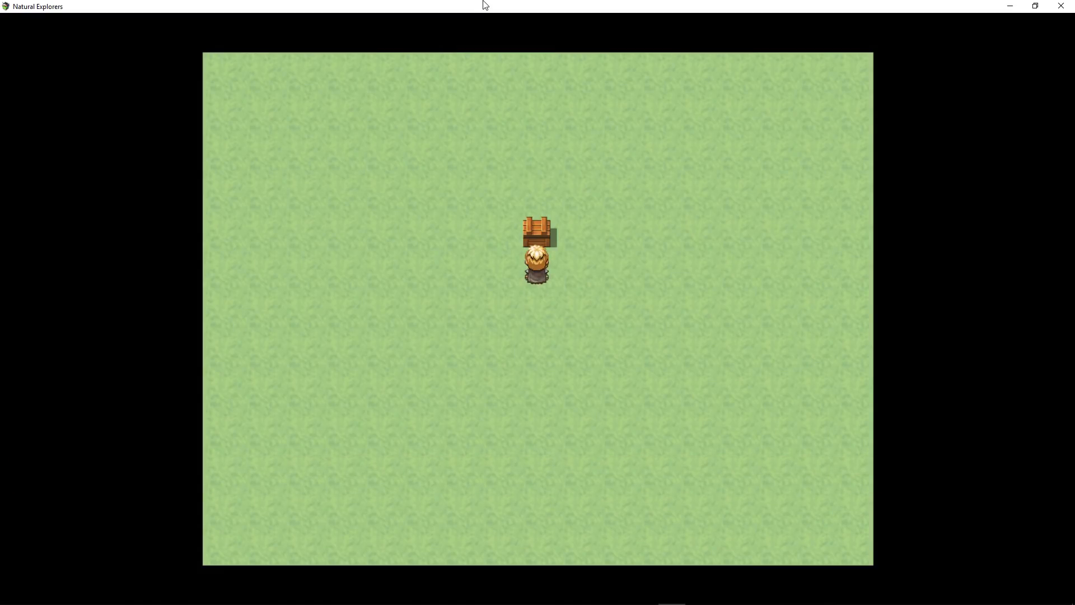
{"action": "key", "text": "alt+F4"}
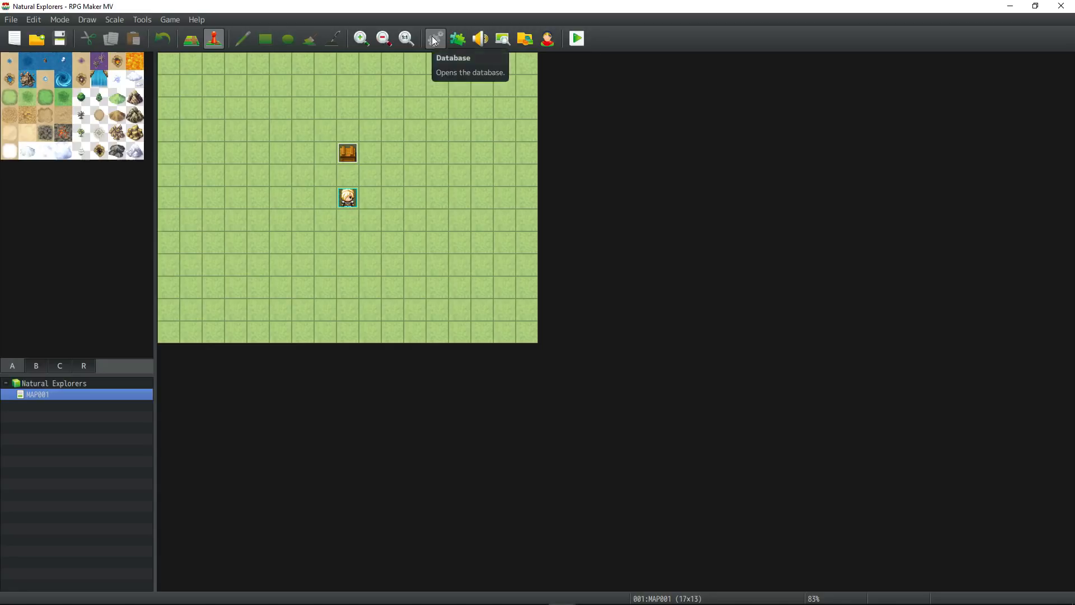
Review the project's plugin list in the Plugin Manager and close it.
{"action": "left_click", "coordinate": [459, 39]}
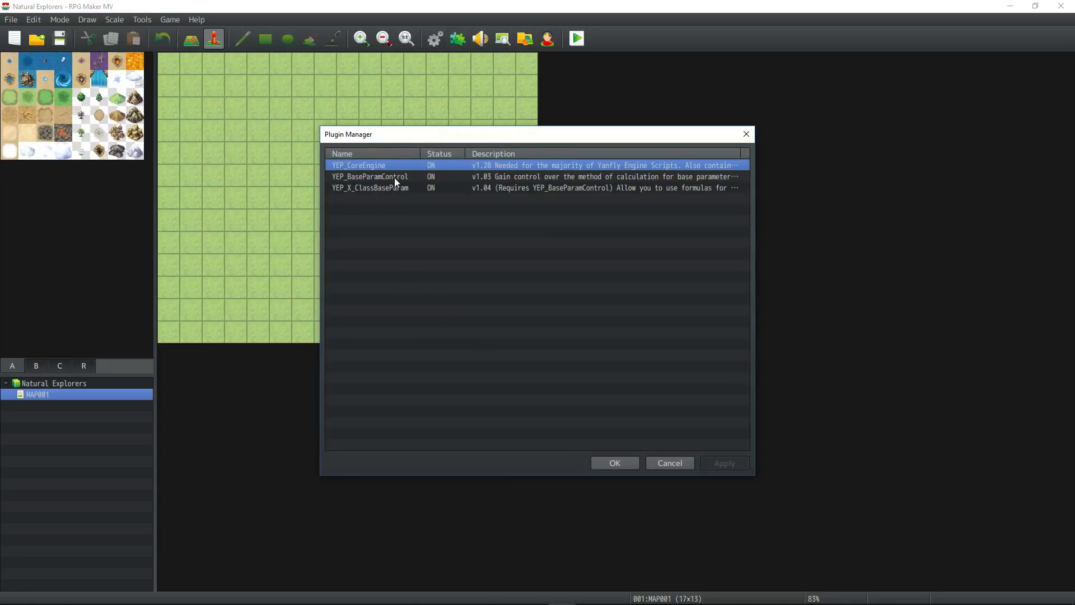
{"action": "left_click", "coordinate": [598, 457]}
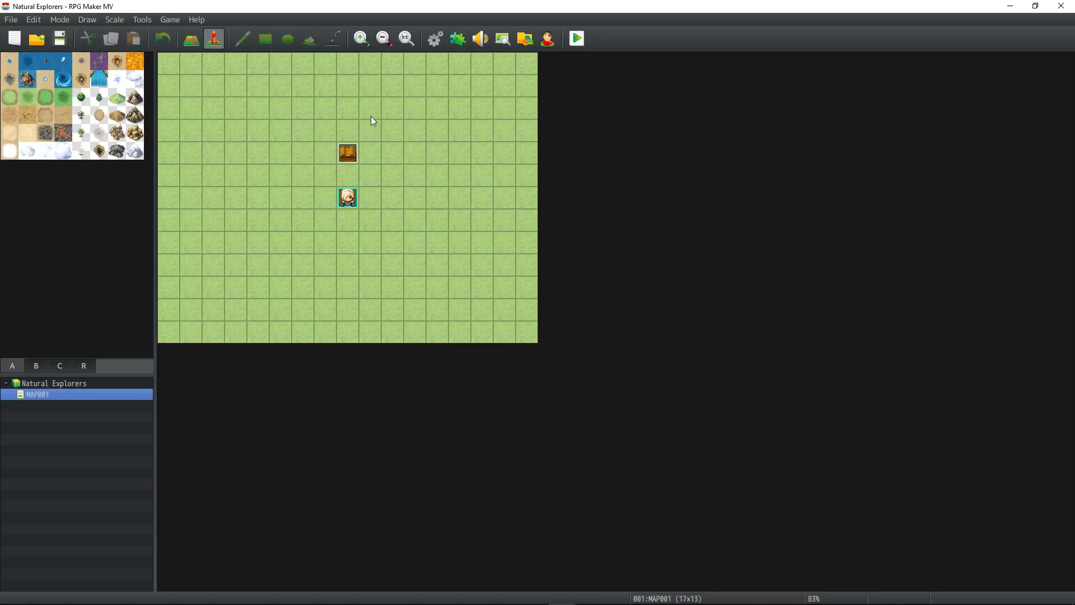
Start a new map under Natural Explorers with both its name and display name set to World.
{"action": "right_click", "coordinate": [56, 385]}
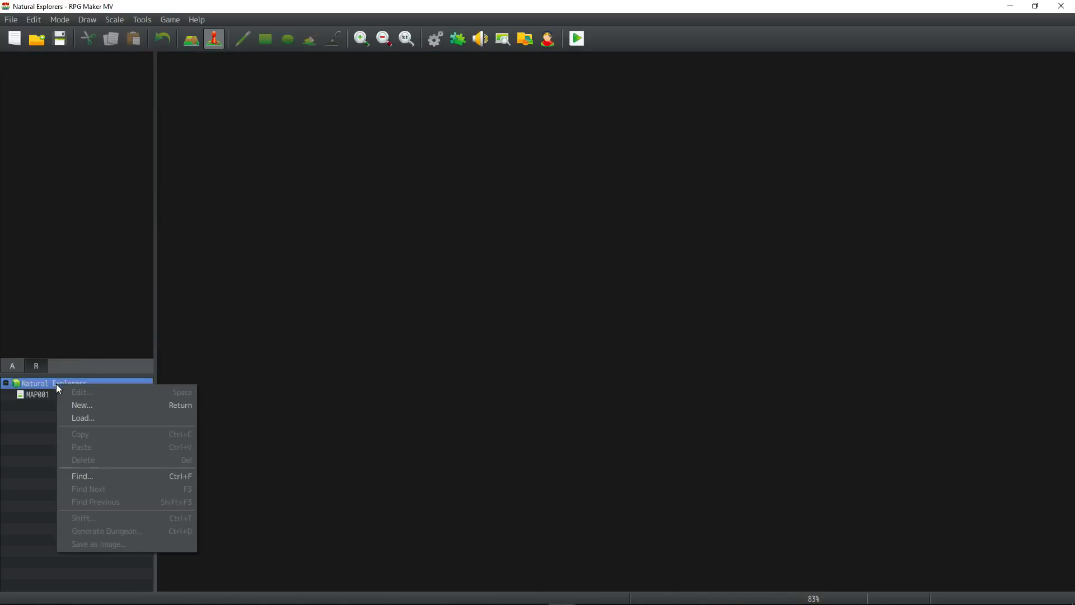
{"action": "left_click", "coordinate": [92, 405]}
{"action": "type", "text": "World"}
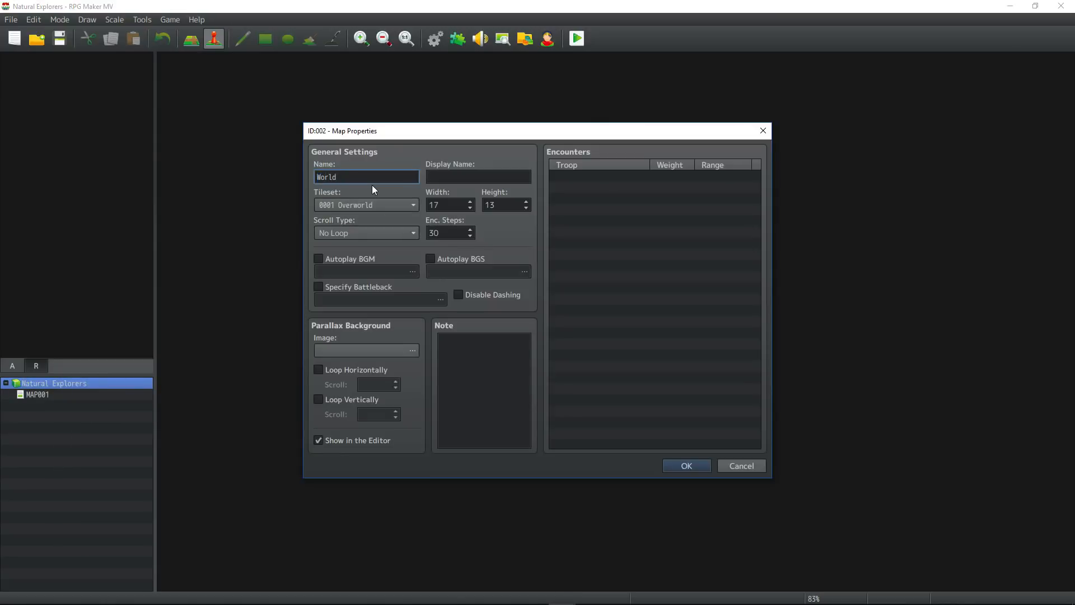
{"action": "left_click", "coordinate": [479, 177]}
{"action": "type", "text": "World"}
Set the World map's width and height to 200 and its encounter steps to 999, and create the map.
{"action": "double_click", "coordinate": [442, 206]}
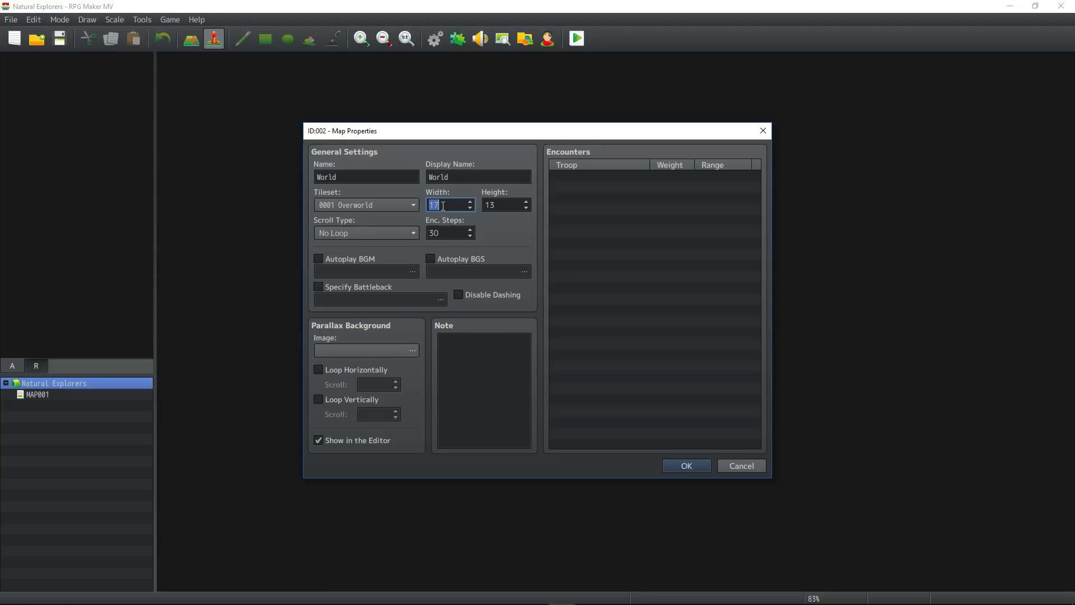
{"action": "type", "text": "200"}
{"action": "key", "text": "Tab"}
{"action": "type", "text": "200"}
{"action": "double_click", "coordinate": [443, 232]}
{"action": "type", "text": "999"}
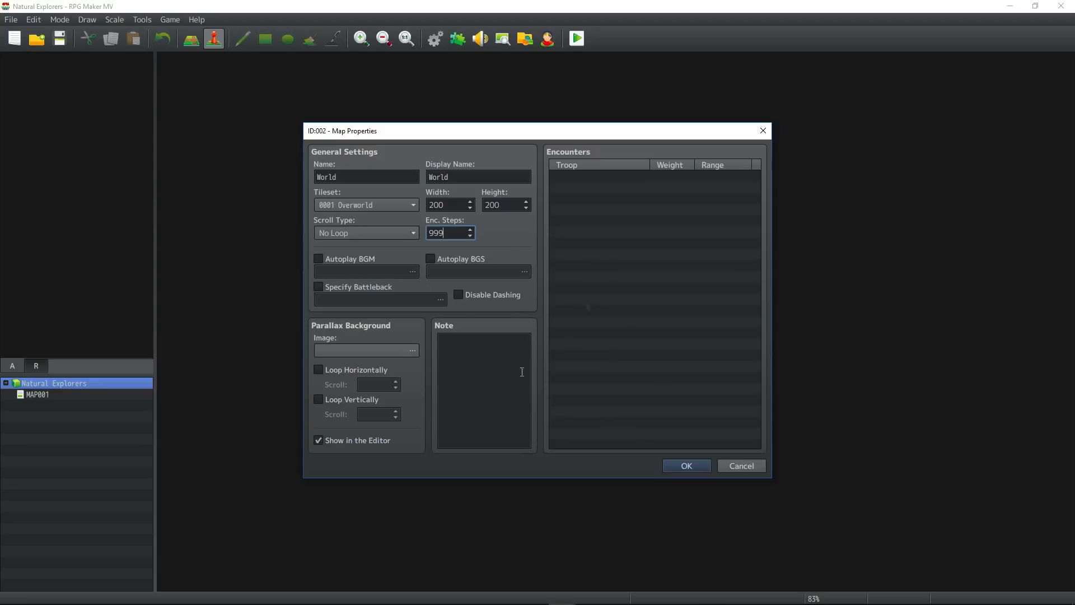
{"action": "left_click", "coordinate": [675, 468]}
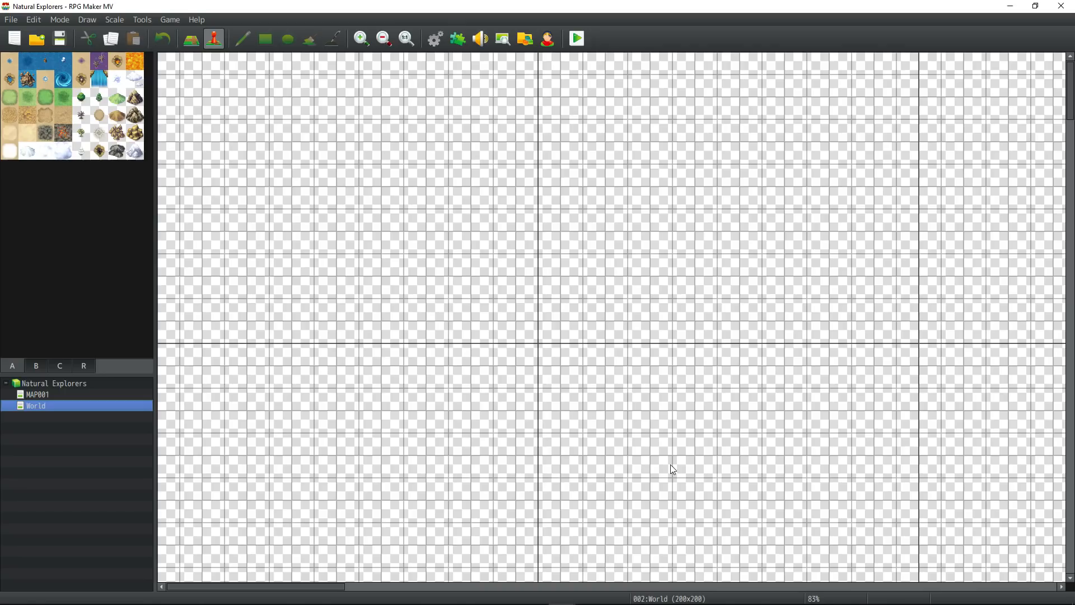
Set the World map's height to 150 in its map properties.
{"action": "left_click", "coordinate": [384, 38]}
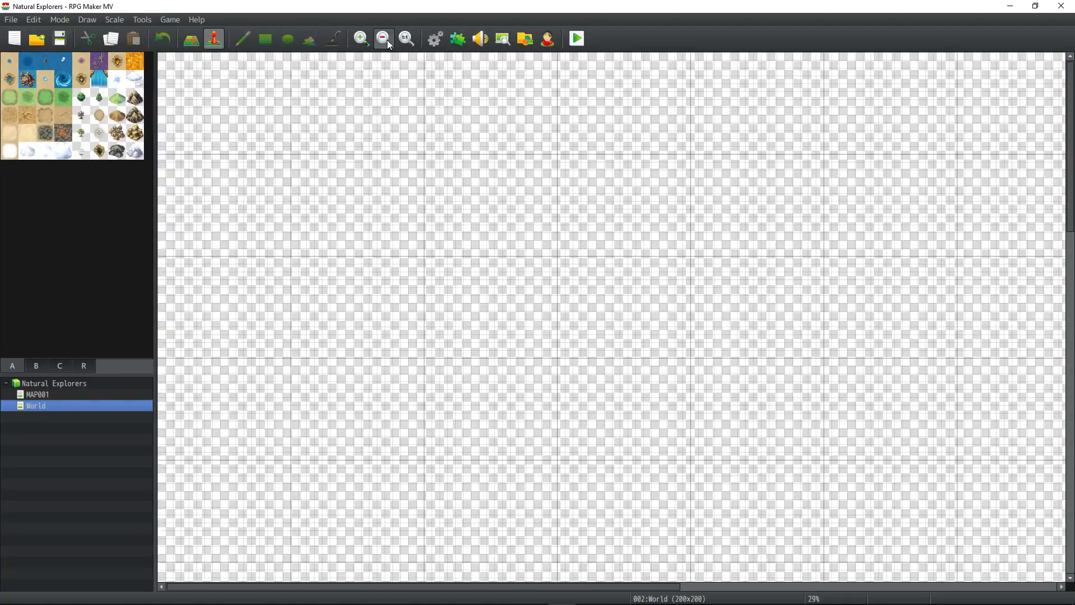
{"action": "left_click", "coordinate": [384, 38]}
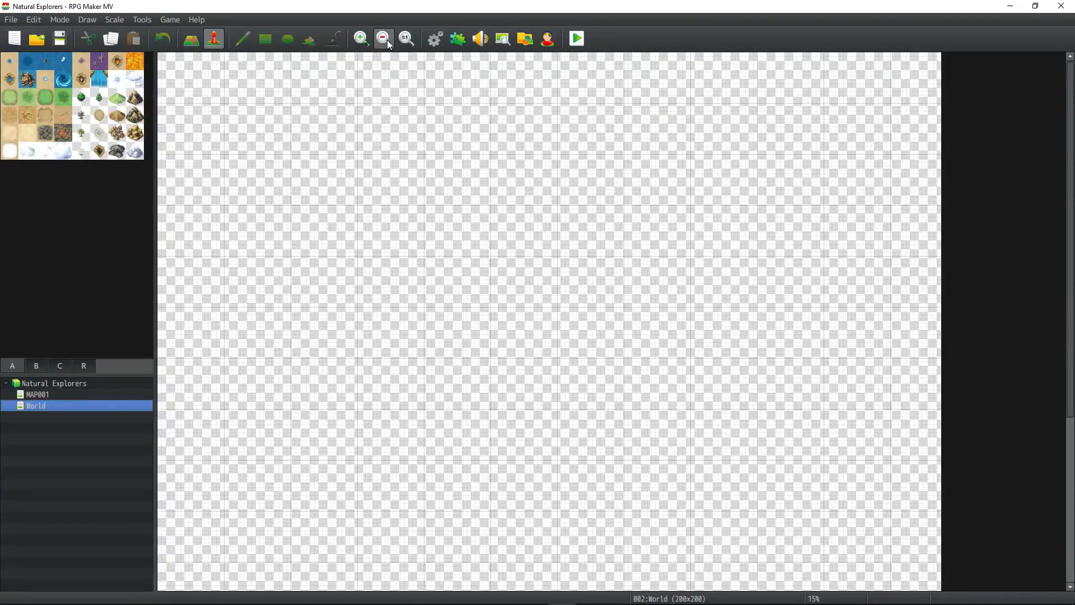
{"action": "left_click", "coordinate": [384, 38]}
{"action": "left_click", "coordinate": [387, 40]}
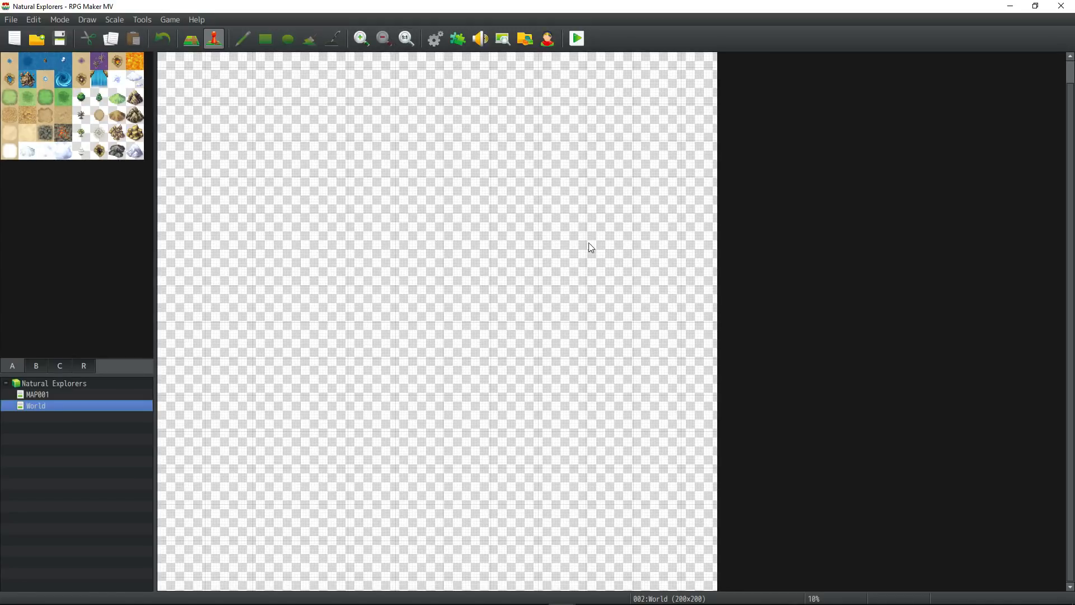
{"action": "right_click", "coordinate": [34, 410]}
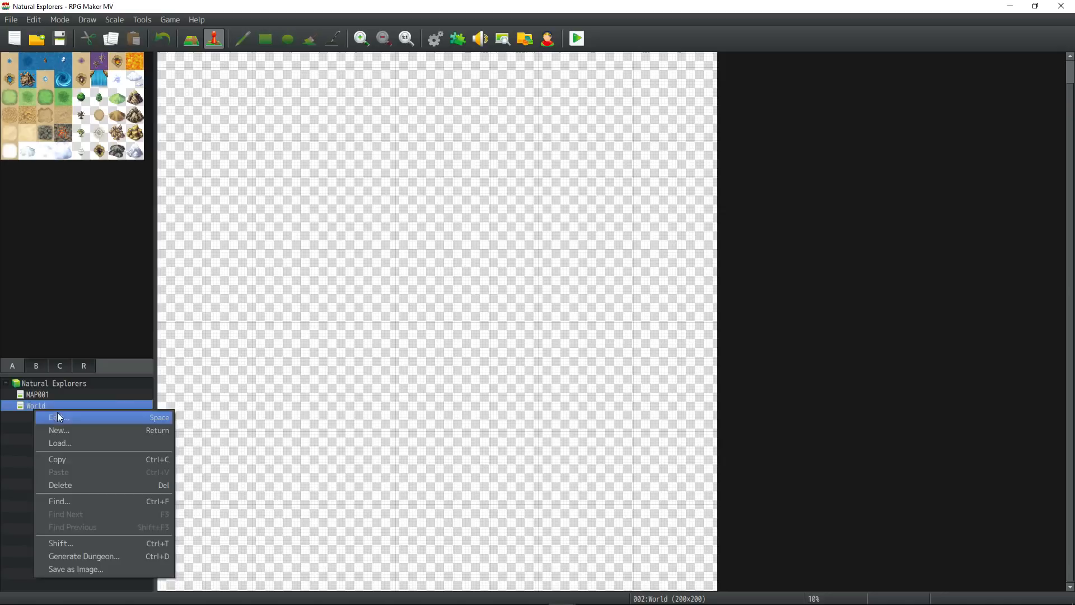
{"action": "left_click", "coordinate": [68, 416]}
{"action": "double_click", "coordinate": [511, 205]}
{"action": "type", "text": "150"}
{"action": "left_click", "coordinate": [669, 467]}
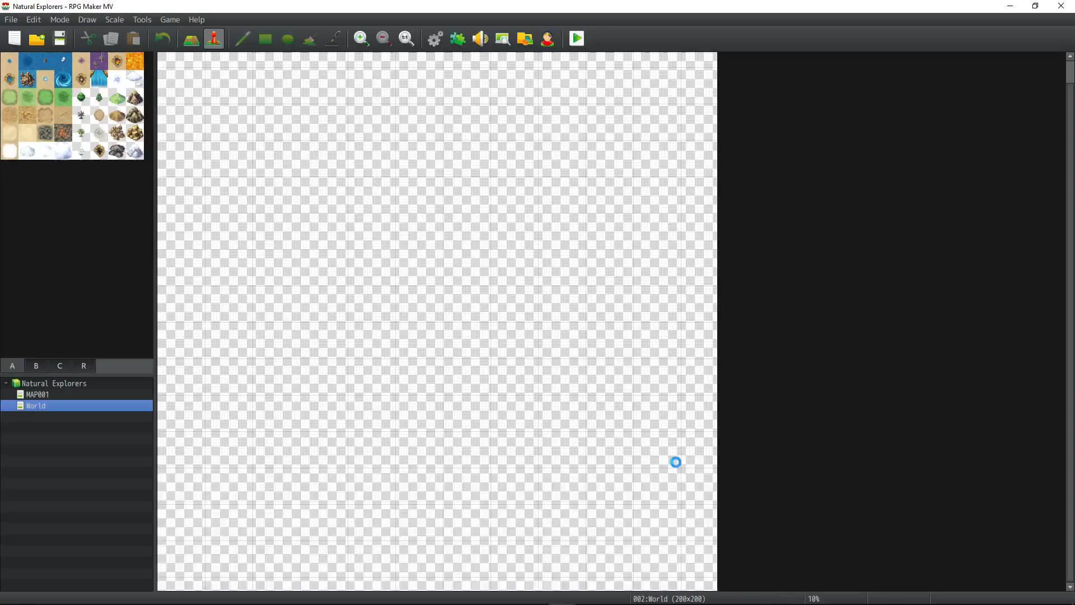
Resize the World map to a width of 230 and a height of 130.
{"action": "left_click", "coordinate": [369, 45]}
{"action": "left_click", "coordinate": [369, 47]}
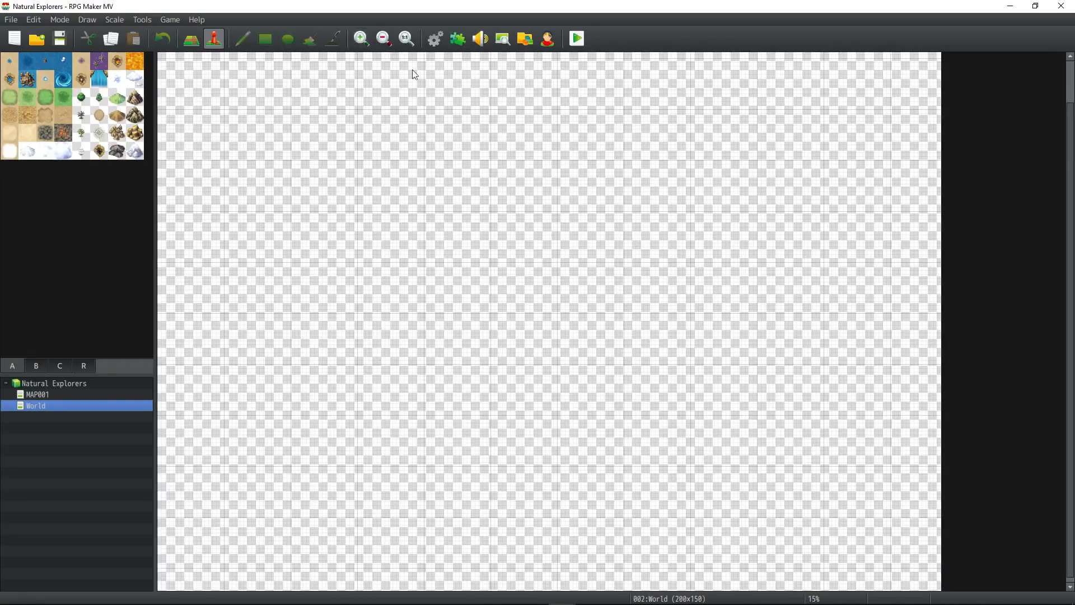
{"action": "key", "text": "space"}
{"action": "double_click", "coordinate": [452, 205]}
{"action": "type", "text": "230"}
{"action": "double_click", "coordinate": [493, 205]}
{"action": "type", "text": "130"}
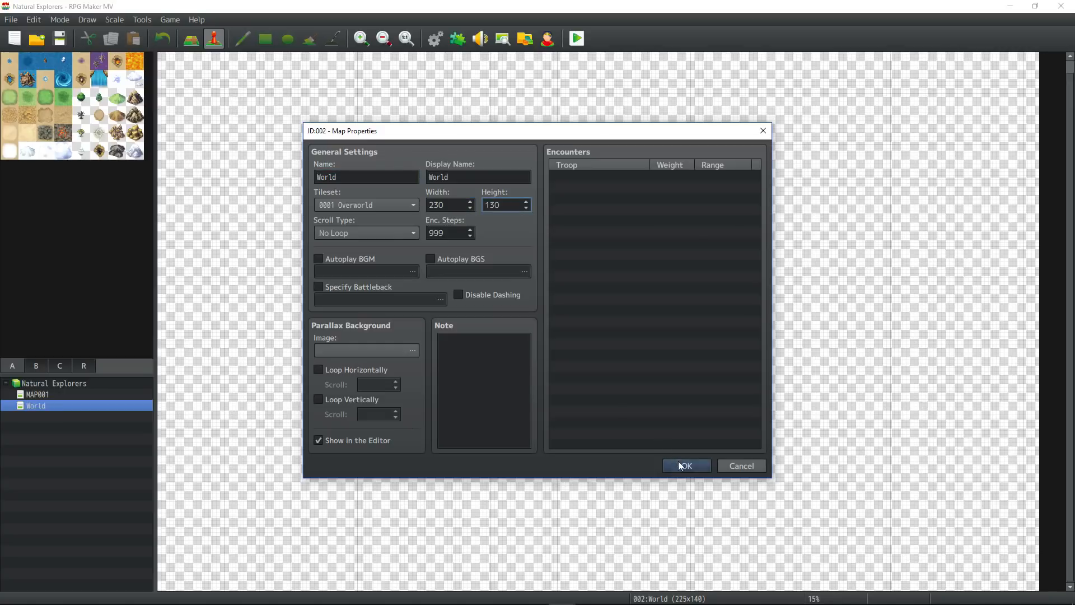
{"action": "left_click", "coordinate": [678, 462]}
{"action": "key", "text": "space"}
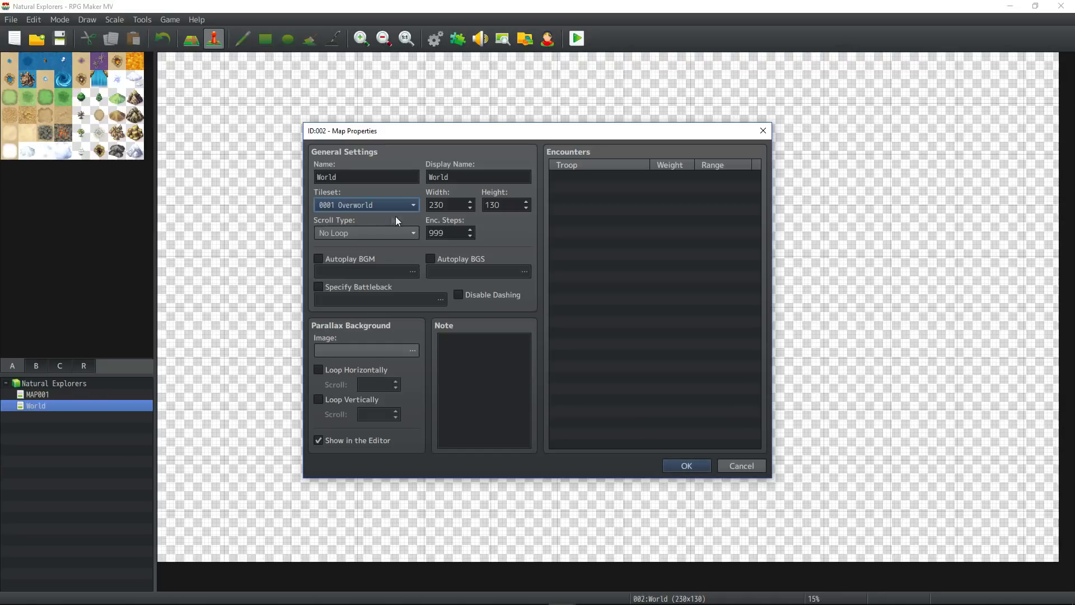
{"action": "left_click", "coordinate": [684, 465]}
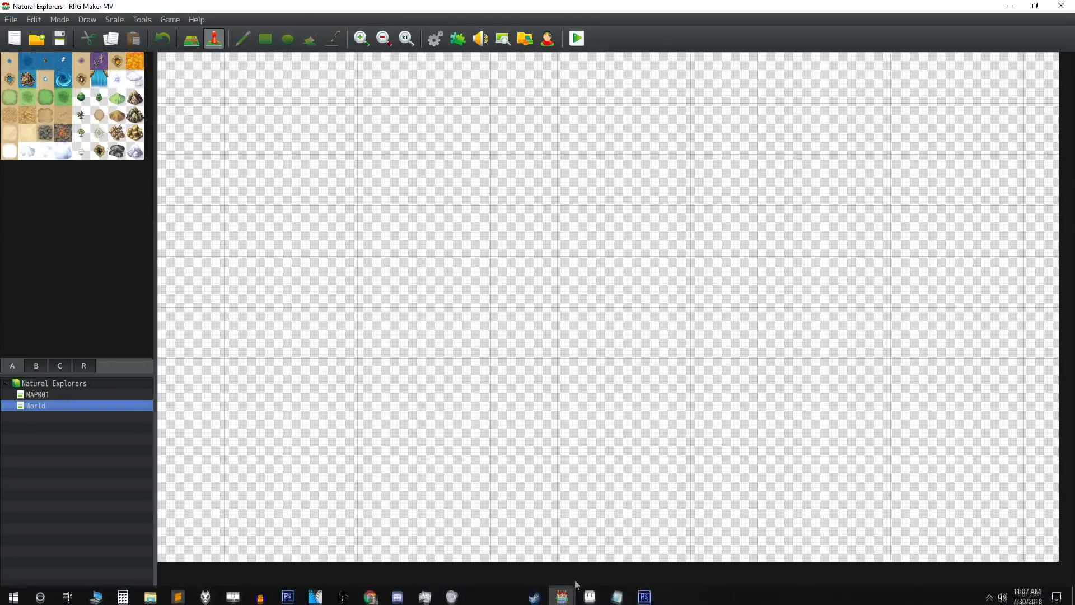
{"action": "mouse_move", "coordinate": [643, 592]}
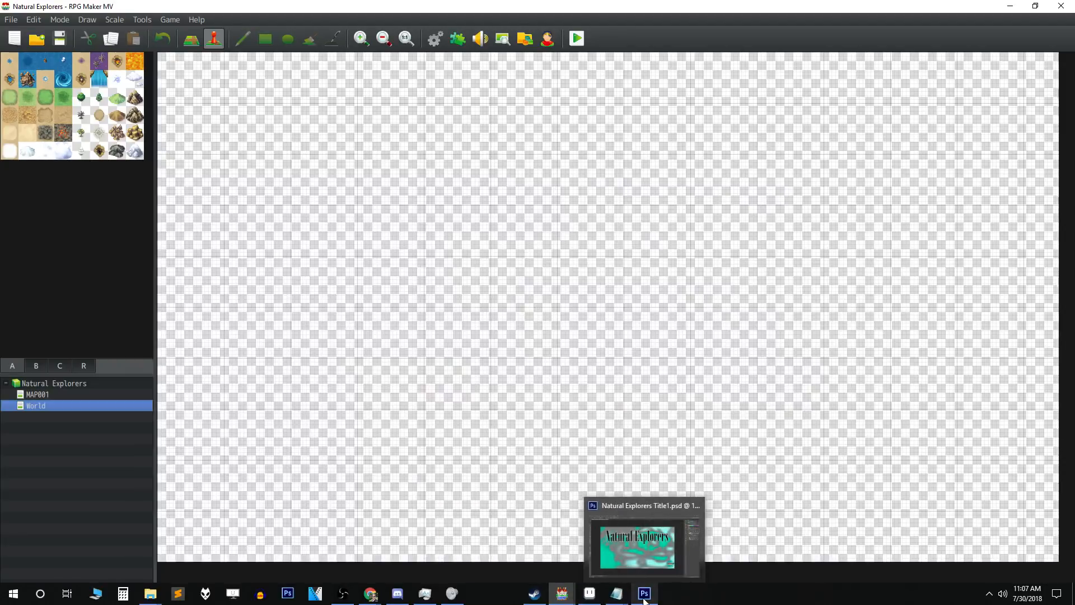
{"action": "left_click", "coordinate": [631, 598]}
{"action": "left_click", "coordinate": [31, 7]}
{"action": "left_click", "coordinate": [35, 32]}
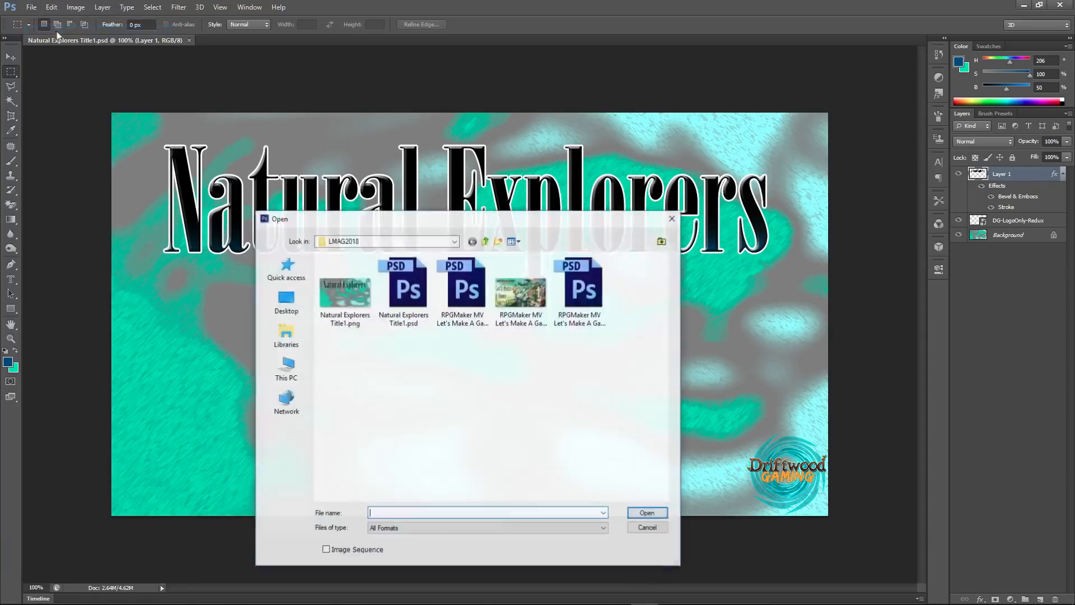
Switch to RPG Maker MV and check which image files the Overworld tileset uses in the database.
{"action": "left_click", "coordinate": [564, 594]}
{"action": "left_click", "coordinate": [612, 532]}
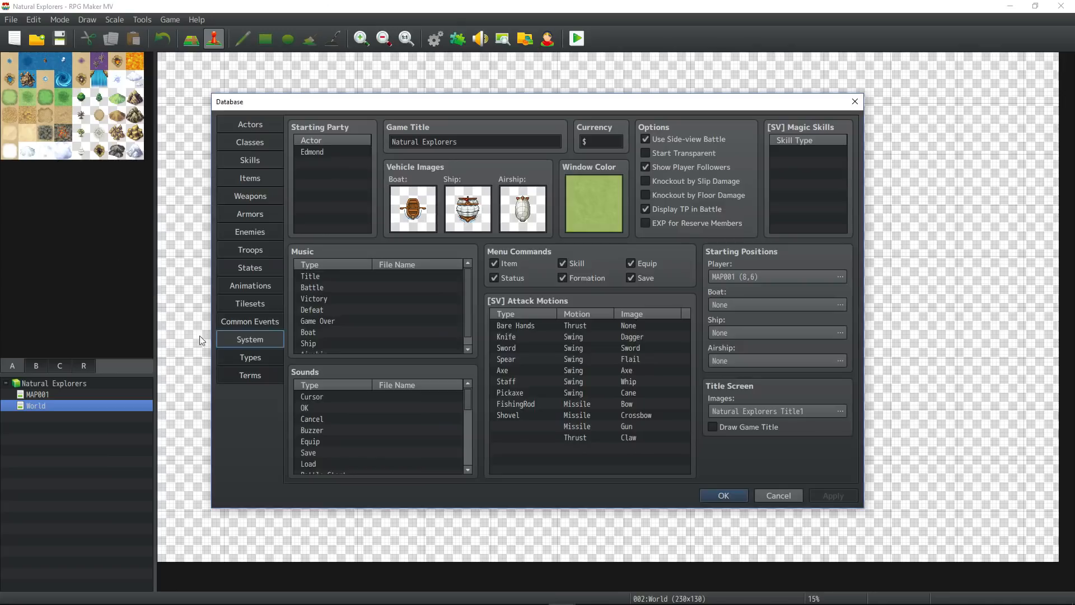
{"action": "left_click", "coordinate": [246, 303]}
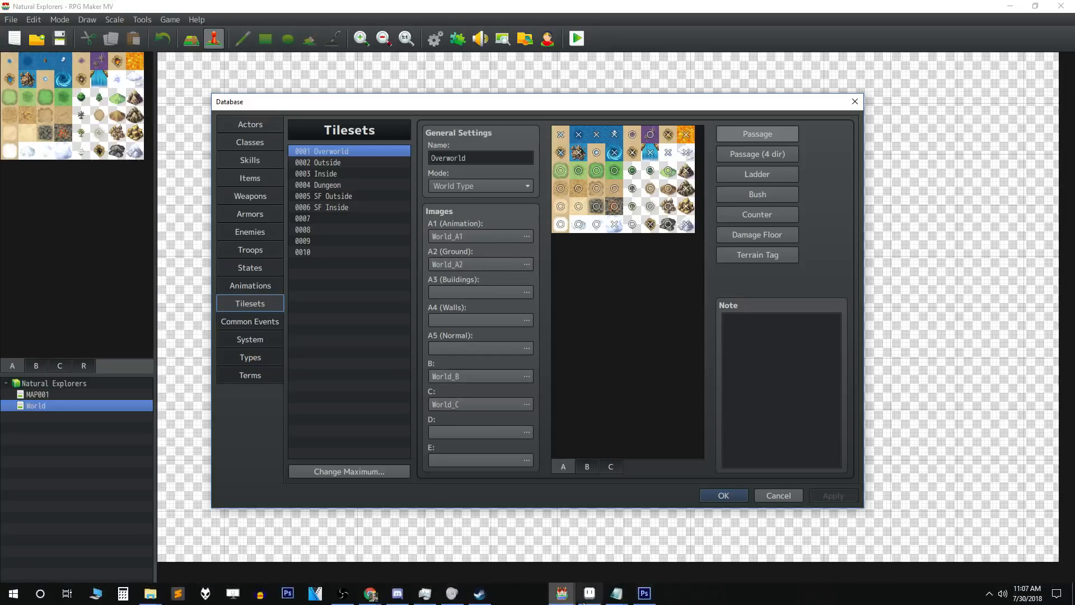
Switch to Photoshop, start opening files, and browse to the World tiles in the project's img/tilesets folder.
{"action": "left_click", "coordinate": [644, 593]}
{"action": "key", "text": "ctrl+o"}
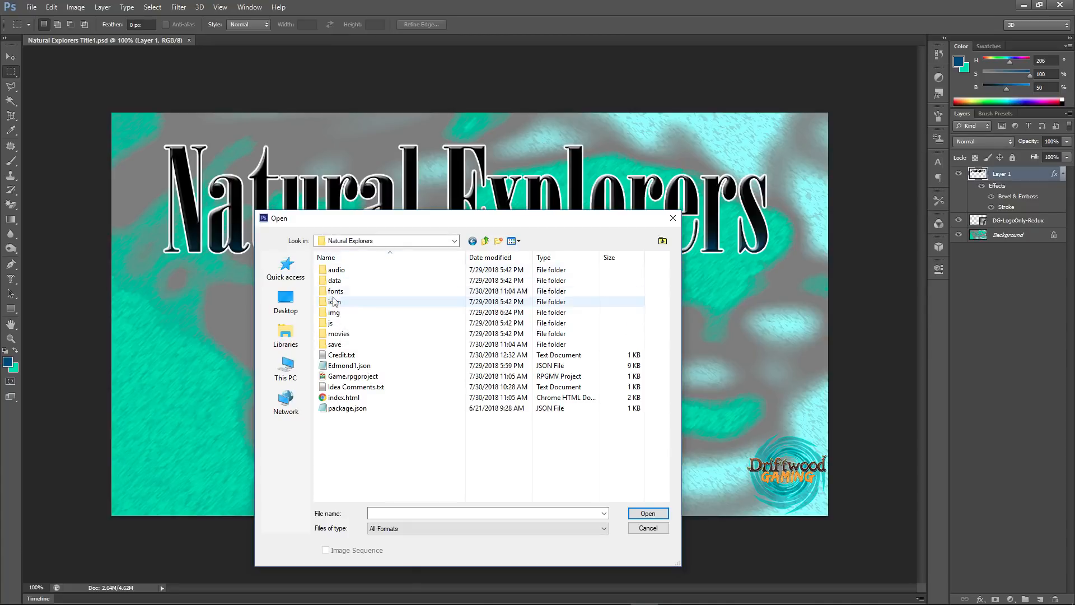
{"action": "left_click", "coordinate": [341, 313]}
{"action": "double_click", "coordinate": [341, 314]}
{"action": "double_click", "coordinate": [343, 397]}
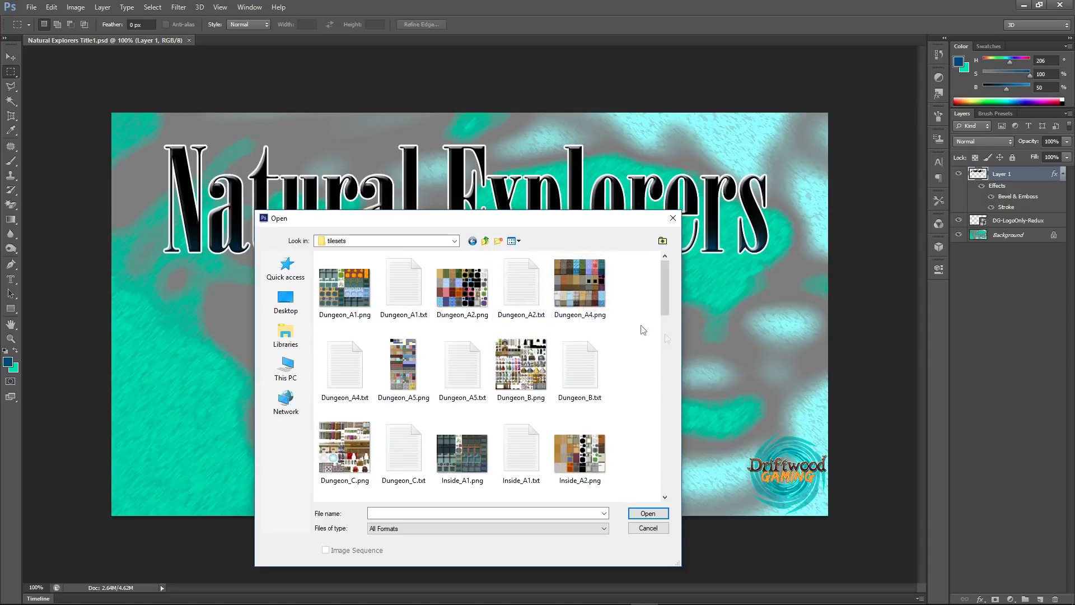
{"action": "scroll", "coordinate": [543, 383], "scroll_direction": "down", "scroll_amount": 5}
{"action": "scroll", "coordinate": [544, 381], "scroll_direction": "down", "scroll_amount": 3}
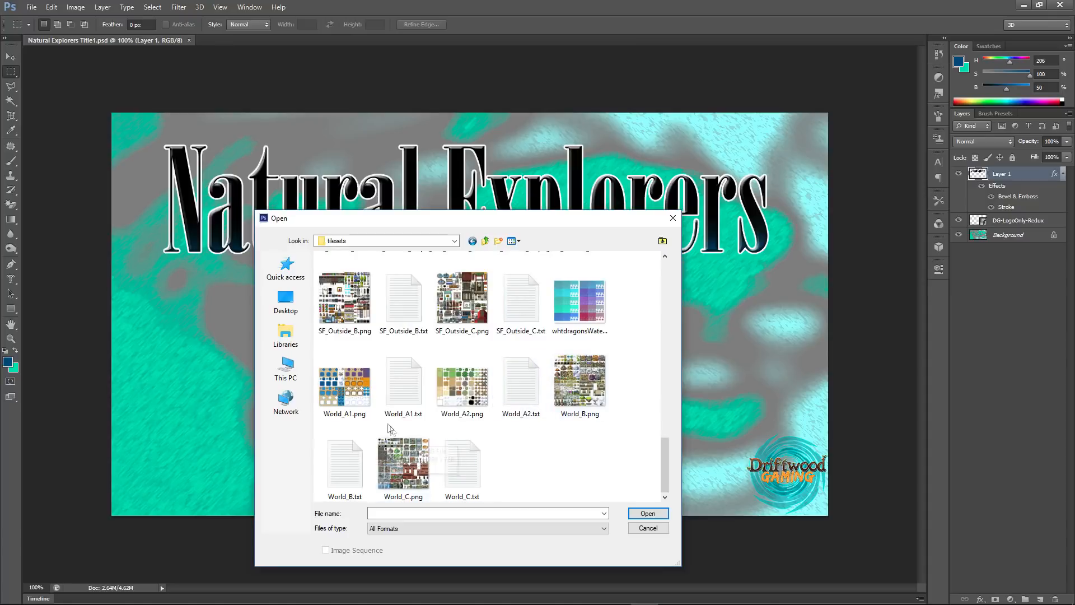
Open World_A1.png, World_A2.png, World_B.png and World_C.png together from the tilesets folder.
{"action": "left_click", "coordinate": [405, 472]}
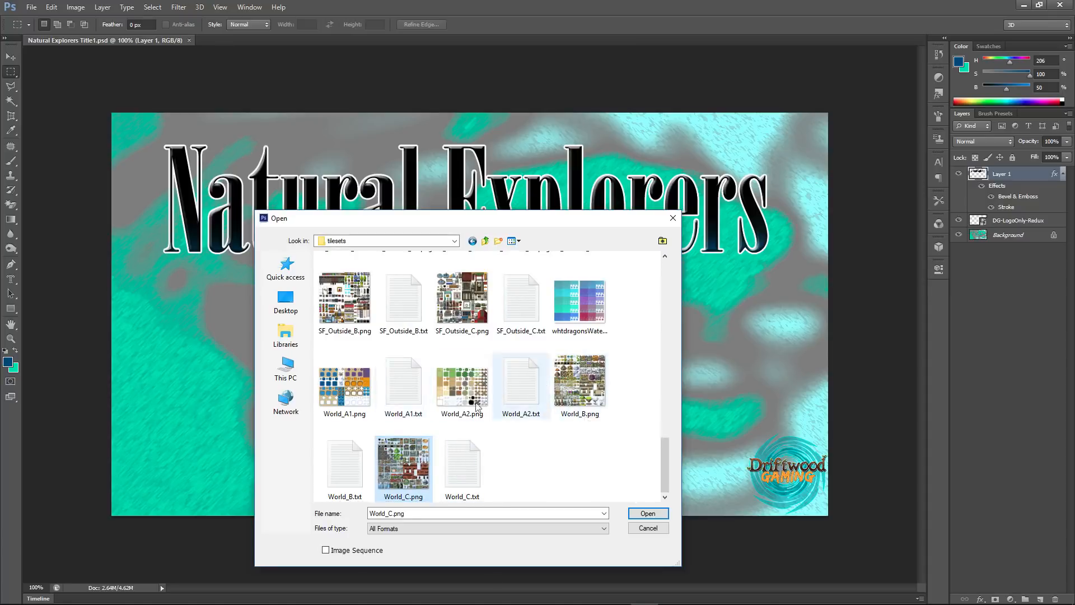
{"action": "left_click", "coordinate": [576, 390], "text": "ctrl"}
{"action": "left_click", "coordinate": [470, 388], "text": "ctrl"}
{"action": "left_click", "coordinate": [358, 395], "text": "ctrl"}
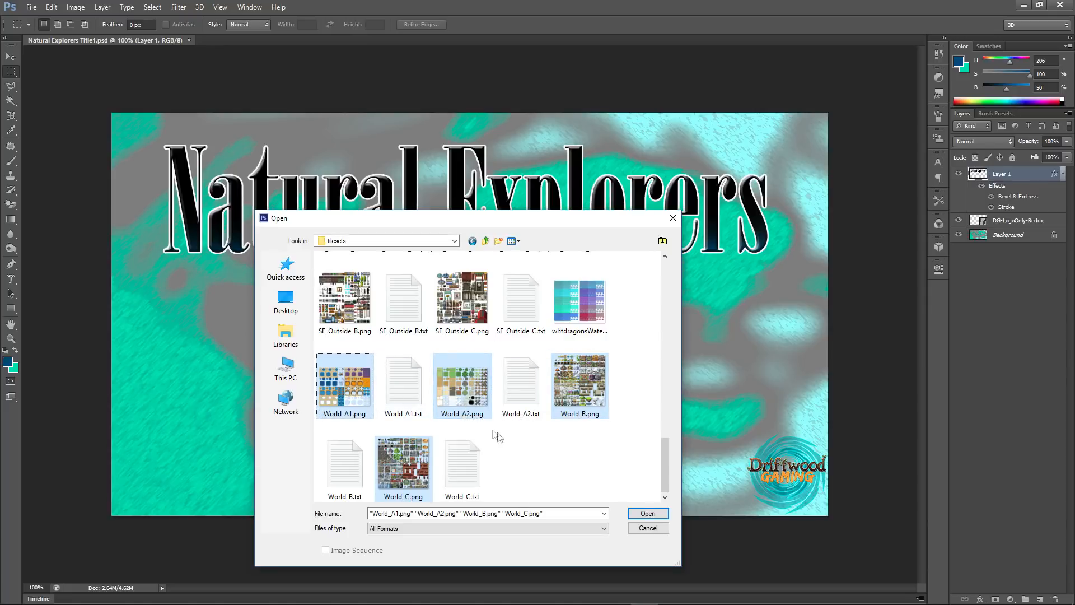
{"action": "left_click", "coordinate": [648, 514]}
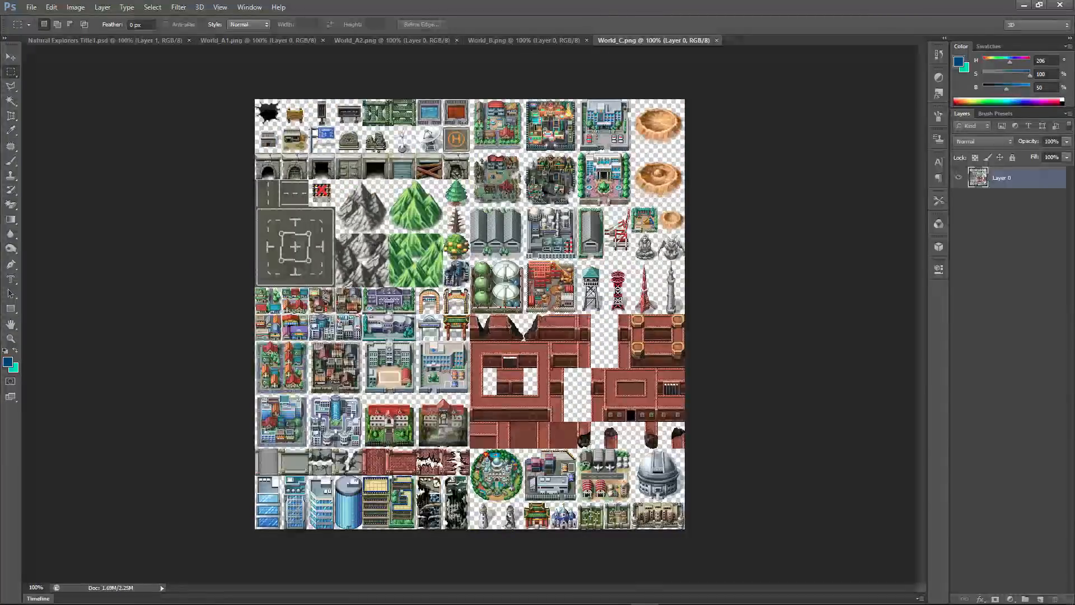
Add a Hue/Saturation adjustment layer to World_A1.png with hue about -6, saturation -20 and lightness +2.
{"action": "left_click", "coordinate": [543, 40]}
{"action": "left_click", "coordinate": [401, 40]}
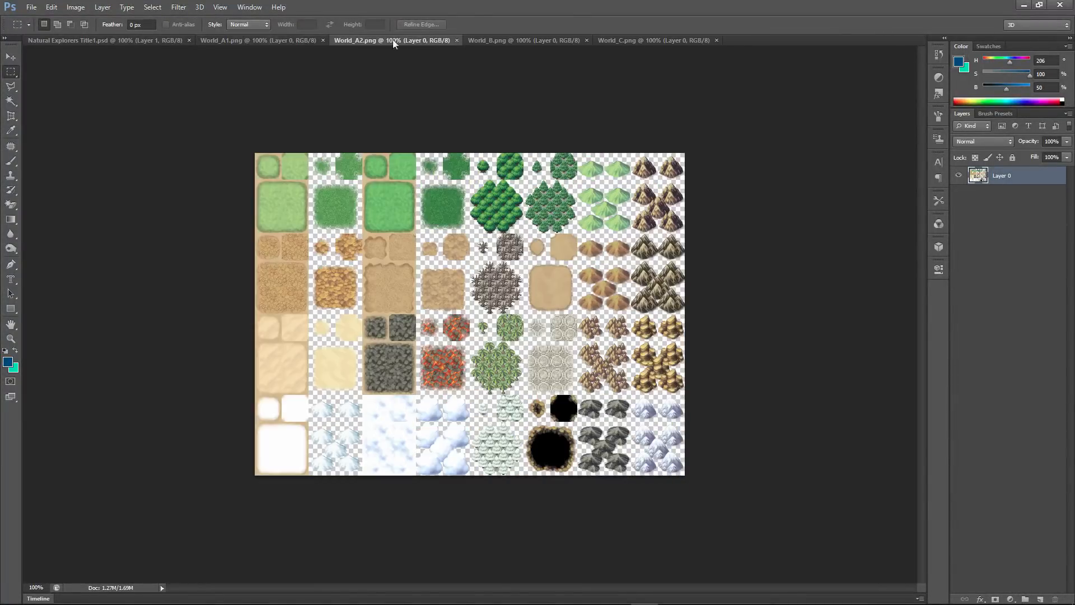
{"action": "left_click", "coordinate": [261, 42]}
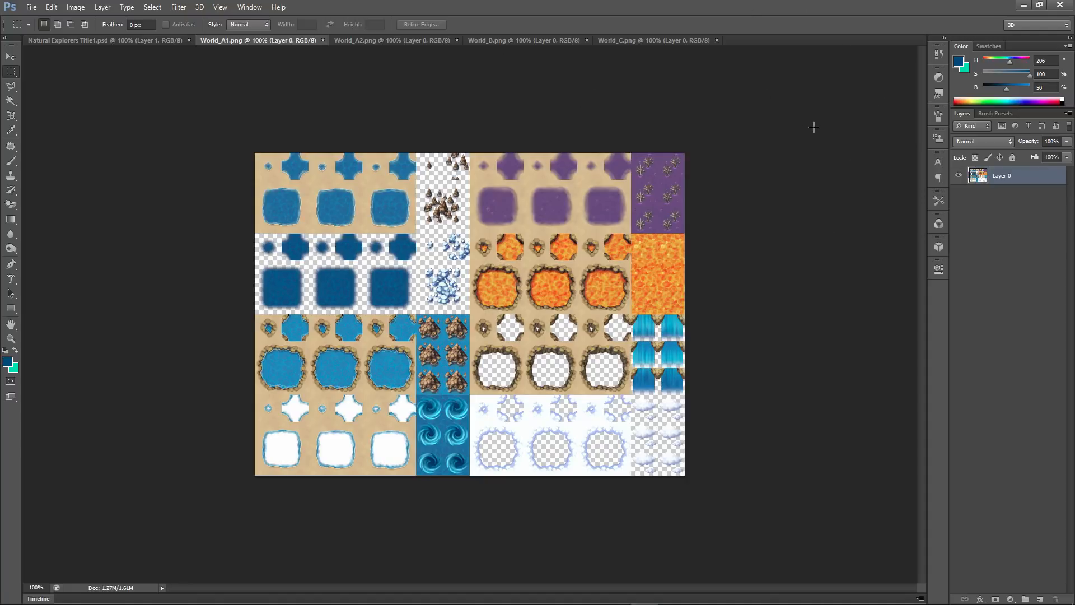
{"action": "left_click", "coordinate": [939, 77]}
{"action": "left_click", "coordinate": [840, 110]}
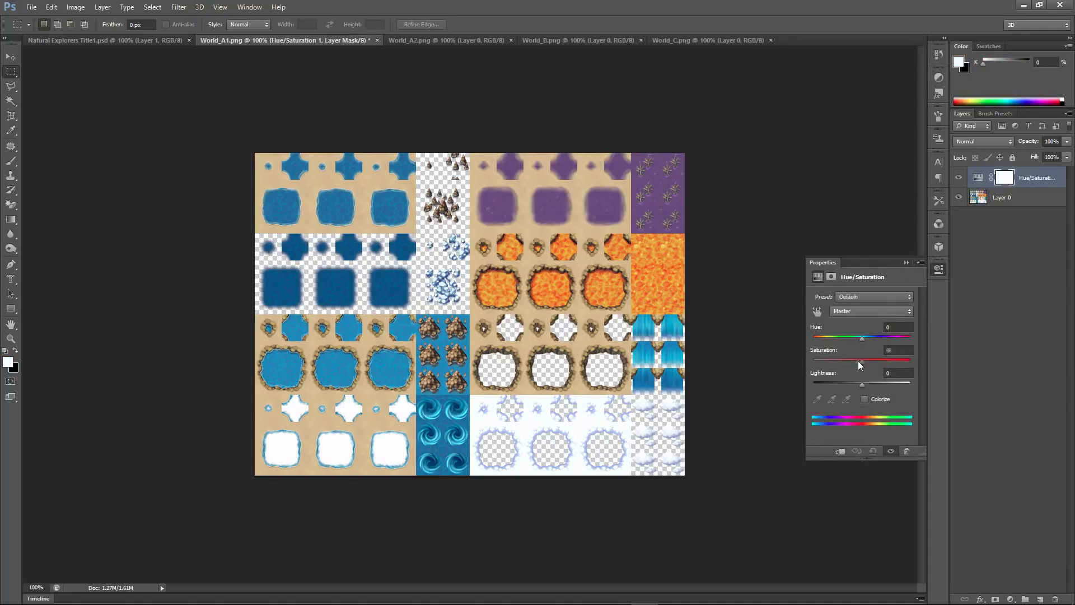
{"action": "left_click_drag", "start_coordinate": [860, 361], "coordinate": [851, 360]}
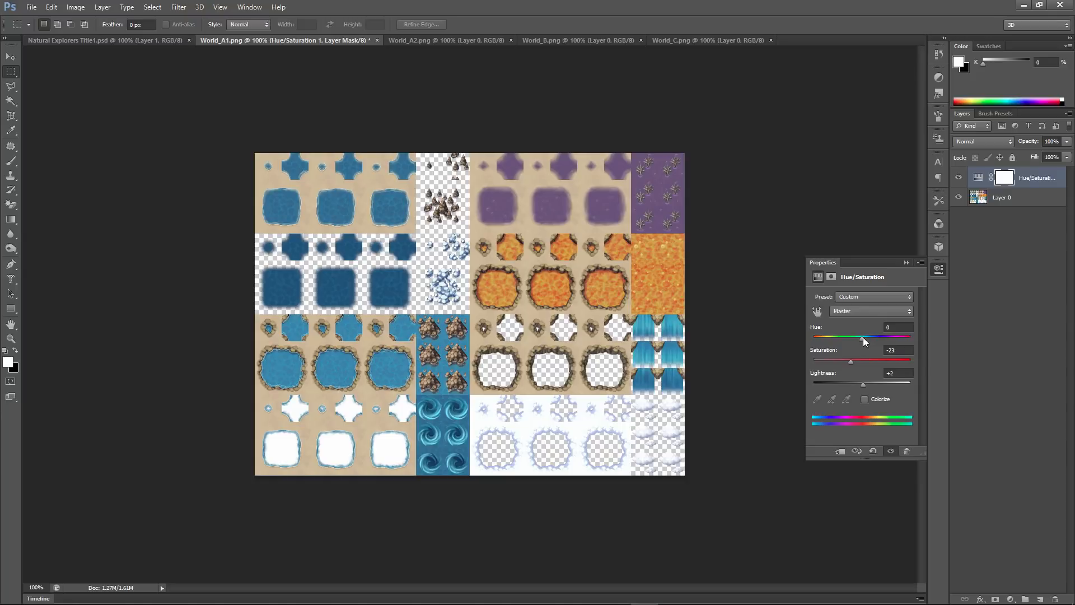
{"action": "left_click_drag", "start_coordinate": [863, 337], "coordinate": [860, 341]}
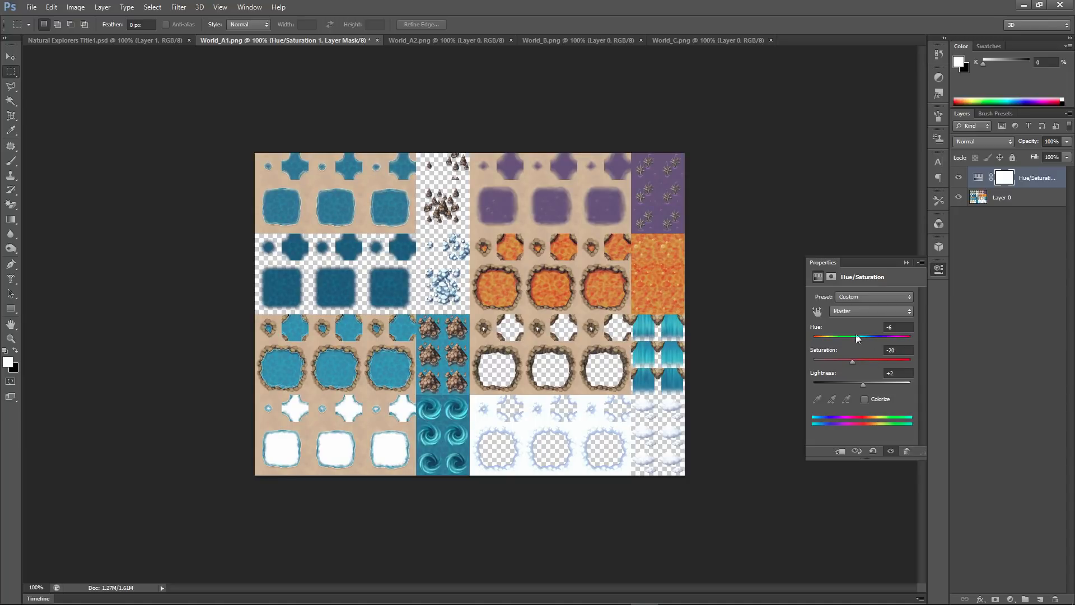
{"action": "left_click", "coordinate": [898, 328]}
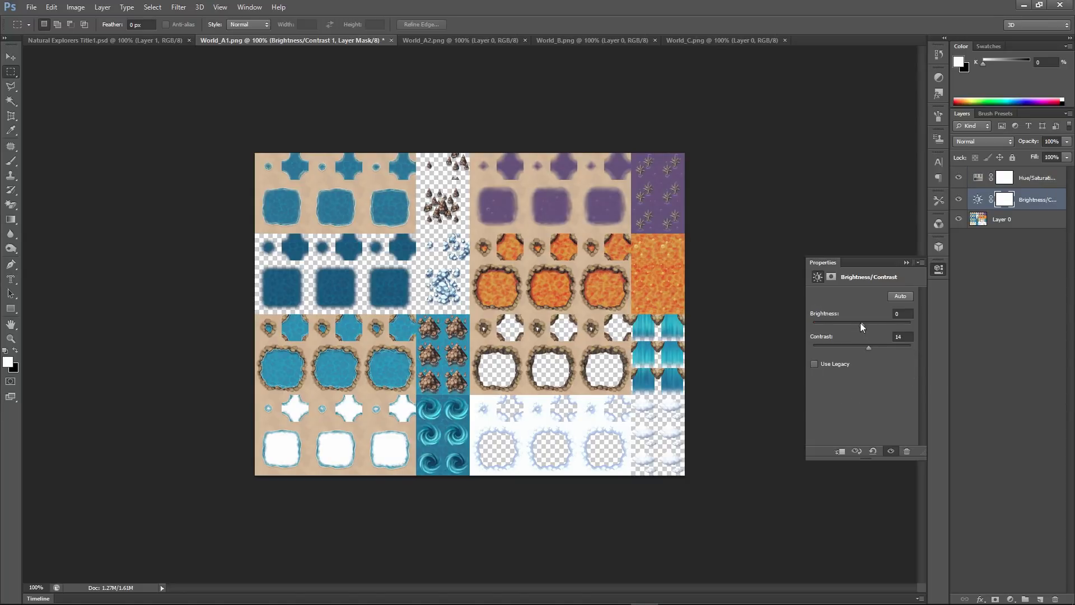
Add Brightness/Contrast with contrast 14 and slightly raised brightness, plus Vibrance of about -11 with saturation 0, to World_A1.png.
{"action": "left_click_drag", "start_coordinate": [862, 322], "coordinate": [864, 324]}
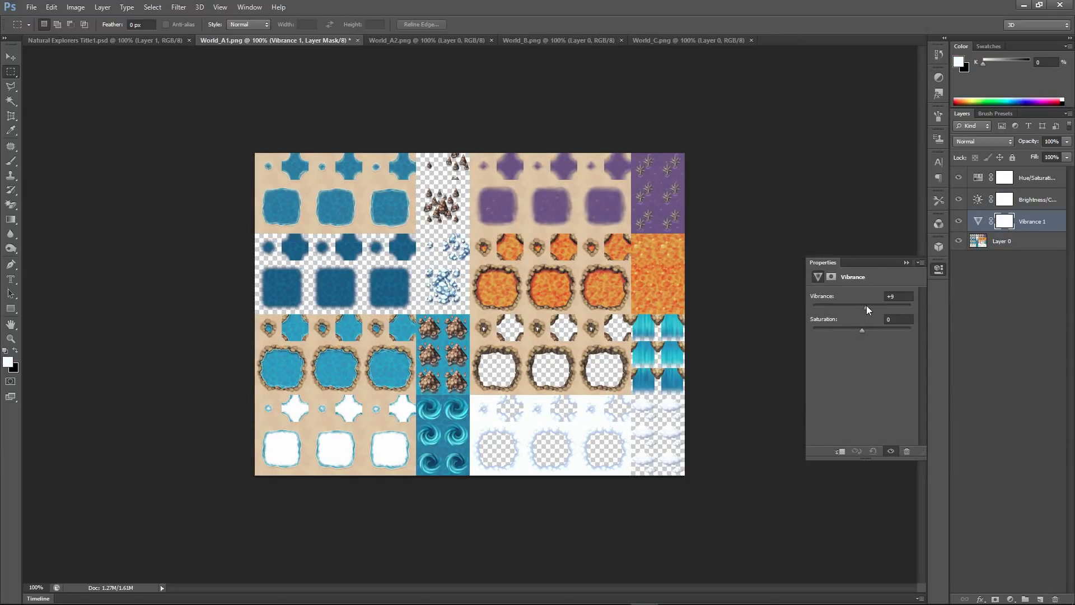
{"action": "left_click_drag", "start_coordinate": [892, 305], "coordinate": [867, 331]}
{"action": "left_click", "coordinate": [909, 319]}
{"action": "type", "text": "0"}
{"action": "left_click_drag", "start_coordinate": [873, 307], "coordinate": [856, 306]}
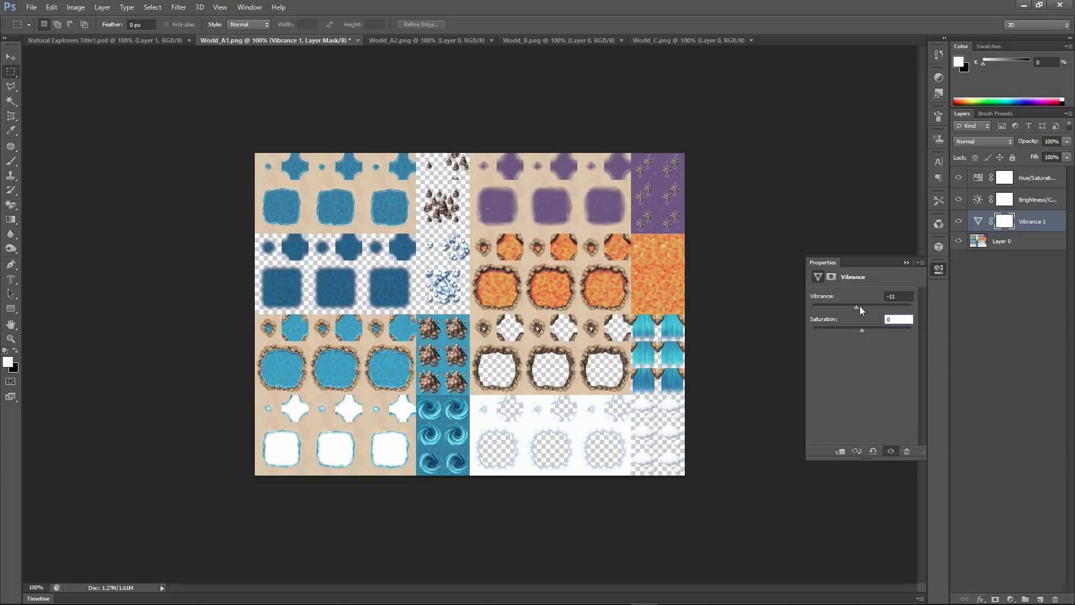
{"action": "left_click", "coordinate": [908, 264]}
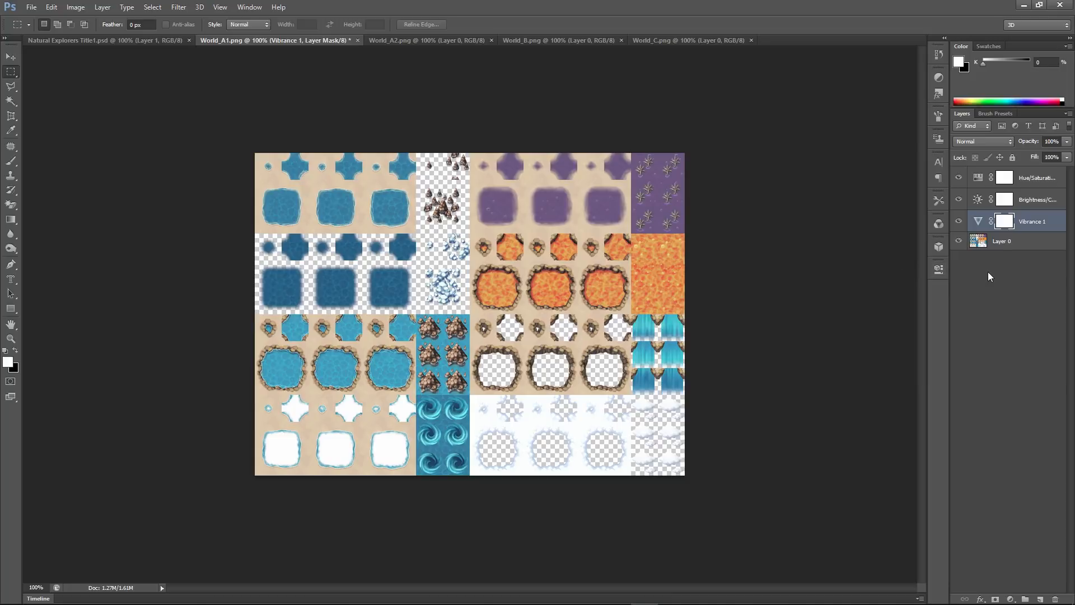
{"action": "left_click", "coordinate": [1028, 180]}
{"action": "left_click", "coordinate": [1019, 224]}
{"action": "double_click", "coordinate": [1026, 220]}
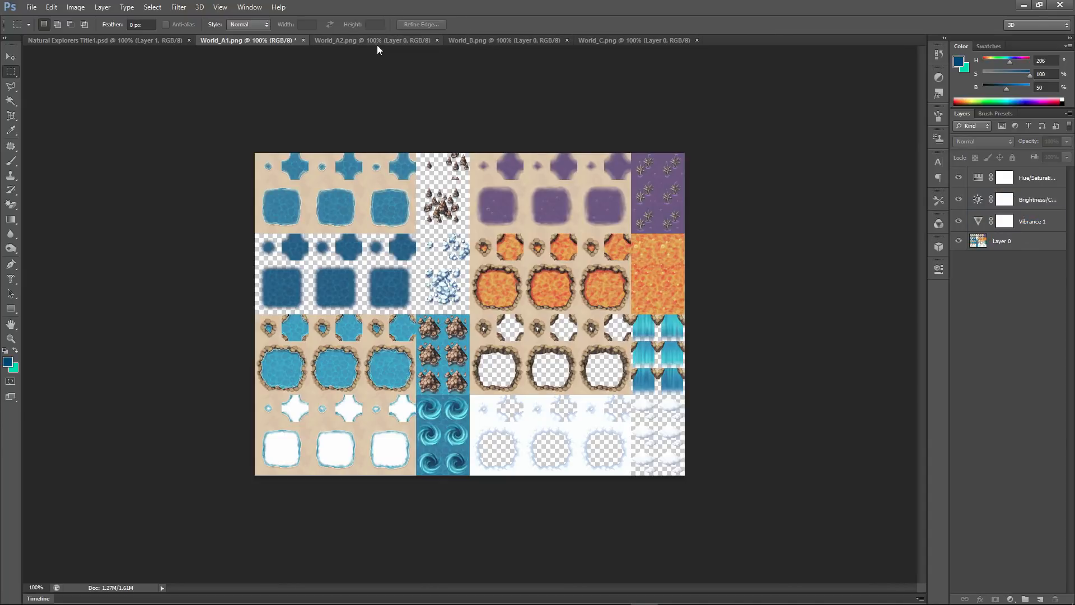
Add a Hue/Saturation adjustment layer to World_A2.png like the one in World_A1.png.
{"action": "left_click", "coordinate": [378, 42]}
{"action": "left_click", "coordinate": [939, 77]}
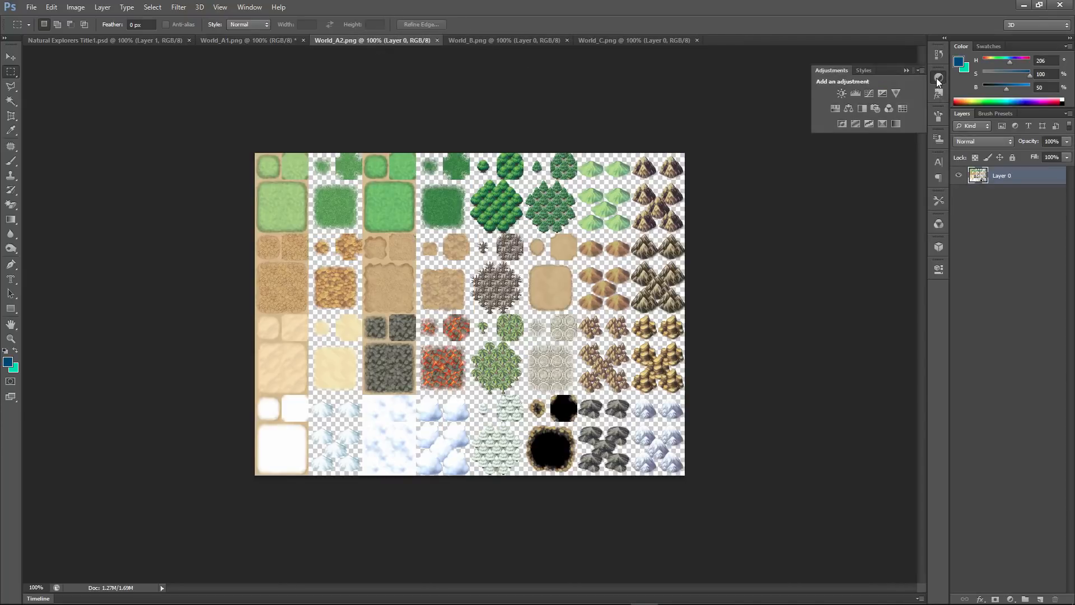
{"action": "left_click", "coordinate": [831, 93]}
{"action": "left_click_drag", "start_coordinate": [862, 339], "coordinate": [864, 384]}
{"action": "left_click", "coordinate": [906, 263]}
Add a Brightness/Contrast adjustment layer directly above Layer 0 in World_A2.png and raise its brightness slightly.
{"action": "left_click", "coordinate": [1007, 197]}
{"action": "left_click", "coordinate": [939, 78]}
{"action": "left_click", "coordinate": [841, 92]}
{"action": "left_click_drag", "start_coordinate": [862, 324], "coordinate": [866, 324]}
{"action": "left_click", "coordinate": [898, 313]}
{"action": "left_click", "coordinate": [907, 262]}
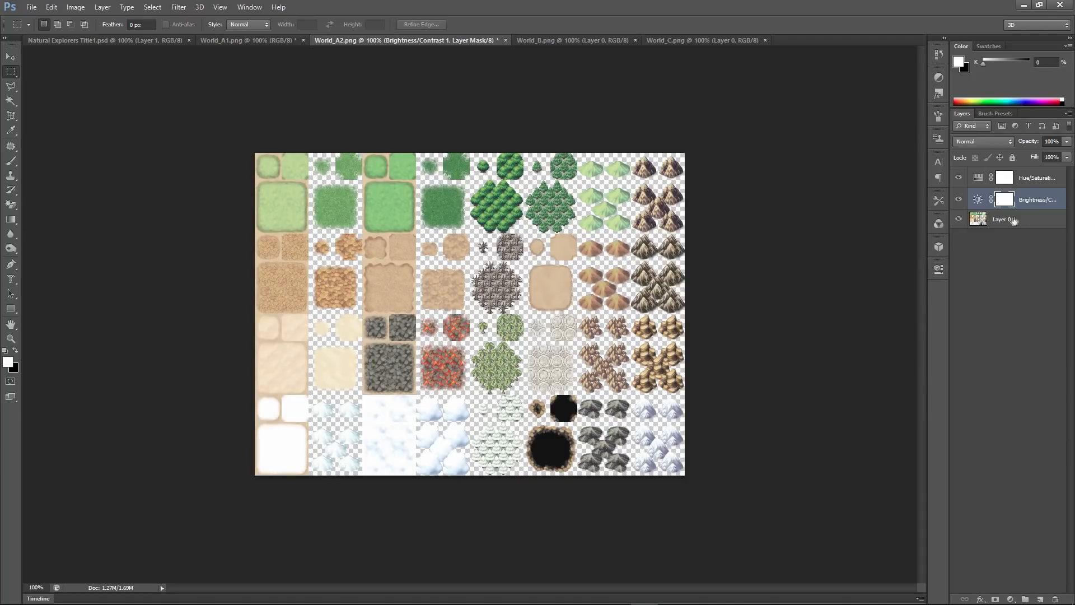
Add a Vibrance adjustment layer directly above Layer 0 in World_A2.png with vibrance -10, and collapse its properties.
{"action": "left_click", "coordinate": [1003, 219]}
{"action": "left_click", "coordinate": [939, 78]}
{"action": "left_click", "coordinate": [822, 106]}
{"action": "left_click_drag", "start_coordinate": [862, 306], "coordinate": [860, 307]}
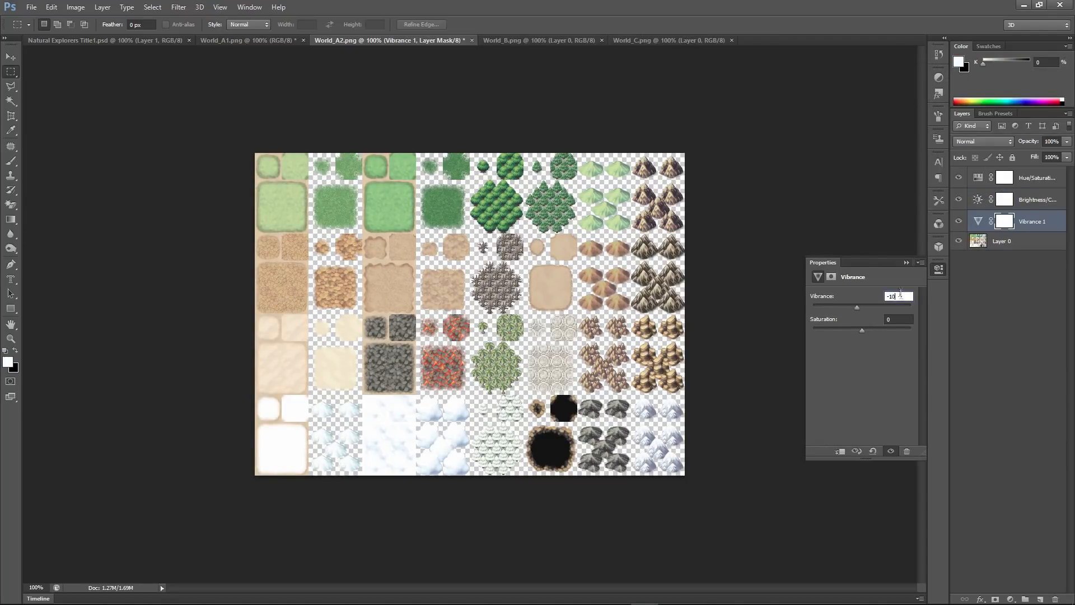
{"action": "left_click", "coordinate": [977, 341]}
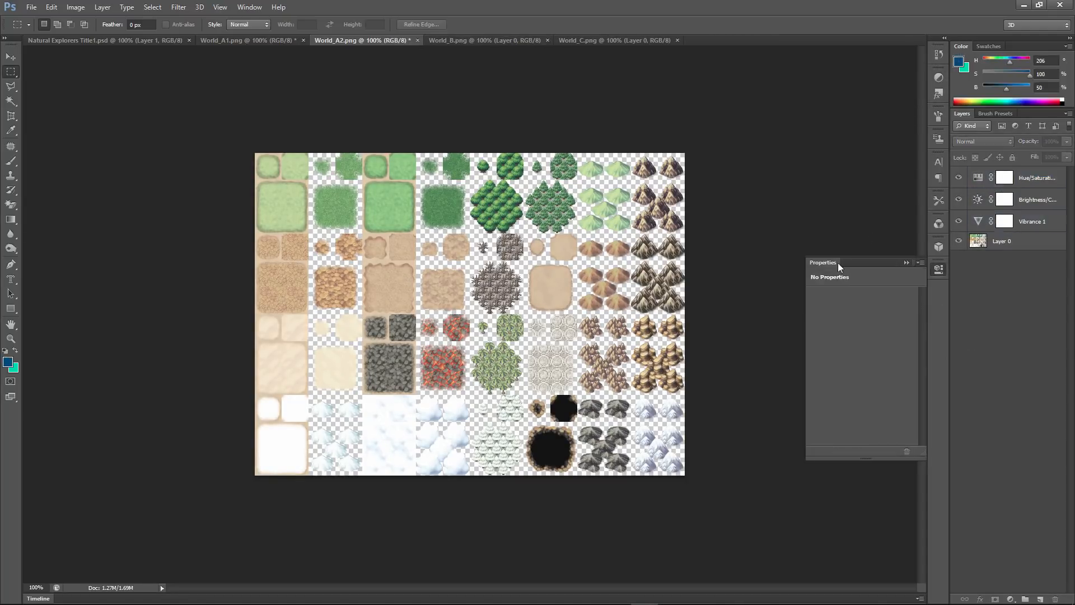
{"action": "double_click", "coordinate": [837, 264]}
Add a Hue/Saturation adjustment layer to World_B.png with slightly lowered hue and slightly raised lightness.
{"action": "left_click", "coordinate": [452, 45]}
{"action": "left_click", "coordinate": [939, 77]}
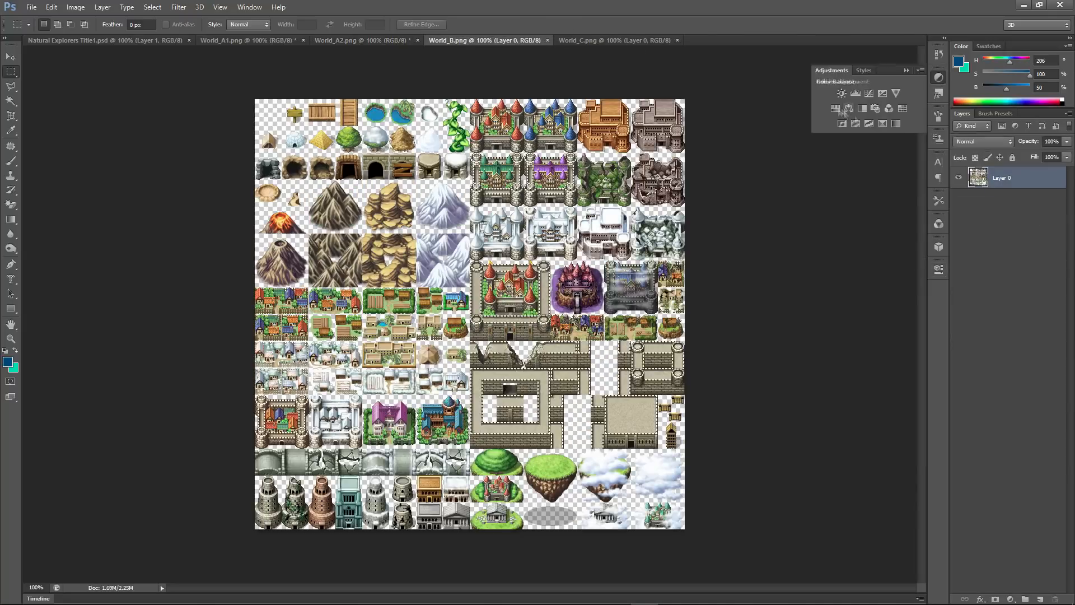
{"action": "left_click", "coordinate": [836, 106]}
{"action": "left_click_drag", "start_coordinate": [863, 338], "coordinate": [860, 337]}
{"action": "left_click_drag", "start_coordinate": [862, 385], "coordinate": [864, 386]}
{"action": "left_click", "coordinate": [907, 262]}
Add a Brightness/Contrast adjustment layer directly above Layer 0 in World_B.png and set its brightness to 12.
{"action": "left_click", "coordinate": [1008, 200]}
{"action": "left_click", "coordinate": [939, 78]}
{"action": "left_click", "coordinate": [842, 94]}
{"action": "left_click_drag", "start_coordinate": [861, 323], "coordinate": [866, 326]}
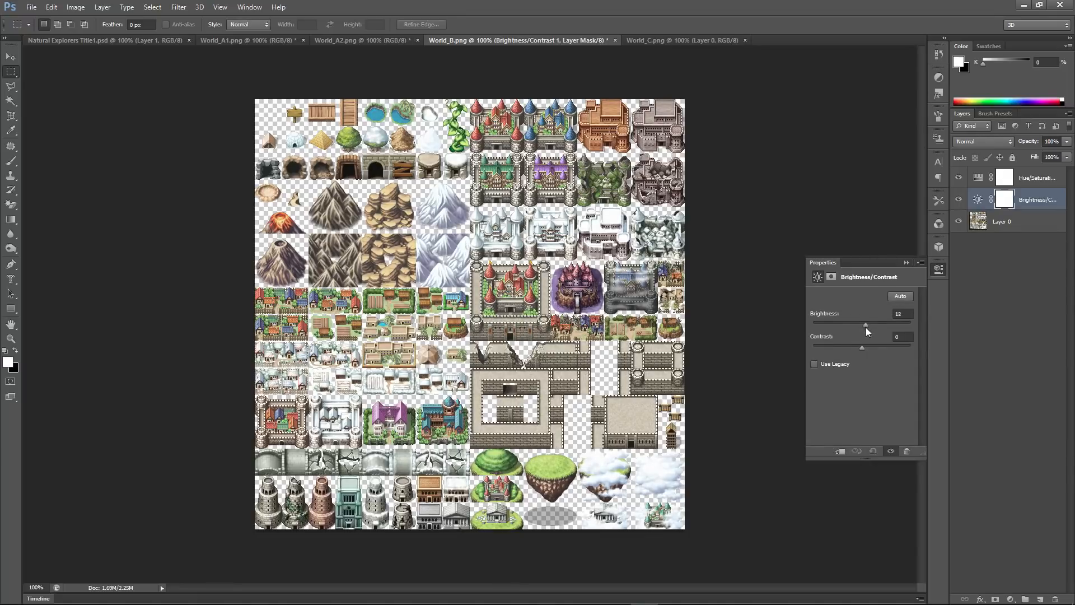
Add a Vibrance adjustment layer directly above Layer 0 in World_B.png, adjust it slightly, and collapse its properties.
{"action": "left_click", "coordinate": [939, 269]}
{"action": "left_click", "coordinate": [994, 227]}
{"action": "left_click", "coordinate": [939, 77]}
{"action": "left_click", "coordinate": [895, 94]}
{"action": "left_click_drag", "start_coordinate": [862, 307], "coordinate": [861, 338]}
{"action": "left_click", "coordinate": [906, 263]}
Add a Hue/Saturation adjustment layer to World_C.png with hue -5 and saturation -21.
{"action": "left_click", "coordinate": [622, 40]}
{"action": "left_click", "coordinate": [938, 78]}
{"action": "left_click", "coordinate": [909, 94]}
{"action": "left_click_drag", "start_coordinate": [862, 360], "coordinate": [852, 366]}
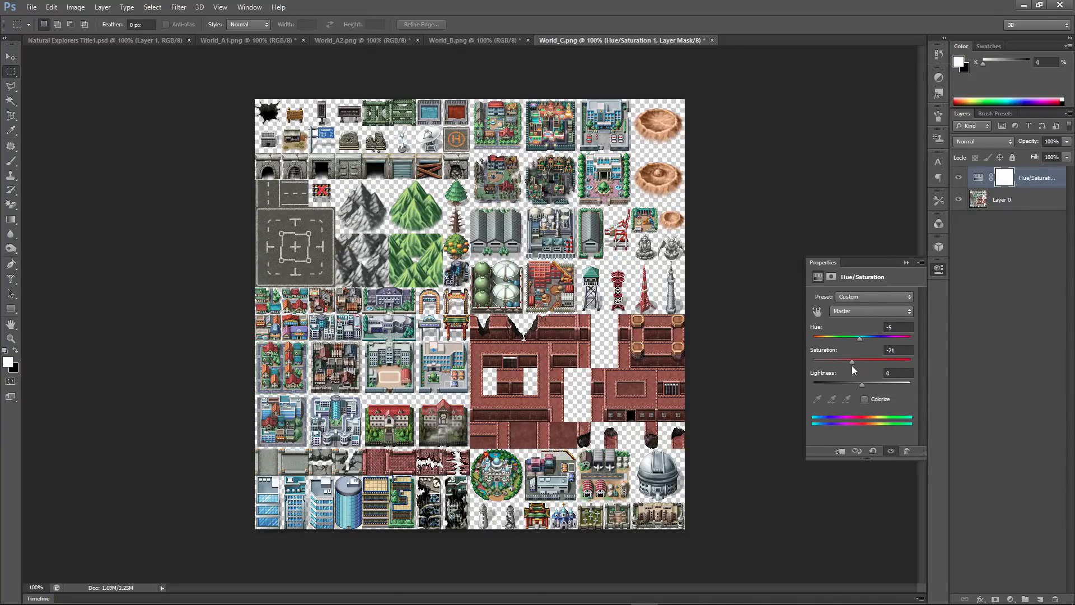
Add a Brightness/Contrast adjustment layer with adjusted brightness to World_C.png, and a Vibrance adjustment layer directly above Layer 0.
{"action": "left_click", "coordinate": [1002, 200]}
{"action": "left_click", "coordinate": [938, 78]}
{"action": "left_click", "coordinate": [821, 97]}
{"action": "mouse_move", "coordinate": [862, 324]}
{"action": "left_mouse_down"}
{"action": "mouse_move", "coordinate": [865, 337]}
{"action": "mouse_move", "coordinate": [857, 317]}
{"action": "left_mouse_up"}
{"action": "left_click", "coordinate": [1002, 221]}
{"action": "left_click", "coordinate": [939, 77]}
{"action": "left_click", "coordinate": [821, 110]}
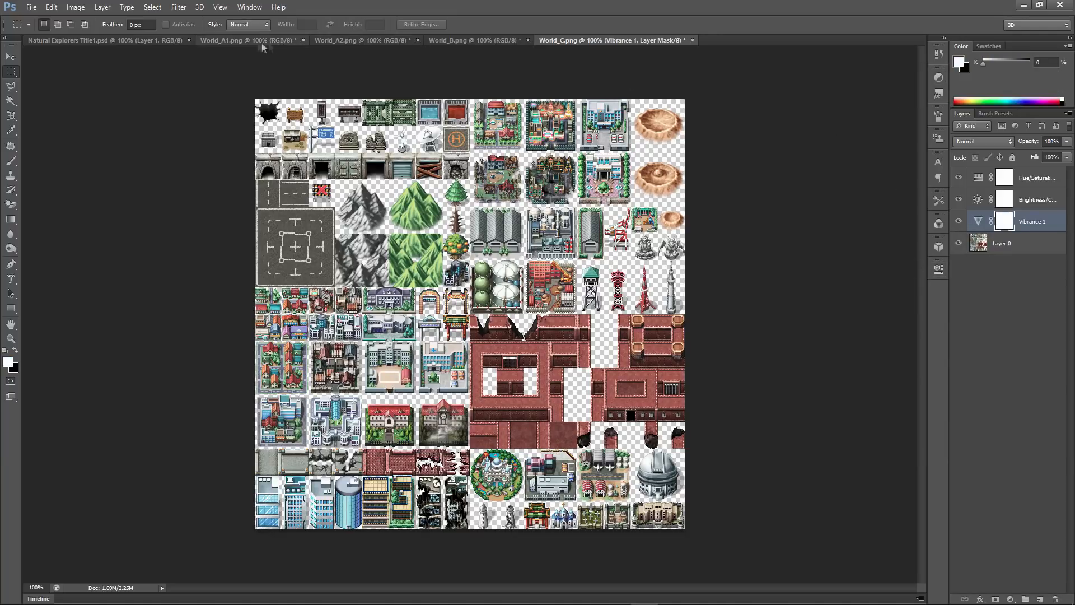
Compare the recolored World_A1, World_A2, World_B and World_C tileset images with one another.
{"action": "left_click", "coordinate": [257, 43]}
{"action": "left_click", "coordinate": [408, 42]}
{"action": "left_click", "coordinate": [446, 43]}
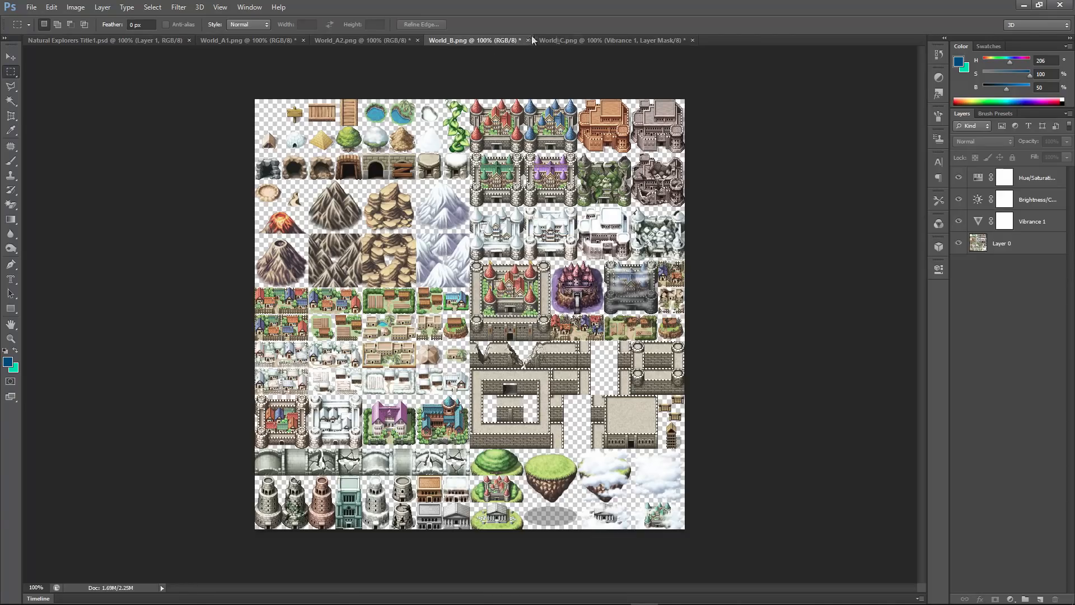
{"action": "left_click", "coordinate": [575, 36]}
{"action": "left_click", "coordinate": [482, 39]}
{"action": "left_click", "coordinate": [572, 37]}
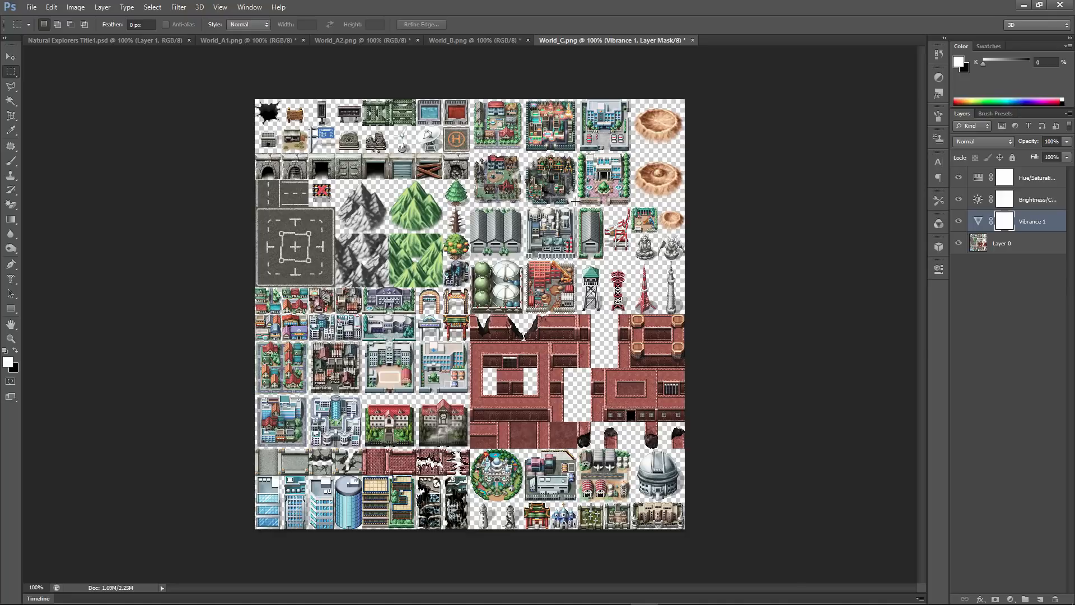
Save a copy of World_A1.png in the tilesets folder under the name World_A1_Desat.
{"action": "left_click", "coordinate": [262, 42]}
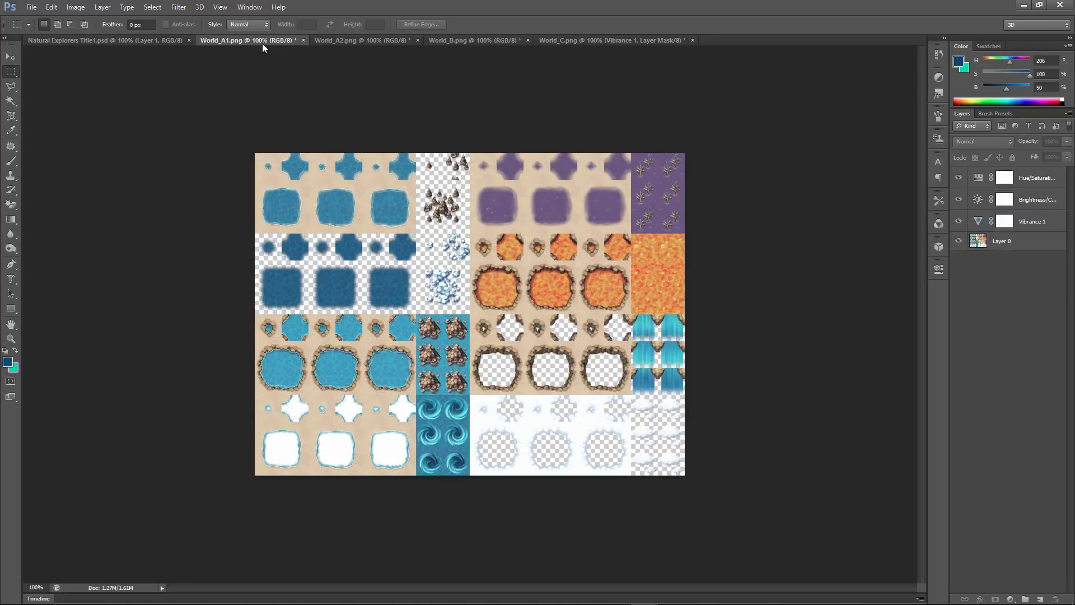
{"action": "left_click", "coordinate": [32, 6]}
{"action": "left_click", "coordinate": [84, 143]}
{"action": "left_click", "coordinate": [395, 417]}
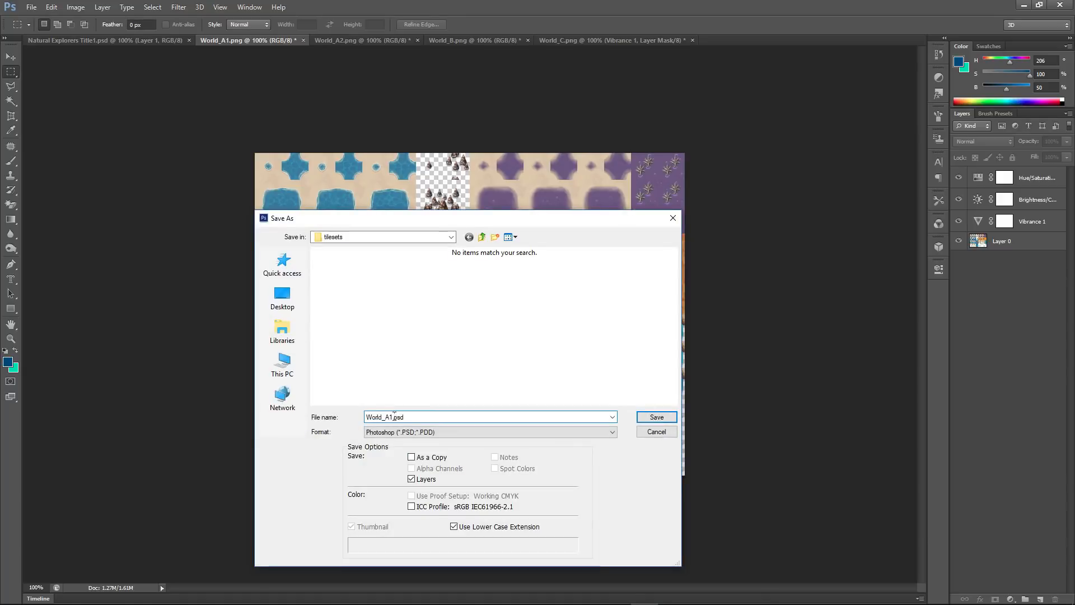
{"action": "type", "text": "_Desal"}
Save World_A2 as a PNG named World_A2_Desat in the tilesets folder with the default PNG options.
{"action": "left_click", "coordinate": [613, 434]}
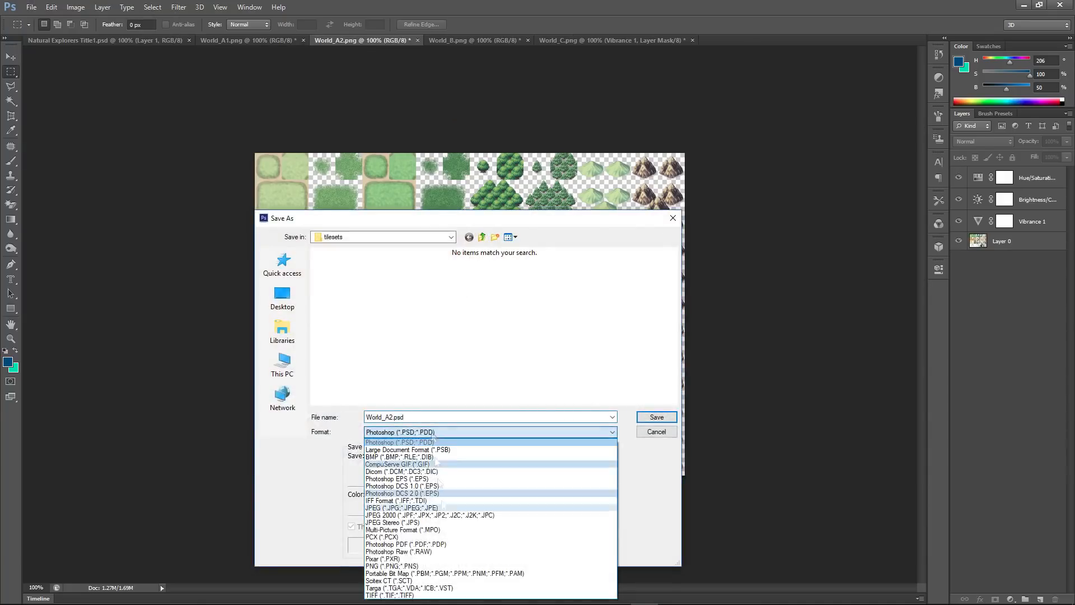
{"action": "left_click", "coordinate": [392, 566]}
{"action": "left_click", "coordinate": [411, 417]}
{"action": "type", "text": "_Desat"}
{"action": "left_click", "coordinate": [657, 420]}
{"action": "left_click", "coordinate": [576, 209]}
Save World_B as a PNG named World_B_Desat in the tilesets folder with the default PNG options.
{"action": "left_click", "coordinate": [460, 41]}
{"action": "left_click", "coordinate": [32, 9]}
{"action": "left_click", "coordinate": [46, 141]}
{"action": "left_click", "coordinate": [612, 431]}
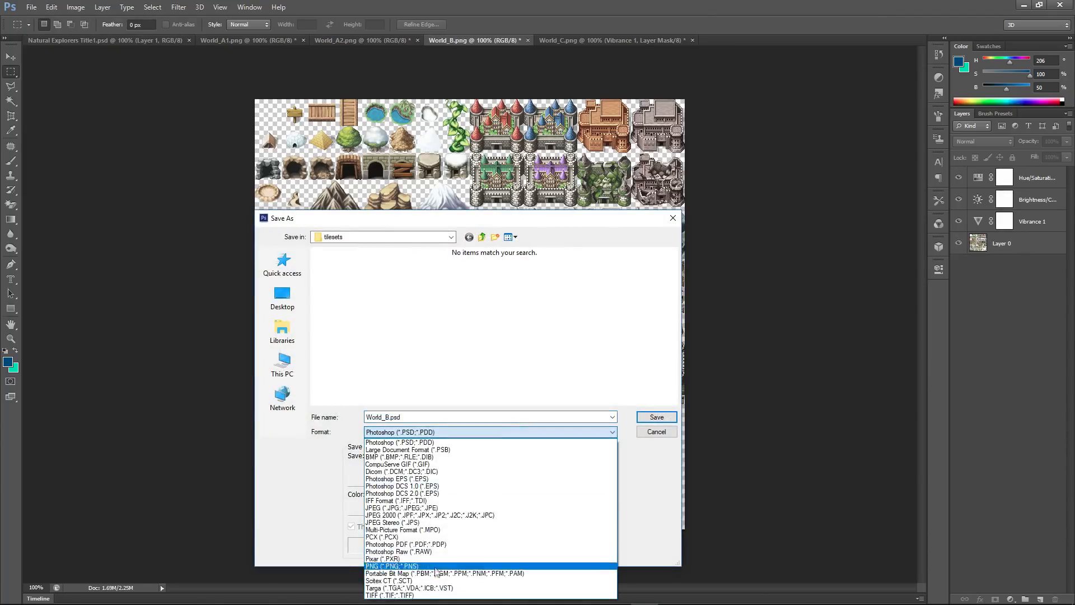
{"action": "left_click", "coordinate": [392, 577]}
{"action": "left_click", "coordinate": [392, 417]}
{"action": "type", "text": "_Desat"}
{"action": "left_click", "coordinate": [656, 418]}
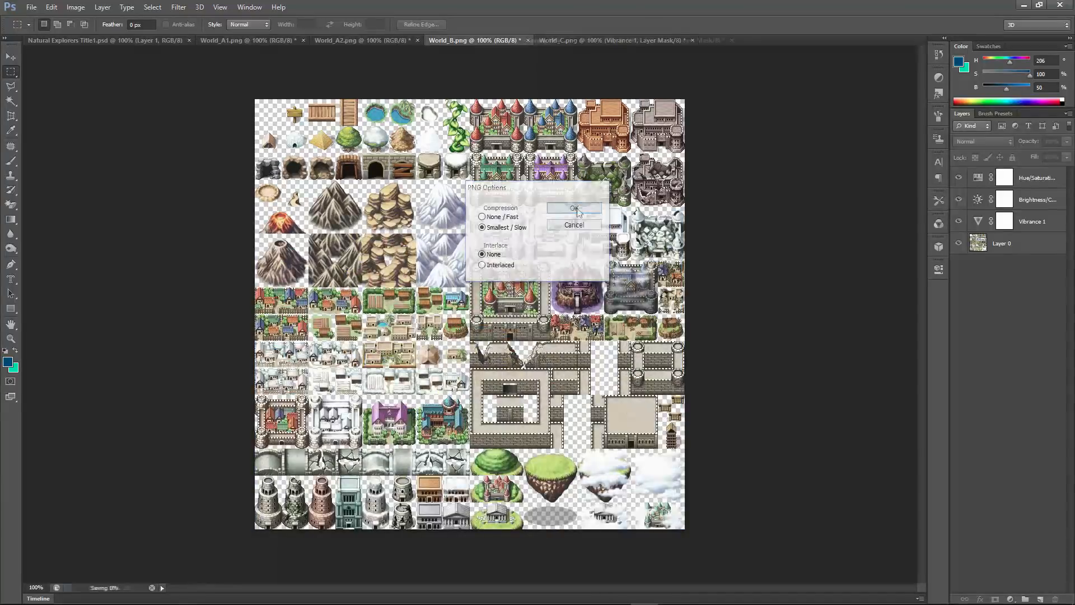
{"action": "left_click", "coordinate": [576, 209]}
Save World_C as a PNG named World_C_Desat in the tilesets folder.
{"action": "left_click", "coordinate": [612, 40]}
{"action": "left_click", "coordinate": [32, 8]}
{"action": "left_click", "coordinate": [46, 141]}
{"action": "left_click", "coordinate": [613, 432]}
{"action": "left_click", "coordinate": [392, 577]}
{"action": "left_click", "coordinate": [393, 418]}
{"action": "type", "text": "_Desat"}
{"action": "left_click", "coordinate": [657, 418]}
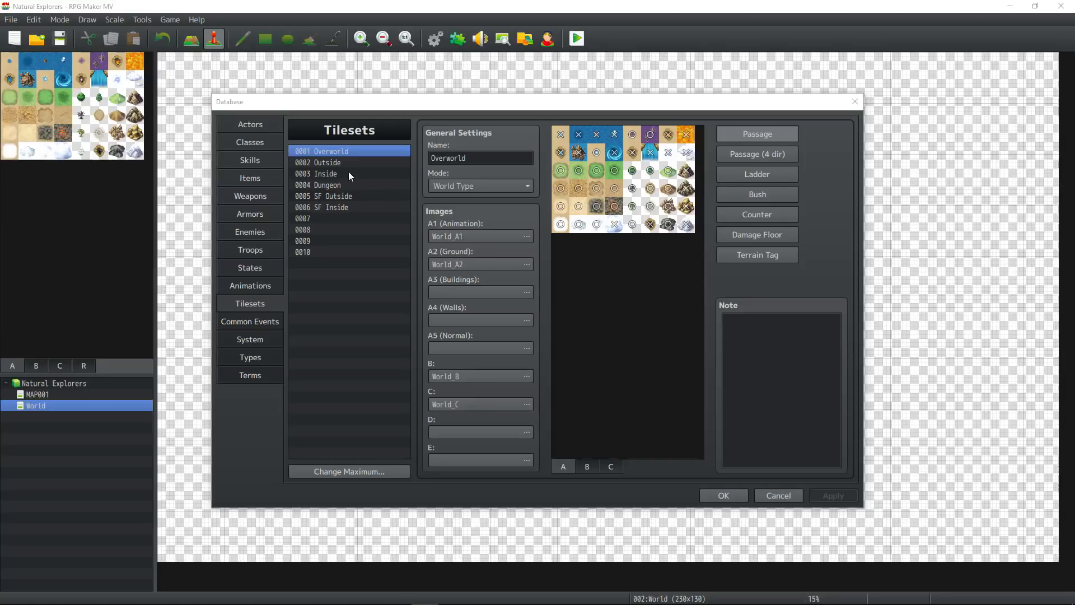
In the RPG Maker MV database, copy the Overworld tileset into slot 0007 and rename the copy Overworld_Desat.
{"action": "left_click", "coordinate": [339, 151]}
{"action": "key", "text": "ctrl+c"}
{"action": "left_click", "coordinate": [335, 218]}
{"action": "key", "text": "ctrl+v"}
{"action": "double_click", "coordinate": [481, 157]}
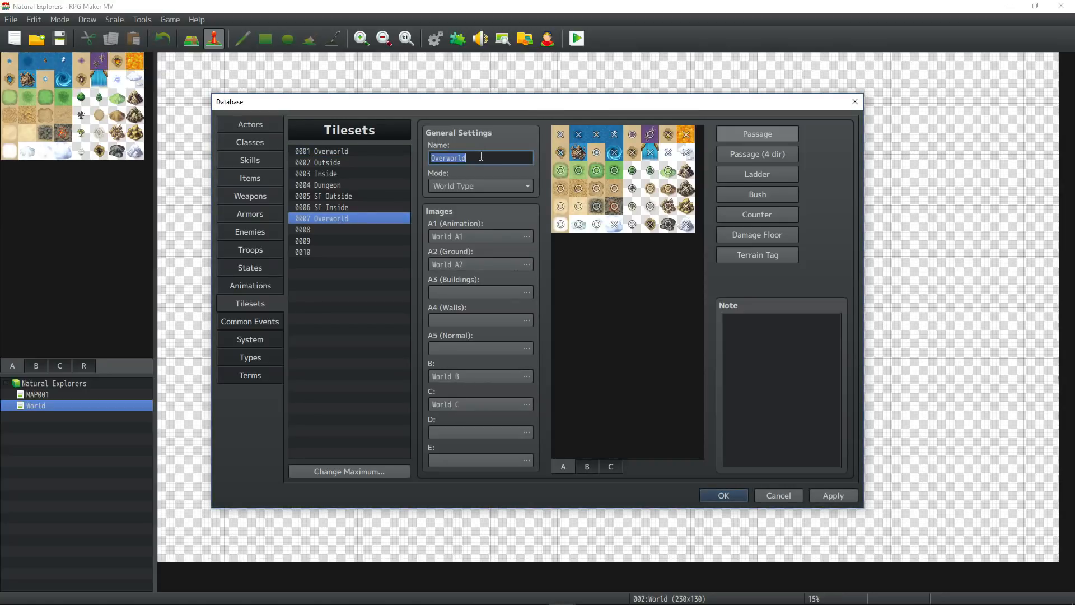
{"action": "left_click", "coordinate": [482, 157]}
Set the A1 (Animation) image of Overworld_Desat to World_A1_Desat after comparing it with World_A1.
{"action": "left_click", "coordinate": [526, 236]}
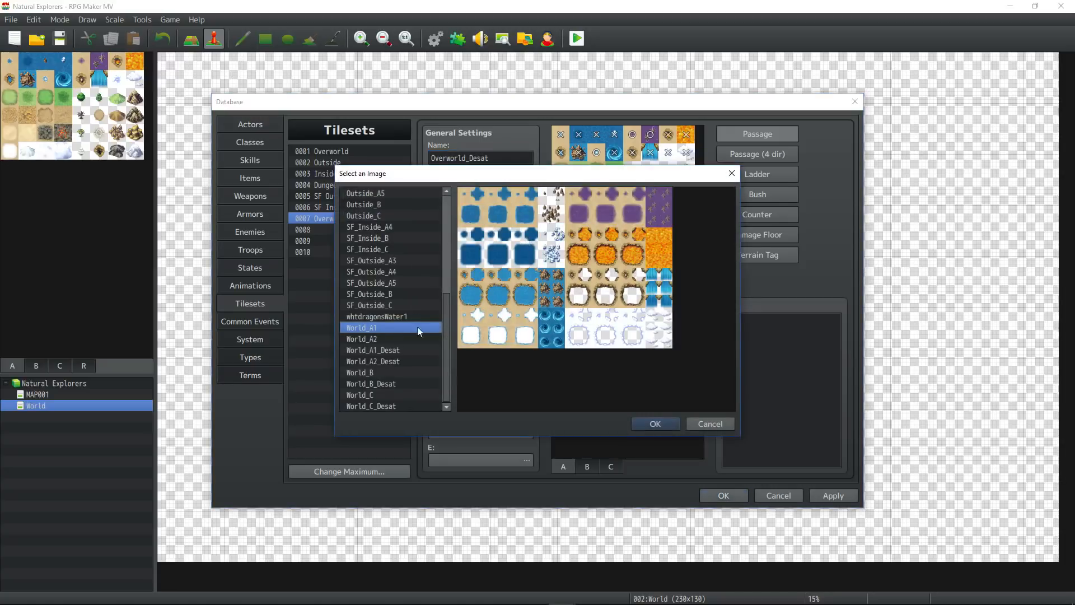
{"action": "left_click", "coordinate": [393, 351]}
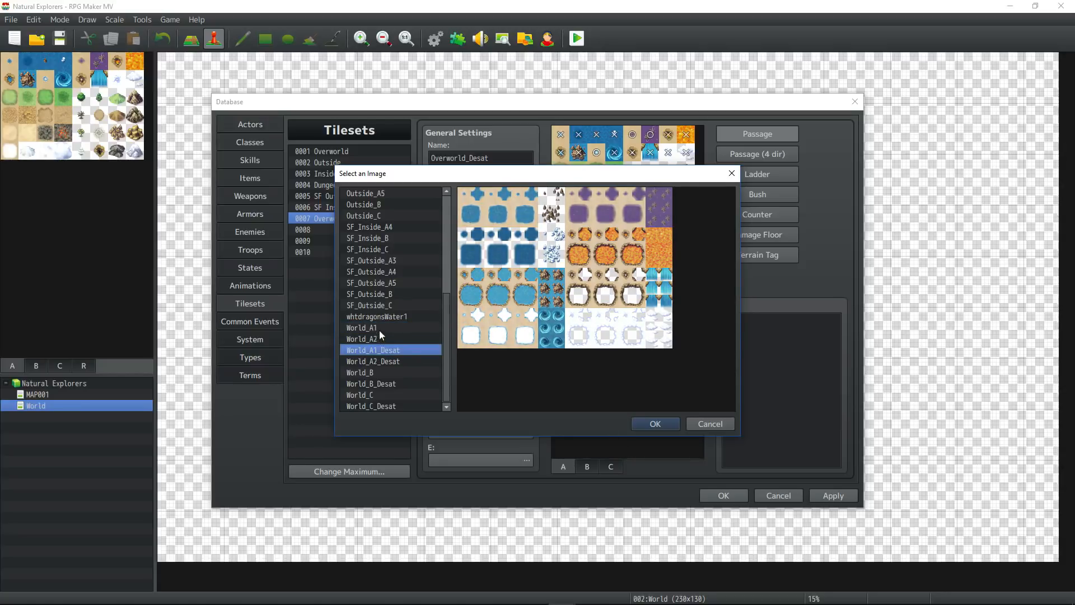
{"action": "left_click", "coordinate": [379, 331]}
{"action": "left_click", "coordinate": [382, 347]}
{"action": "left_click", "coordinate": [381, 329]}
{"action": "left_click", "coordinate": [378, 351]}
{"action": "left_click", "coordinate": [380, 328]}
{"action": "double_click", "coordinate": [378, 347]}
Set the A2, B and C images of Overworld_Desat to World_A2_Desat, World_B_Desat and World_C_Desat, and save the database changes.
{"action": "left_click", "coordinate": [525, 274]}
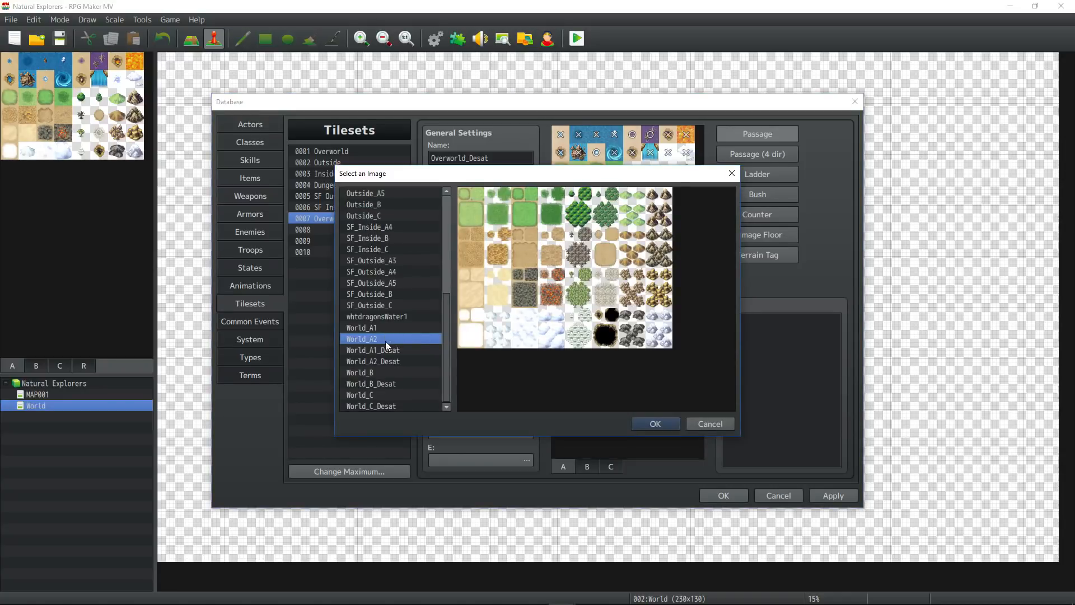
{"action": "double_click", "coordinate": [399, 361]}
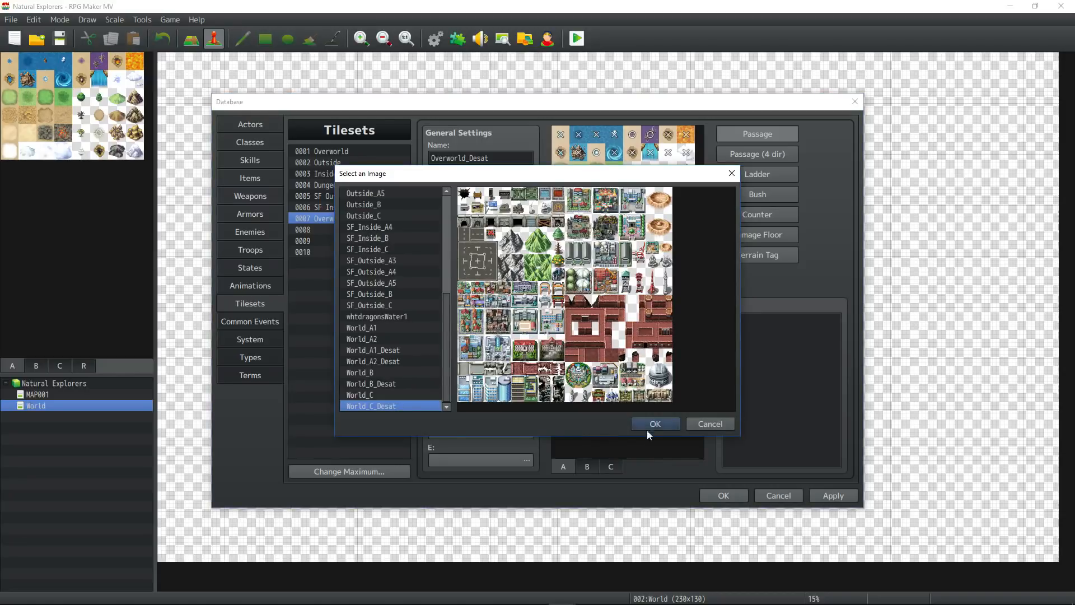
{"action": "left_click", "coordinate": [655, 423]}
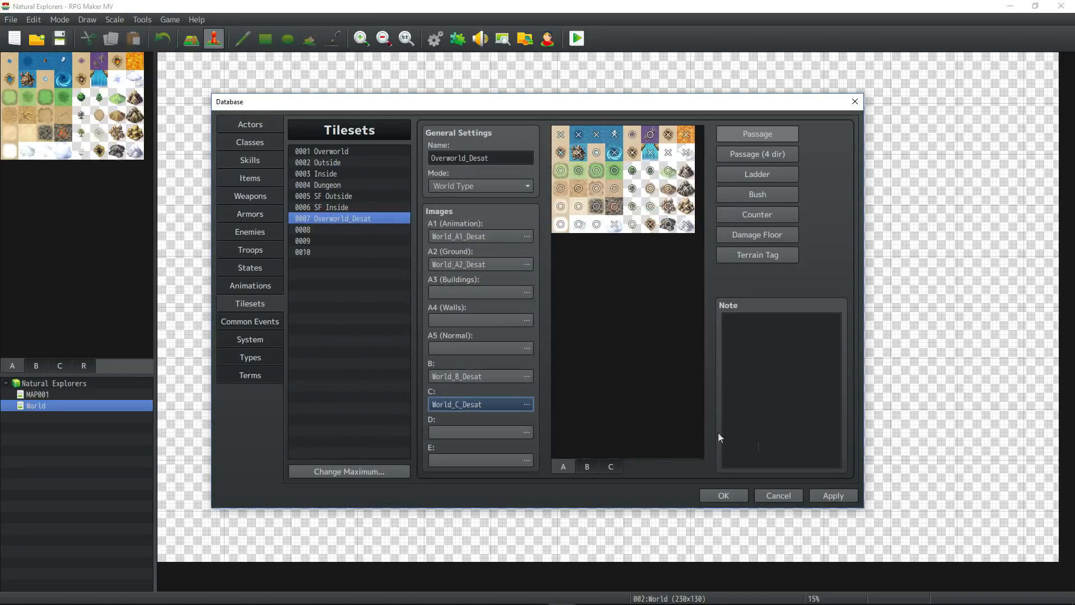
{"action": "left_click", "coordinate": [853, 495]}
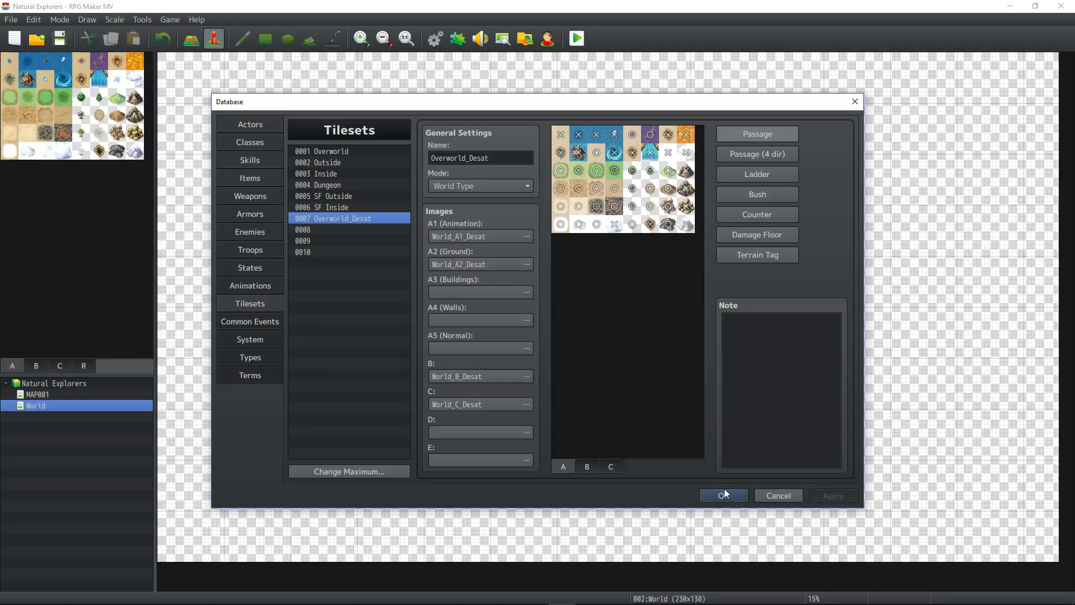
{"action": "left_click", "coordinate": [723, 495]}
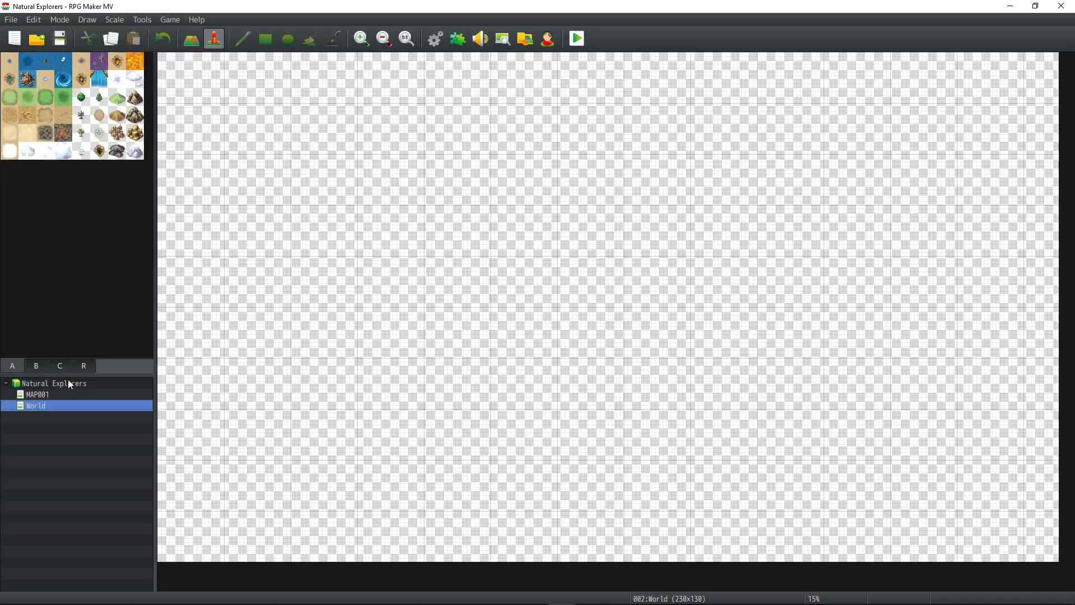
Change the World map's tileset to 0007 Overworld_Desat and look through its B and C tiles.
{"action": "left_click", "coordinate": [38, 364]}
{"action": "left_click", "coordinate": [401, 205]}
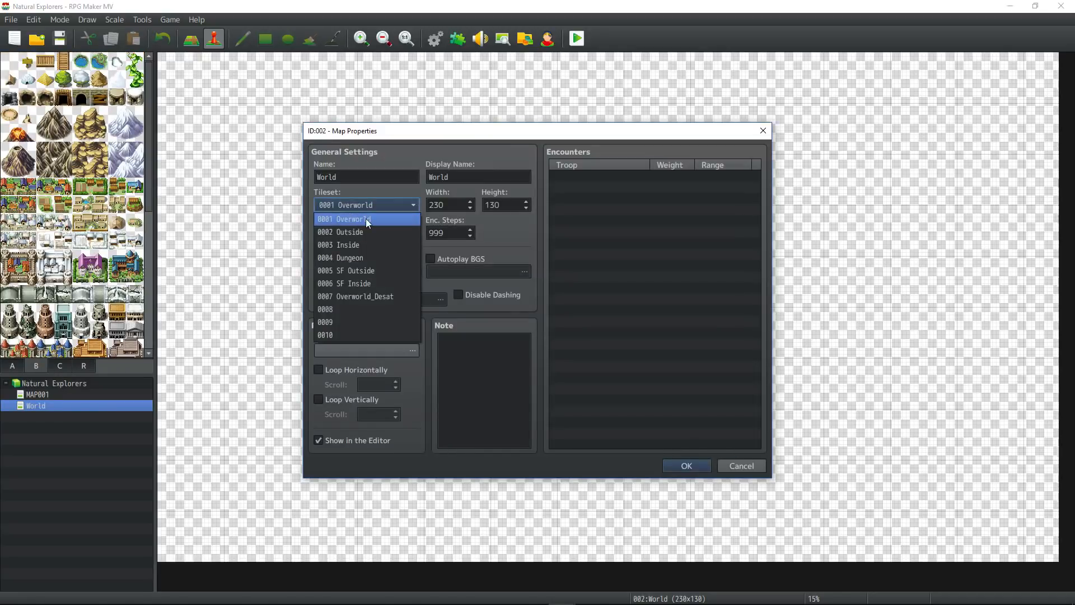
{"action": "left_click", "coordinate": [377, 298]}
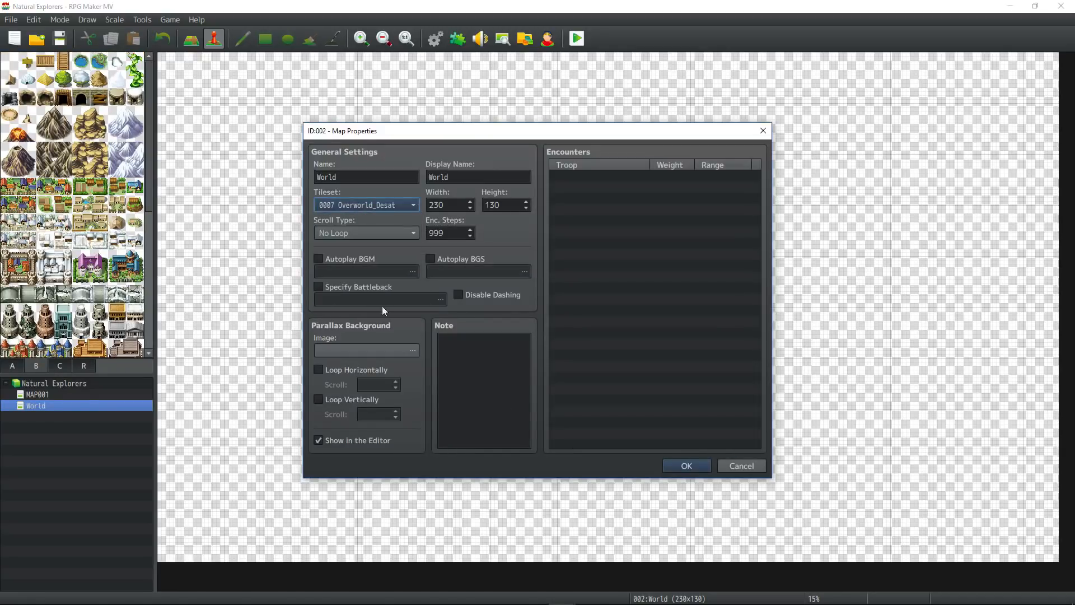
{"action": "left_click", "coordinate": [678, 467]}
{"action": "left_click_drag", "start_coordinate": [149, 182], "coordinate": [147, 334]}
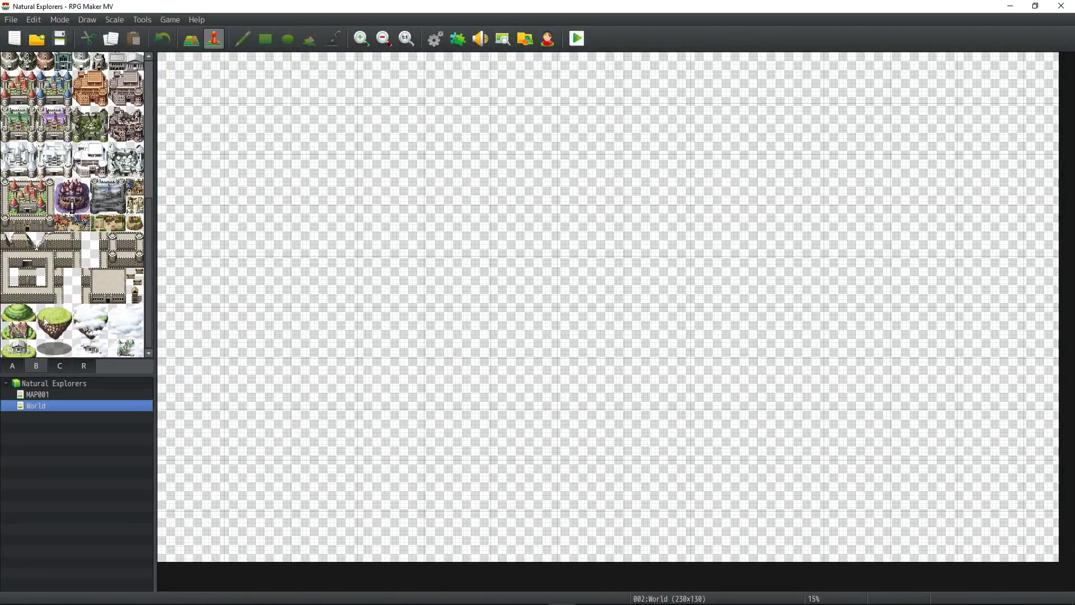
{"action": "left_click", "coordinate": [59, 367]}
{"action": "left_click", "coordinate": [84, 367]}
{"action": "left_click", "coordinate": [60, 367]}
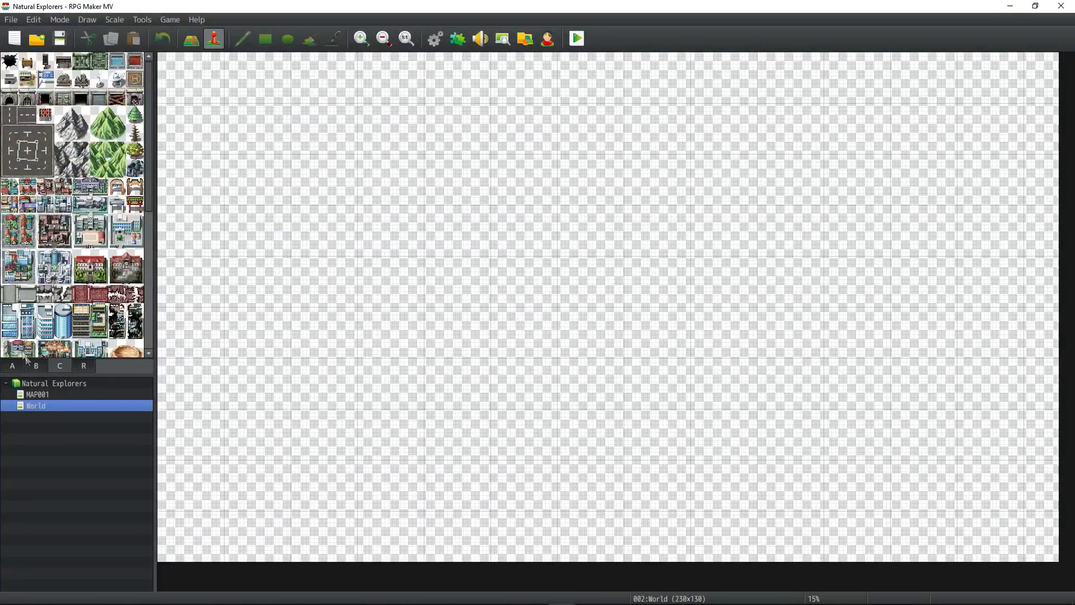
Flood-fill the entire World map with ocean water and draw a grass ellipse as an island near its centre.
{"action": "left_click", "coordinate": [13, 366]}
{"action": "left_click", "coordinate": [192, 38]}
{"action": "left_click", "coordinate": [310, 38]}
{"action": "left_click", "coordinate": [540, 326]}
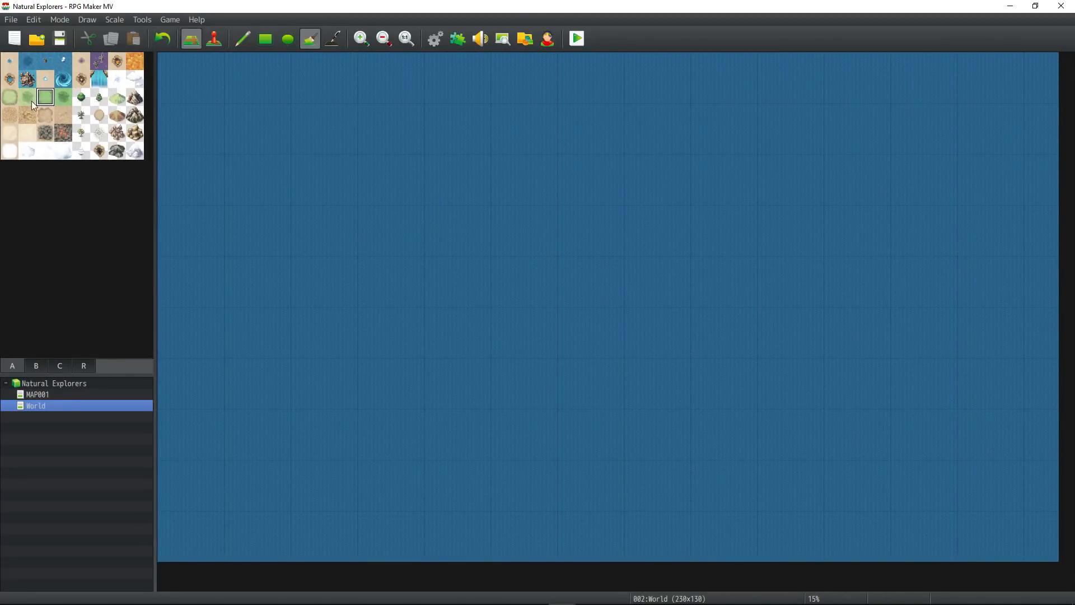
{"action": "left_click", "coordinate": [288, 38]}
{"action": "left_click_drag", "start_coordinate": [490, 243], "coordinate": [681, 360]}
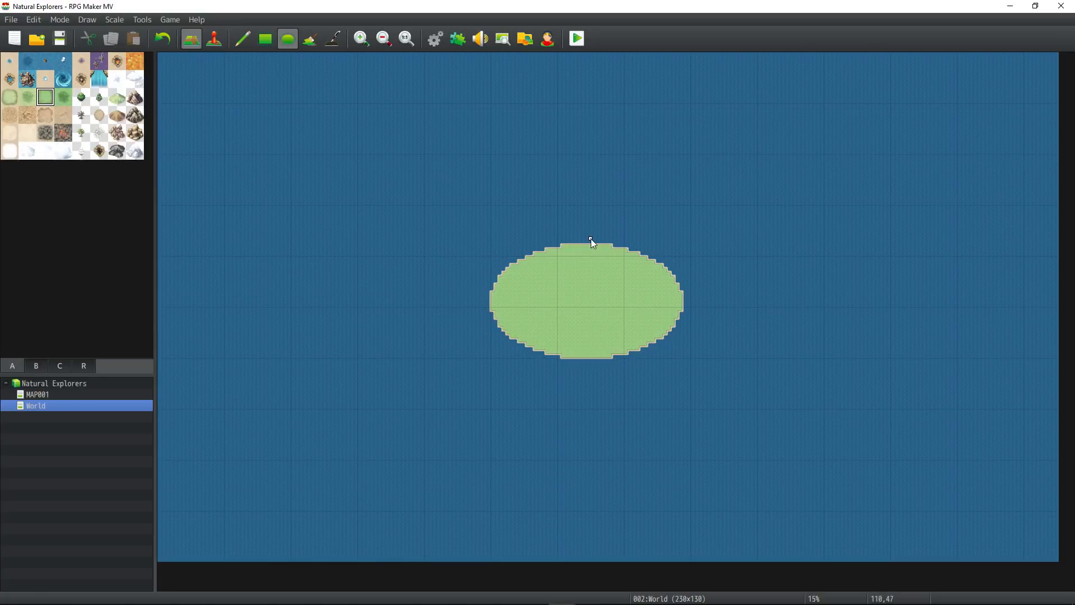
Set the player's starting position near the centre of the grass island, at tile 110,66.
{"action": "left_click", "coordinate": [214, 38]}
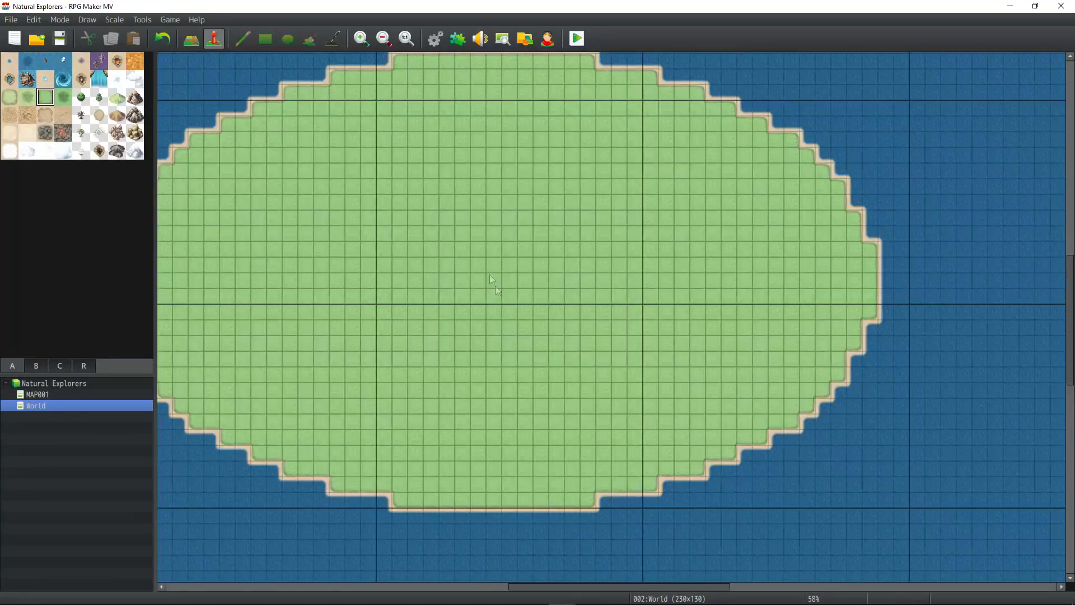
{"action": "right_click", "coordinate": [501, 302]}
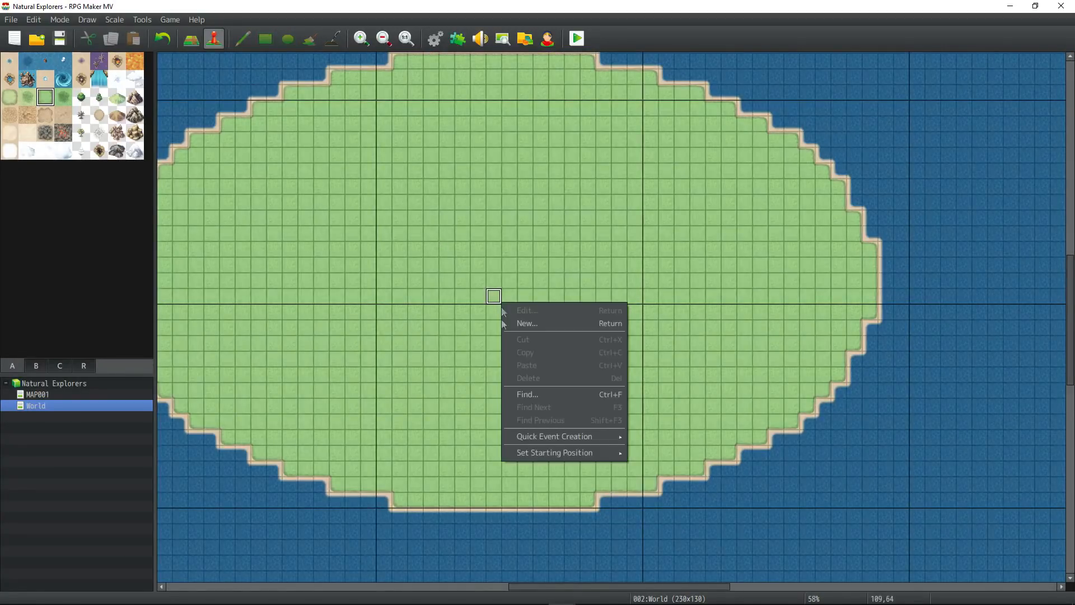
{"action": "mouse_move", "coordinate": [545, 452]}
{"action": "left_click", "coordinate": [652, 453]}
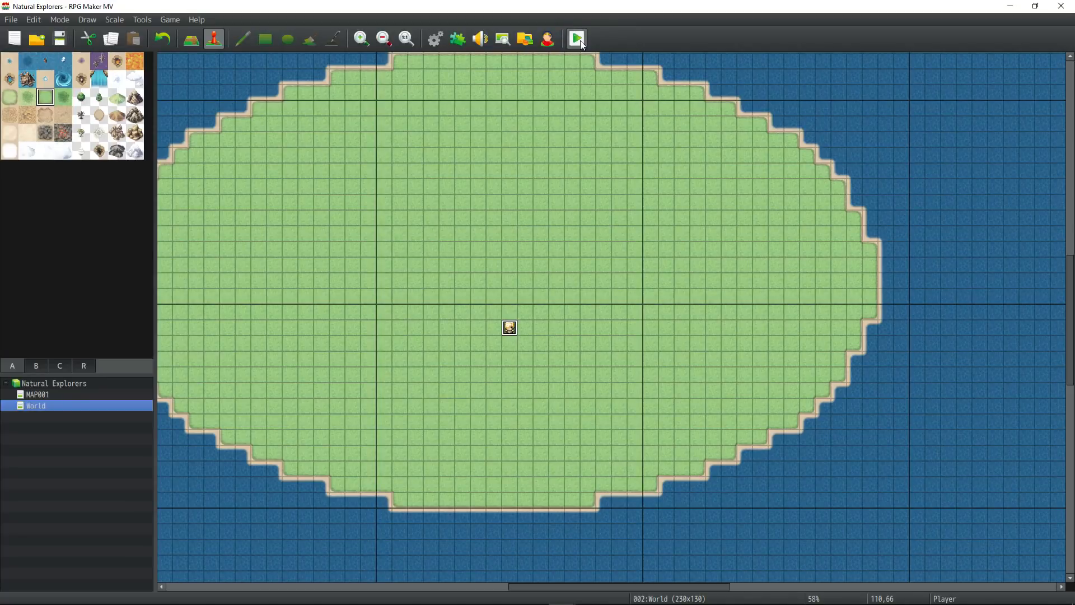
Playtest the game, walk the character around the island's shoreline to inspect the recolored tiles, and close the playtest.
{"action": "key", "text": "ctrl+r"}
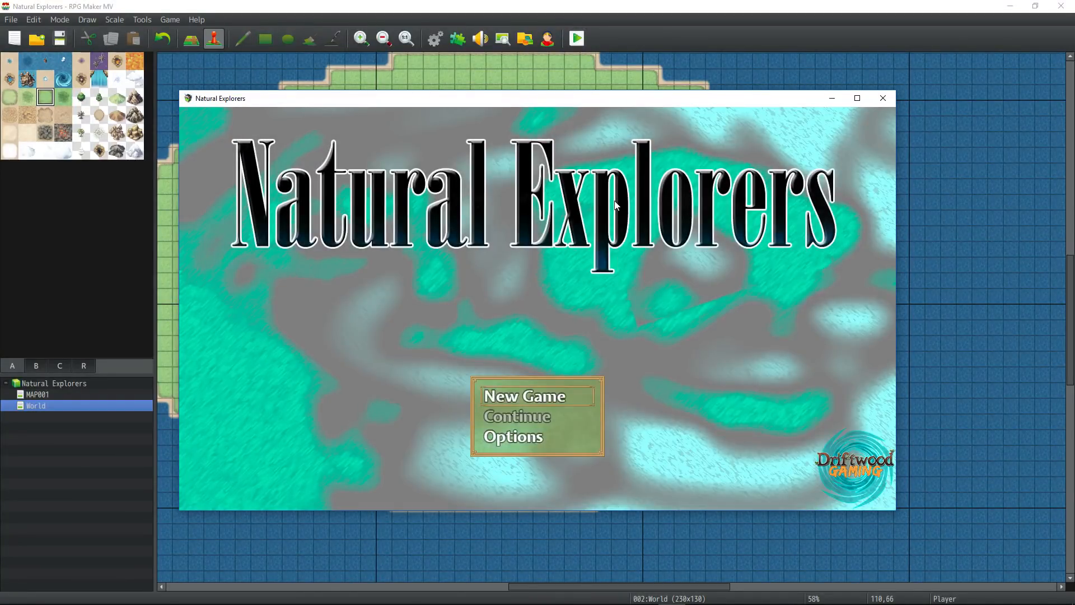
{"action": "key", "text": "Left"}
{"action": "key", "text": "Up"}
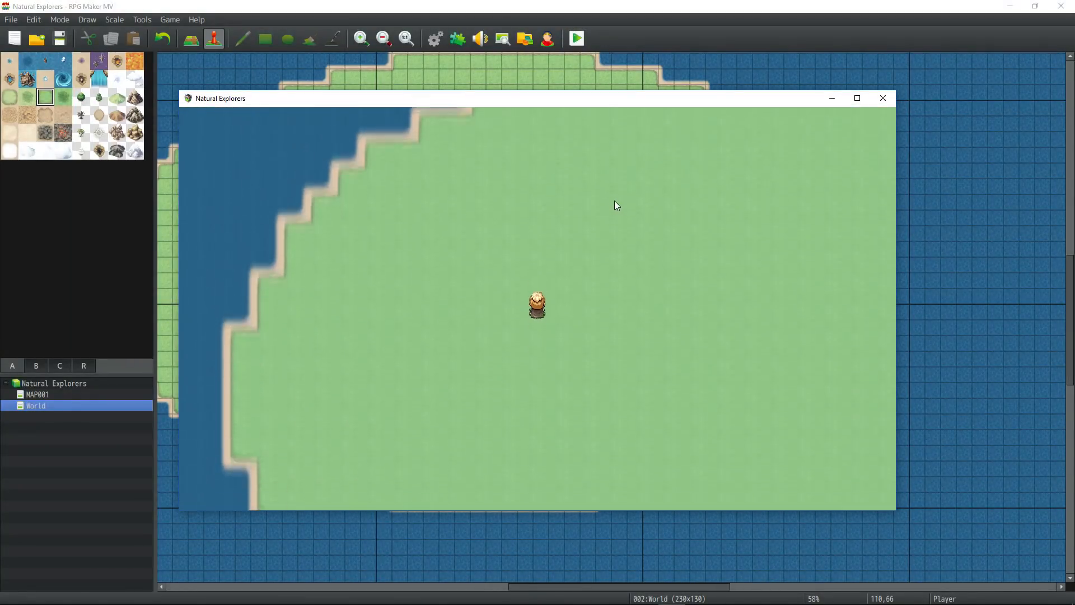
{"action": "key", "text": "Right"}
{"action": "key", "text": "Up"}
{"action": "key", "text": "Right"}
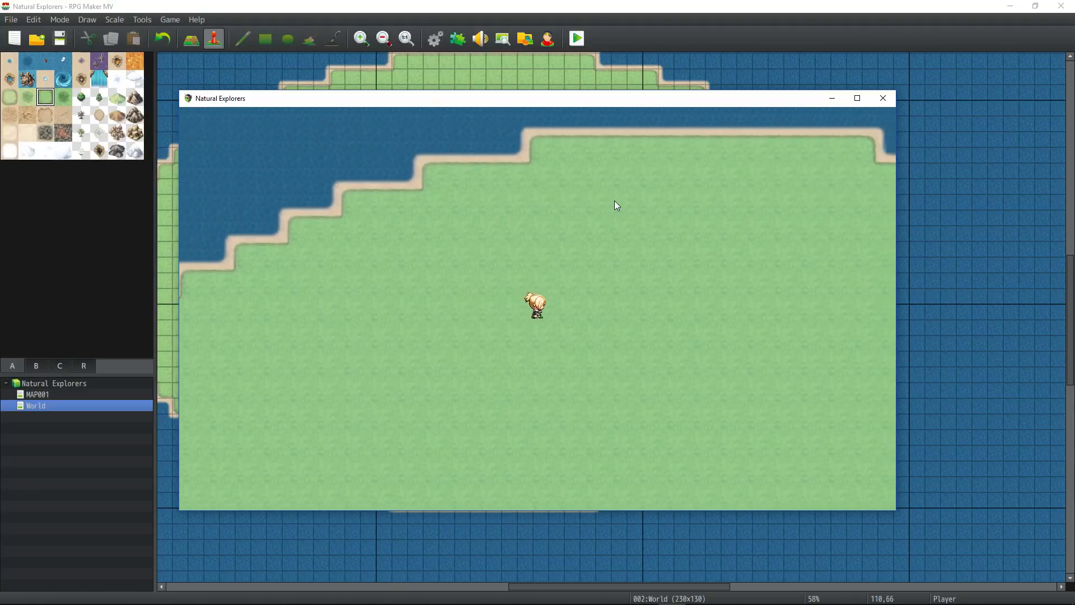
{"action": "key", "text": "Down"}
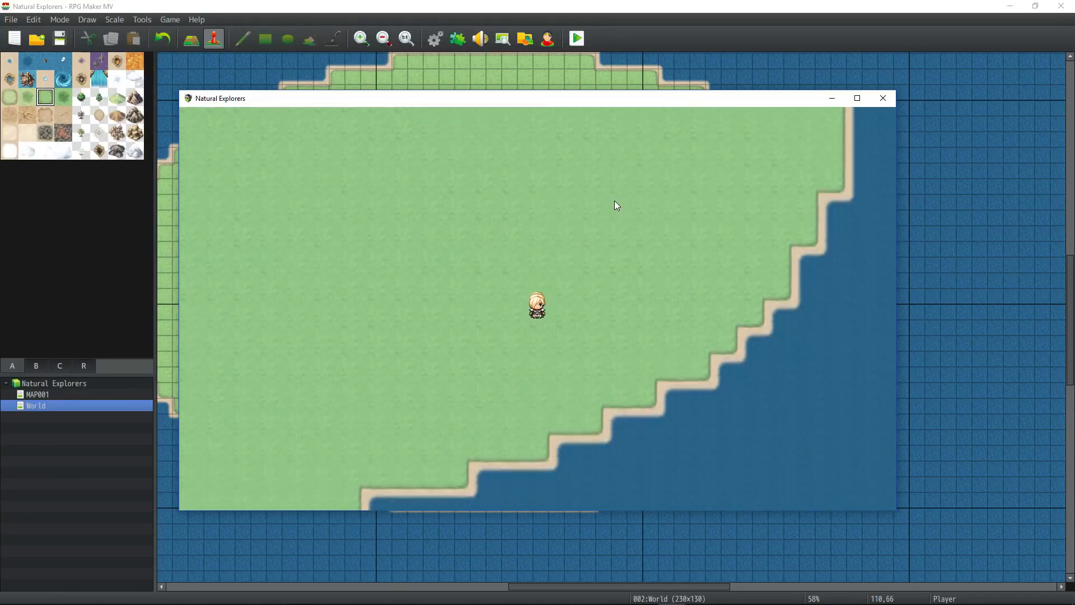
{"action": "key", "text": "Left"}
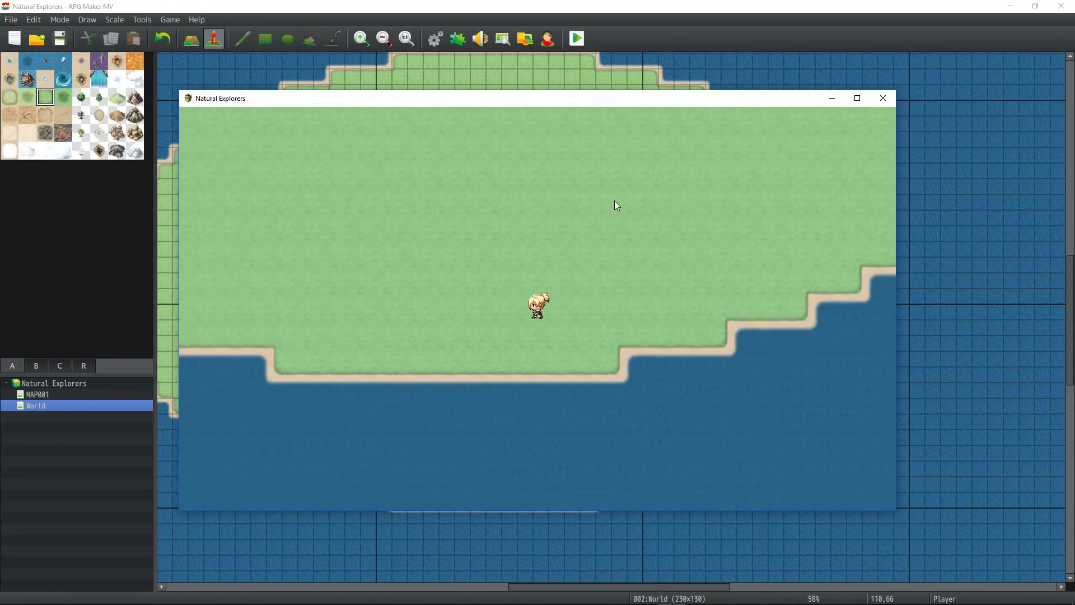
{"action": "key", "text": "Up"}
{"action": "key", "text": "Down"}
{"action": "key", "text": "Right"}
{"action": "left_click", "coordinate": [887, 104]}
Draw a grey mountain range of overlapping ellipses from the island's northern edge down to its eastern shore.
{"action": "scroll", "coordinate": [539, 215], "scroll_direction": "down", "scroll_amount": 2}
{"action": "scroll", "coordinate": [518, 215], "scroll_direction": "up", "scroll_amount": 3}
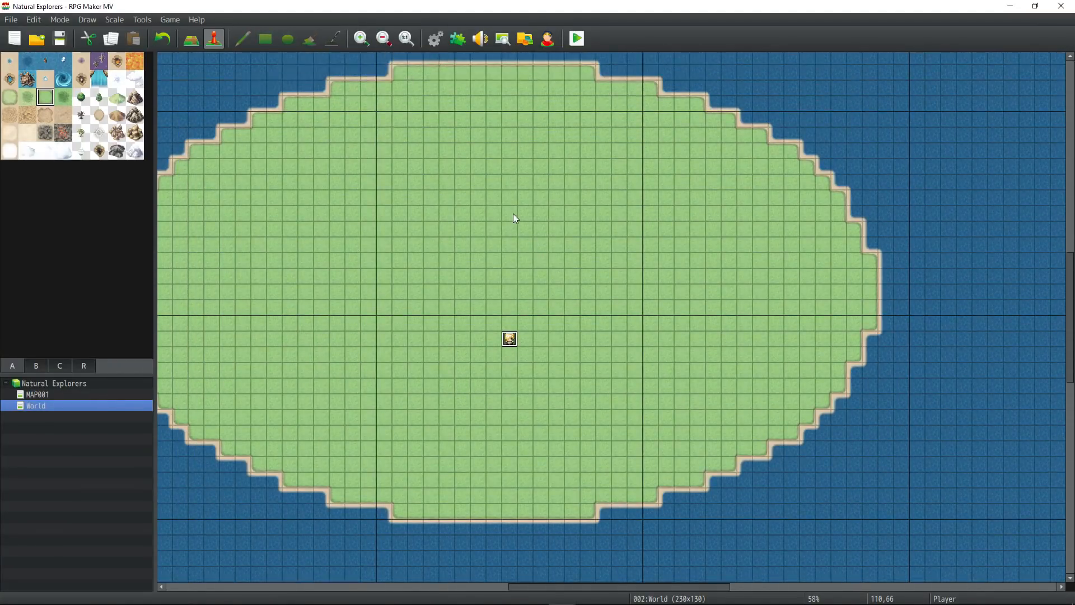
{"action": "scroll", "coordinate": [513, 213], "scroll_direction": "down", "scroll_amount": 1, "text": "ctrl"}
{"action": "left_click", "coordinate": [139, 112]}
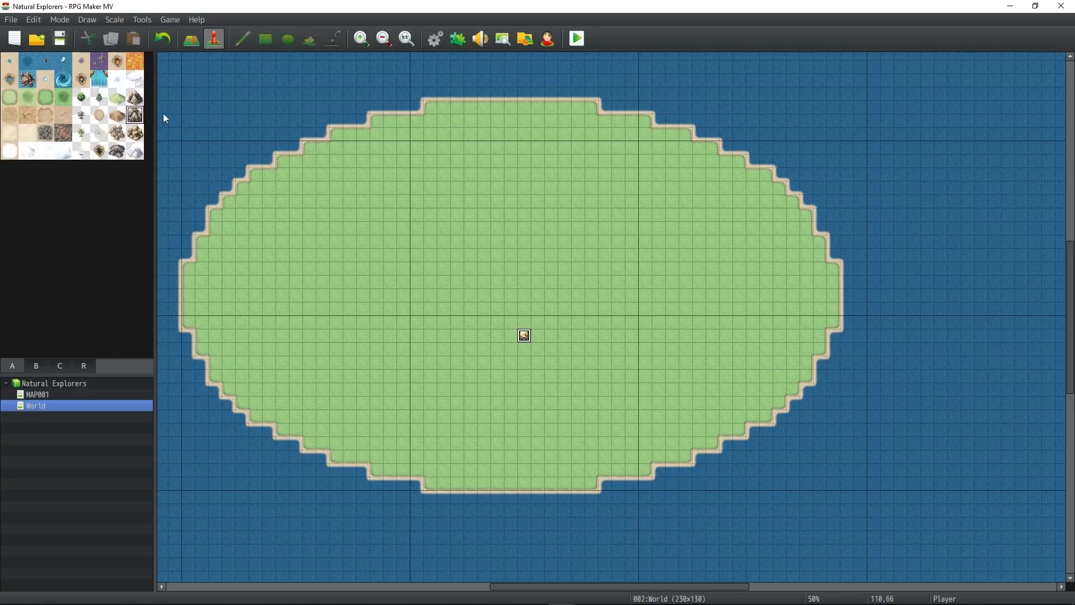
{"action": "left_click", "coordinate": [192, 38]}
{"action": "left_click_drag", "start_coordinate": [605, 175], "coordinate": [658, 215]}
{"action": "left_click_drag", "start_coordinate": [659, 216], "coordinate": [726, 230]}
{"action": "left_click_drag", "start_coordinate": [686, 188], "coordinate": [806, 297]}
{"action": "left_click_drag", "start_coordinate": [686, 231], "coordinate": [744, 263]}
{"action": "left_click_drag", "start_coordinate": [739, 296], "coordinate": [779, 324]}
{"action": "left_click_drag", "start_coordinate": [793, 310], "coordinate": [807, 336]}
{"action": "left_click_drag", "start_coordinate": [551, 175], "coordinate": [593, 202]}
{"action": "mouse_move", "coordinate": [551, 134]}
{"action": "left_mouse_down"}
{"action": "mouse_move", "coordinate": [537, 189]}
{"action": "mouse_move", "coordinate": [592, 199]}
{"action": "left_mouse_up"}
{"action": "left_click", "coordinate": [134, 98]}
{"action": "left_click_drag", "start_coordinate": [551, 135], "coordinate": [616, 134]}
{"action": "key", "text": "ctrl+z"}
Draw a broken chain of brown hills with ellipses along the southwestern side of the grey mountain range.
{"action": "left_click", "coordinate": [117, 114]}
{"action": "mouse_move", "coordinate": [403, 216]}
{"action": "left_mouse_down"}
{"action": "mouse_move", "coordinate": [430, 243]}
{"action": "mouse_move", "coordinate": [498, 256]}
{"action": "left_mouse_up"}
{"action": "left_click_drag", "start_coordinate": [511, 256], "coordinate": [645, 310]}
{"action": "left_click_drag", "start_coordinate": [672, 310], "coordinate": [726, 350]}
{"action": "left_click_drag", "start_coordinate": [524, 229], "coordinate": [578, 256]}
{"action": "left_click_drag", "start_coordinate": [618, 256], "coordinate": [686, 296]}
{"action": "left_click", "coordinate": [99, 114]}
{"action": "left_click", "coordinate": [11, 98]}
{"action": "mouse_move", "coordinate": [457, 254]}
{"action": "left_mouse_down"}
{"action": "mouse_move", "coordinate": [538, 278]}
{"action": "mouse_move", "coordinate": [539, 293]}
{"action": "mouse_move", "coordinate": [605, 319]}
{"action": "left_mouse_up"}
{"action": "key", "text": "ctrl+z"}
{"action": "left_click", "coordinate": [27, 98]}
{"action": "key", "text": "ctrl+z"}
Cover the island's centre and southwest with a large irregular area of dark grass, built from overlapping ellipses.
{"action": "left_click", "coordinate": [63, 97]}
{"action": "left_click_drag", "start_coordinate": [618, 295], "coordinate": [658, 332]}
{"action": "mouse_move", "coordinate": [671, 341]}
{"action": "left_mouse_down"}
{"action": "mouse_move", "coordinate": [697, 369]}
{"action": "mouse_move", "coordinate": [683, 374]}
{"action": "left_mouse_up"}
{"action": "left_click_drag", "start_coordinate": [644, 307], "coordinate": [504, 255]}
{"action": "left_click_drag", "start_coordinate": [393, 230], "coordinate": [441, 266]}
{"action": "left_click_drag", "start_coordinate": [393, 191], "coordinate": [455, 247]}
{"action": "mouse_move", "coordinate": [311, 218]}
{"action": "left_mouse_down"}
{"action": "mouse_move", "coordinate": [396, 262]}
{"action": "mouse_move", "coordinate": [521, 362]}
{"action": "left_mouse_up"}
{"action": "left_click_drag", "start_coordinate": [411, 277], "coordinate": [563, 401]}
{"action": "left_click_drag", "start_coordinate": [498, 318], "coordinate": [638, 428]}
{"action": "left_click_drag", "start_coordinate": [364, 329], "coordinate": [518, 443]}
{"action": "left_click_drag", "start_coordinate": [308, 281], "coordinate": [258, 388]}
{"action": "left_click_drag", "start_coordinate": [331, 361], "coordinate": [484, 455]}
{"action": "left_click_drag", "start_coordinate": [497, 415], "coordinate": [592, 482]}
{"action": "left_click_drag", "start_coordinate": [618, 442], "coordinate": [605, 429]}
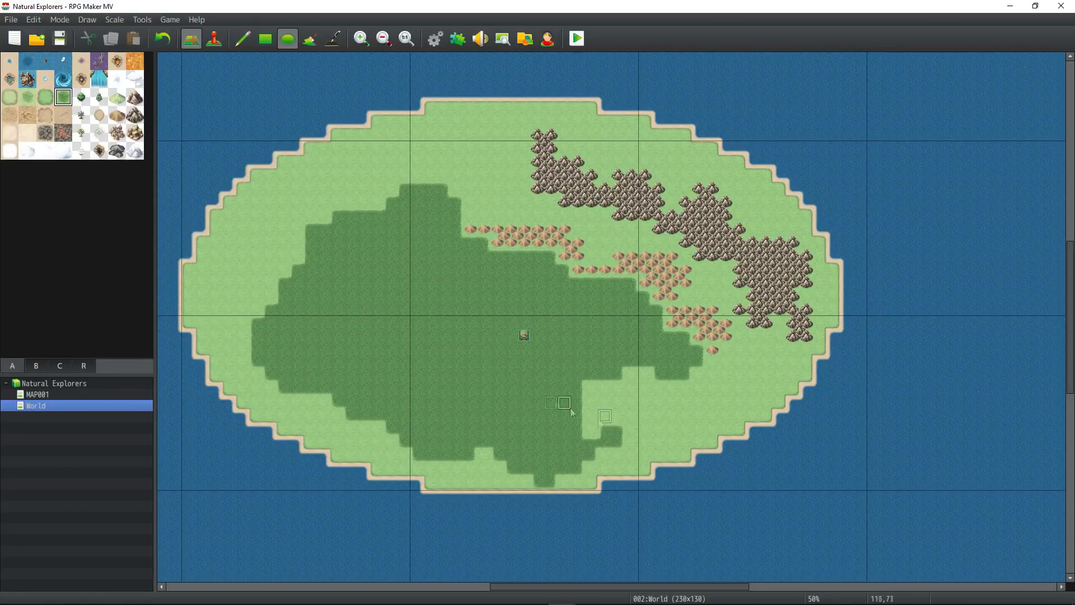
{"action": "left_click_drag", "start_coordinate": [592, 389], "coordinate": [655, 429]}
{"action": "left_click", "coordinate": [594, 429]}
Draw a diagonal band of forest along the dark grass's northwestern edge, plus a pine patch near the western shore.
{"action": "left_click", "coordinate": [81, 98]}
{"action": "left_click_drag", "start_coordinate": [322, 200], "coordinate": [364, 233]}
{"action": "left_click_drag", "start_coordinate": [210, 275], "coordinate": [248, 315]}
{"action": "left_click_drag", "start_coordinate": [350, 202], "coordinate": [383, 230]}
{"action": "left_click_drag", "start_coordinate": [402, 204], "coordinate": [472, 162]}
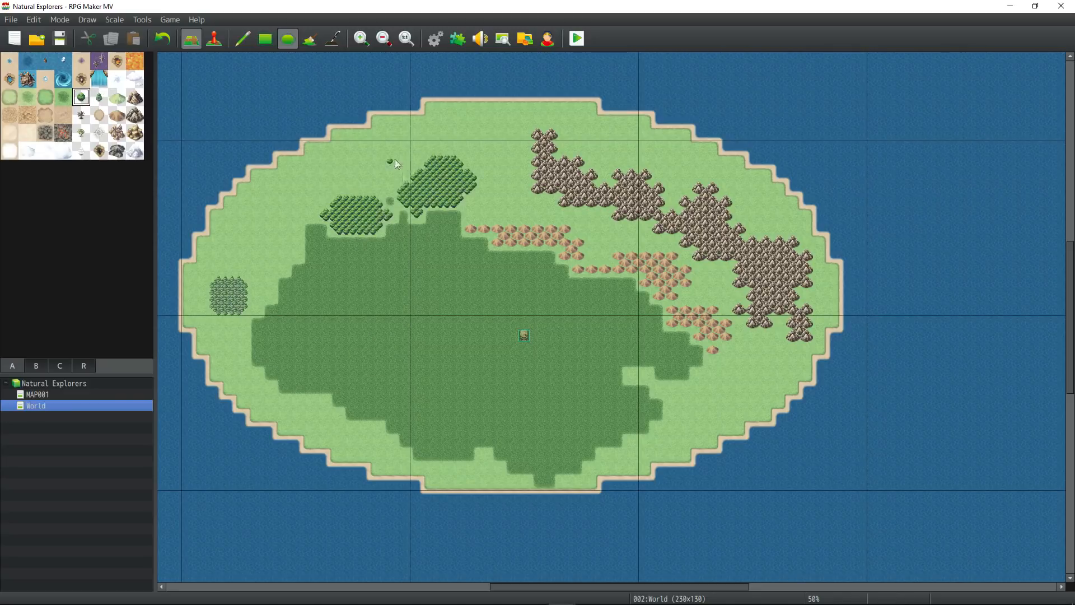
{"action": "left_click_drag", "start_coordinate": [390, 162], "coordinate": [419, 216]}
{"action": "left_click_drag", "start_coordinate": [443, 150], "coordinate": [469, 175]}
{"action": "left_click_drag", "start_coordinate": [457, 123], "coordinate": [485, 161]}
{"action": "left_click_drag", "start_coordinate": [297, 228], "coordinate": [338, 259]}
Draw a large forest of overlapping ellipses in the island's southeast, reaching up to the brown hills.
{"action": "mouse_move", "coordinate": [551, 390]}
{"action": "left_mouse_down"}
{"action": "mouse_move", "coordinate": [592, 436]}
{"action": "mouse_move", "coordinate": [672, 457]}
{"action": "left_mouse_up"}
{"action": "left_click_drag", "start_coordinate": [618, 376], "coordinate": [685, 416]}
{"action": "left_click_drag", "start_coordinate": [659, 349], "coordinate": [711, 388]}
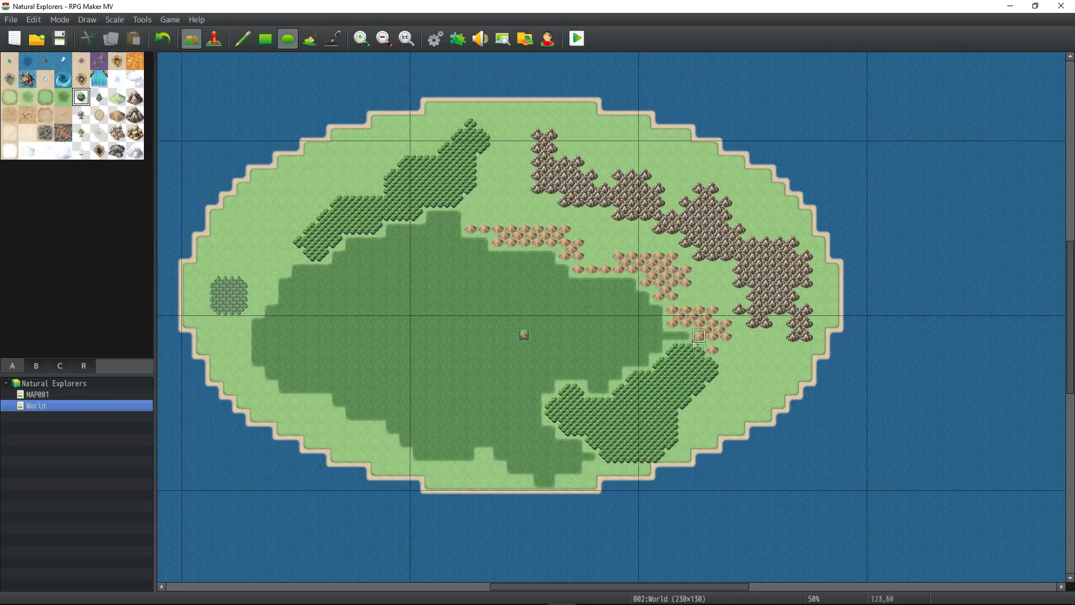
{"action": "left_click_drag", "start_coordinate": [699, 337], "coordinate": [765, 388]}
{"action": "left_click_drag", "start_coordinate": [753, 364], "coordinate": [712, 402]}
Extend the western pine patch north and south, and add two single pines below it.
{"action": "left_click", "coordinate": [99, 98]}
{"action": "left_click_drag", "start_coordinate": [229, 217], "coordinate": [255, 252]}
{"action": "mouse_move", "coordinate": [242, 243]}
{"action": "left_mouse_down"}
{"action": "mouse_move", "coordinate": [231, 280]}
{"action": "mouse_move", "coordinate": [255, 246]}
{"action": "left_mouse_up"}
{"action": "left_click", "coordinate": [215, 349]}
{"action": "left_click_drag", "start_coordinate": [229, 323], "coordinate": [228, 337]}
{"action": "left_click", "coordinate": [229, 375]}
Scatter small clusters and single forest trees near the northern tip and around the southeastern forest.
{"action": "left_click", "coordinate": [84, 99]}
{"action": "left_click", "coordinate": [484, 121]}
{"action": "left_click", "coordinate": [510, 121]}
{"action": "left_click_drag", "start_coordinate": [523, 135], "coordinate": [511, 121]}
{"action": "left_click", "coordinate": [551, 121]}
{"action": "left_click", "coordinate": [699, 416]}
{"action": "left_click", "coordinate": [793, 349]}
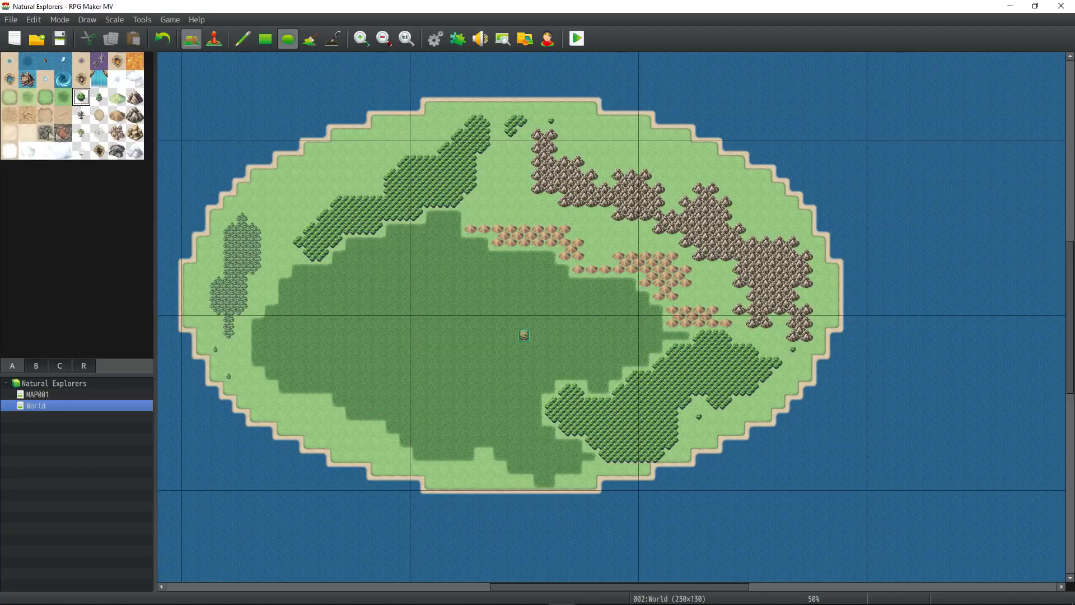
Look through the overworld B tiles for towns, castles and landmarks that suit the island.
{"action": "left_click", "coordinate": [36, 366]}
{"action": "scroll", "coordinate": [75, 207], "scroll_direction": "down", "scroll_amount": 5}
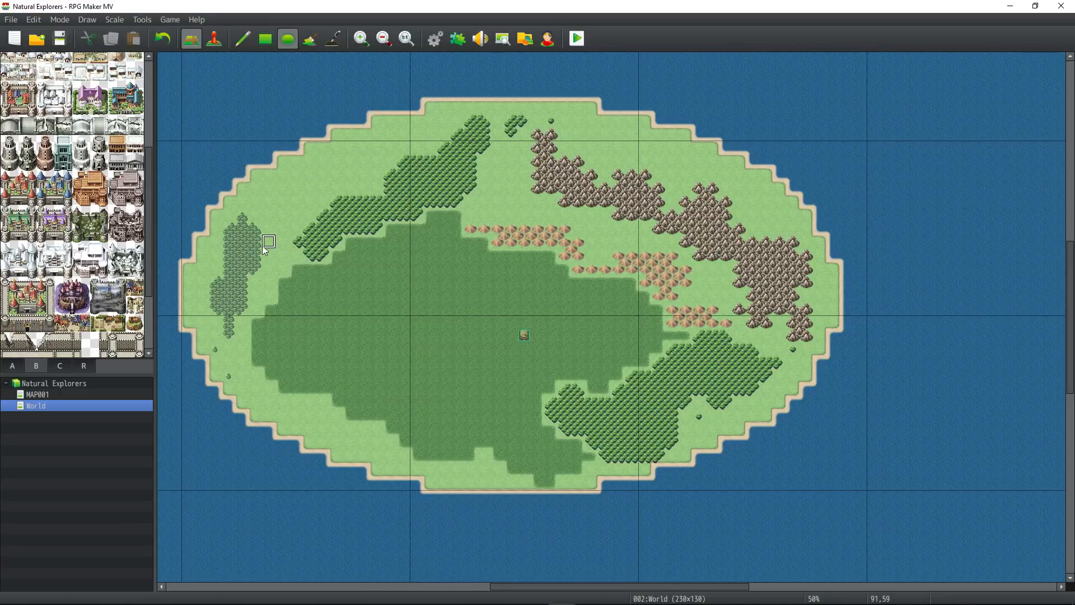
{"action": "left_click_drag", "start_coordinate": [149, 156], "coordinate": [153, 226]}
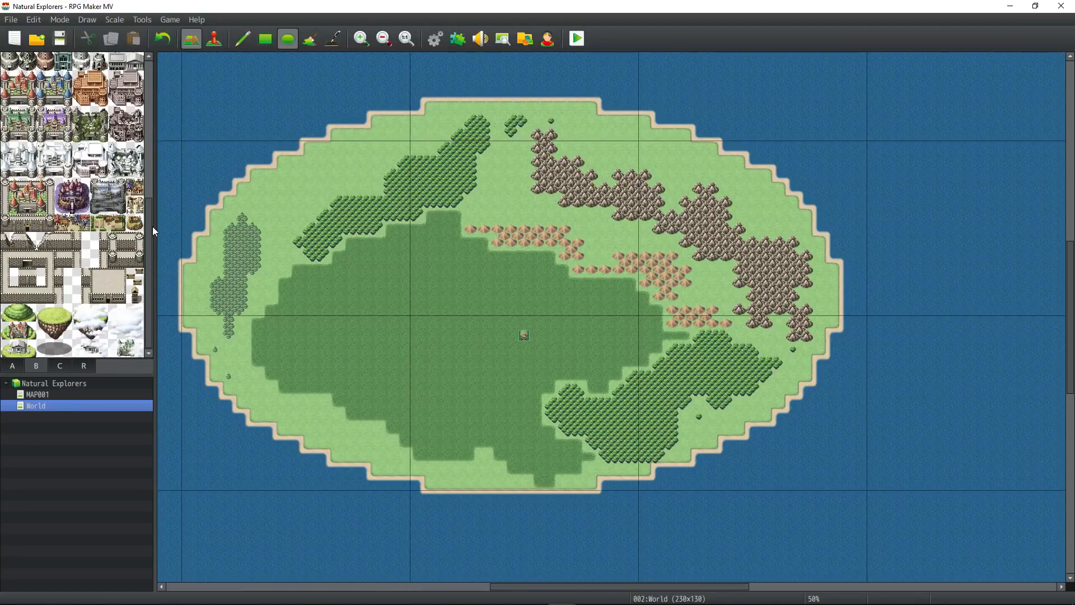
{"action": "left_click", "coordinate": [45, 205]}
{"action": "scroll", "coordinate": [80, 147], "scroll_direction": "up", "scroll_amount": 10}
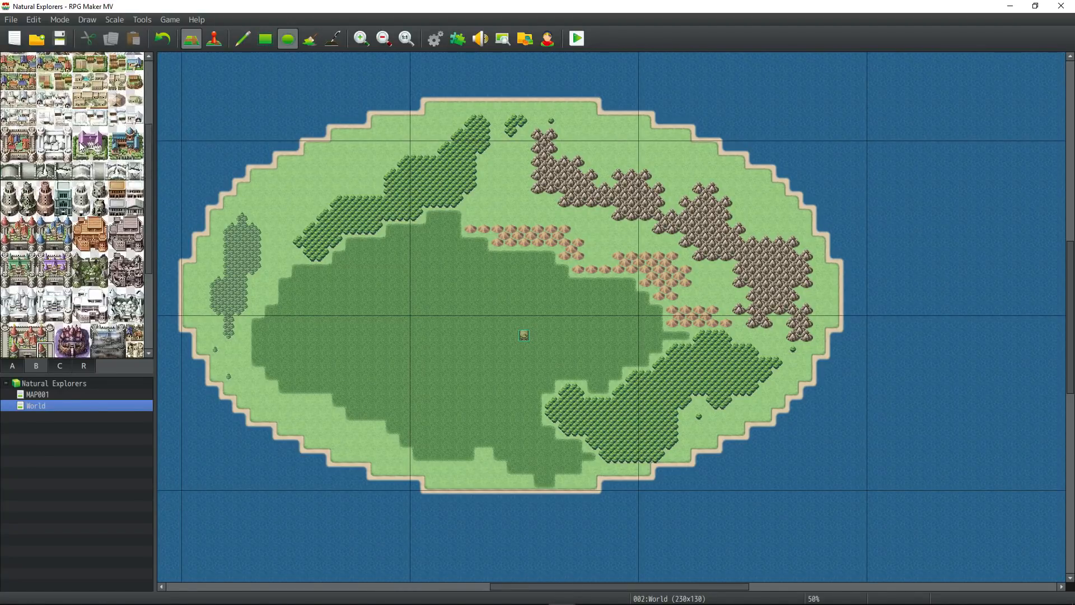
{"action": "scroll", "coordinate": [80, 147], "scroll_direction": "up", "scroll_amount": 2}
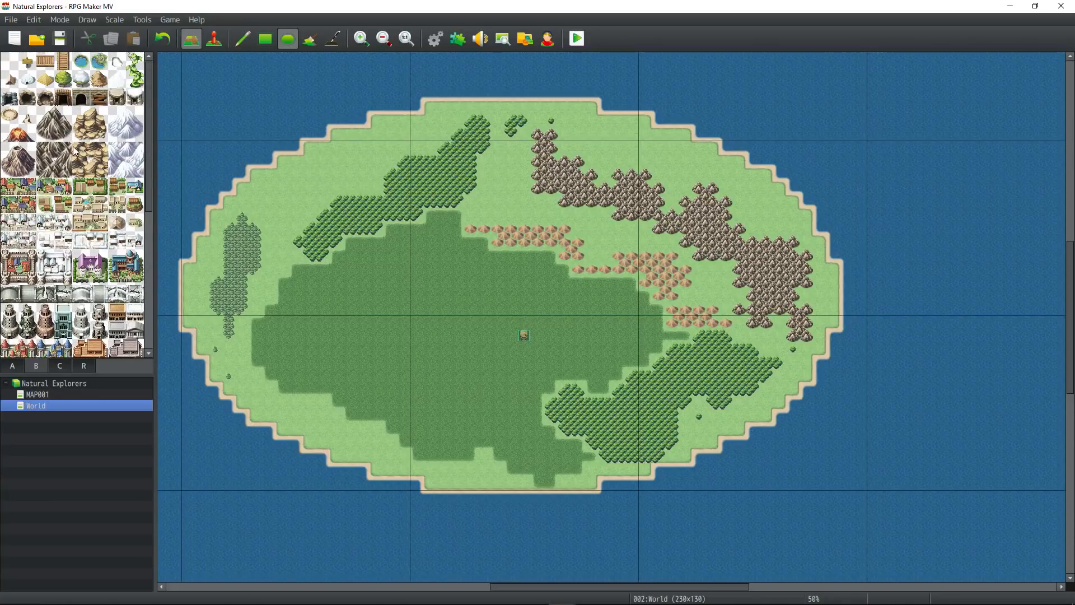
{"action": "left_click", "coordinate": [134, 204]}
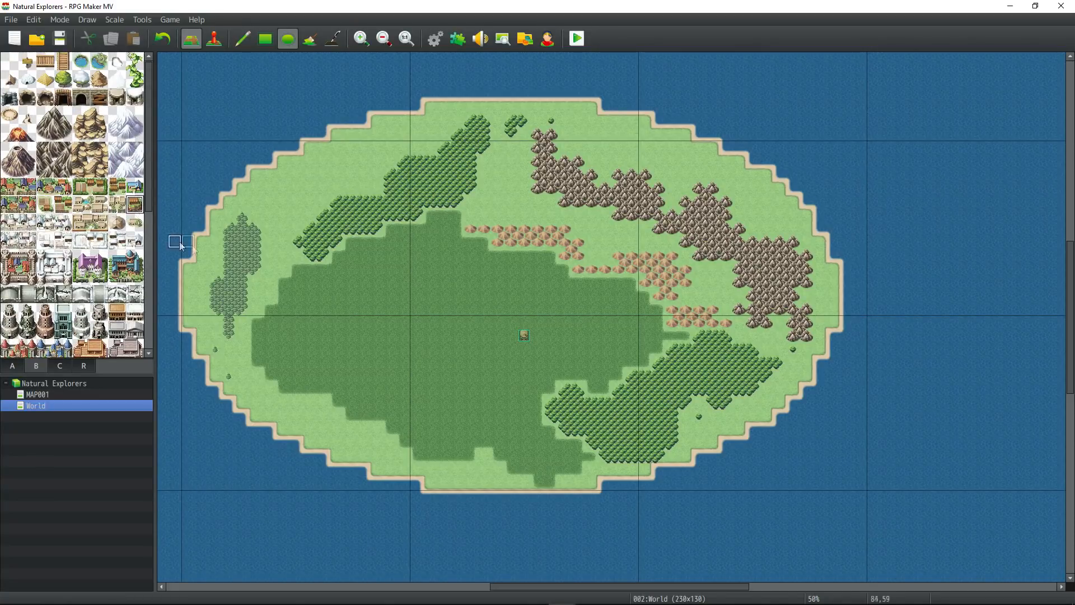
{"action": "left_click", "coordinate": [443, 336]}
{"action": "right_click", "coordinate": [467, 333]}
{"action": "left_click", "coordinate": [442, 336]}
Create a new event on the dark grass at tile 106,65 and open the World_kostek sheet for its image.
{"action": "left_click", "coordinate": [214, 38]}
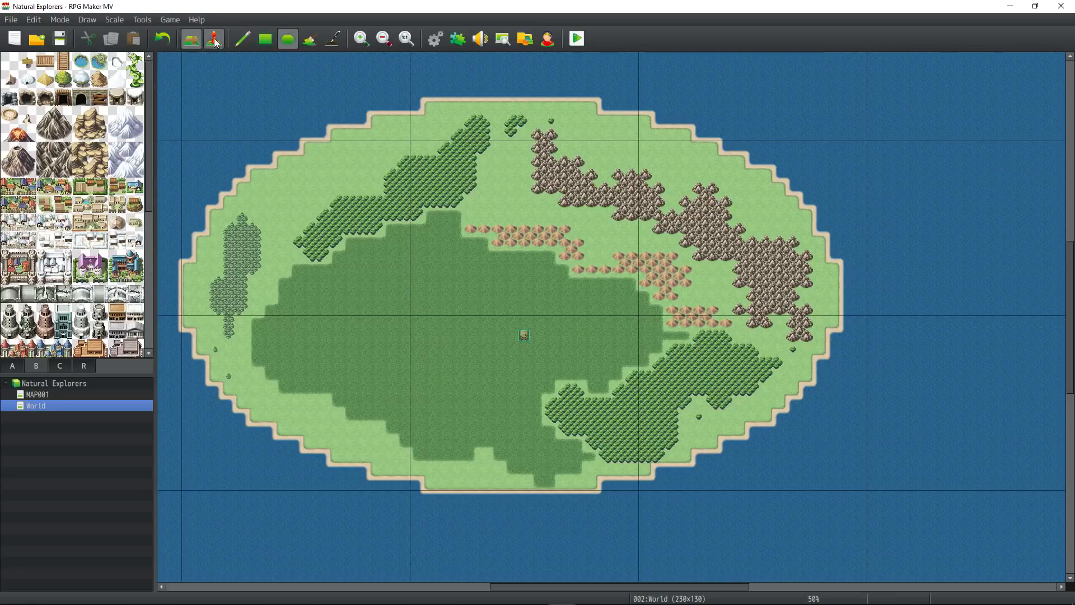
{"action": "right_click", "coordinate": [476, 330]}
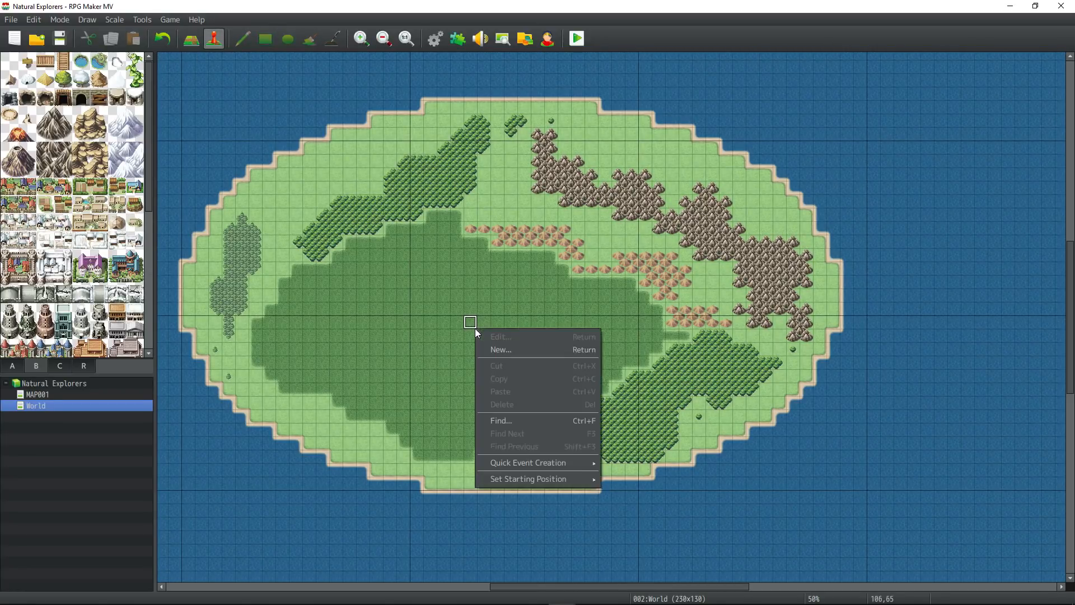
{"action": "left_click", "coordinate": [493, 351]}
{"action": "double_click", "coordinate": [294, 368]}
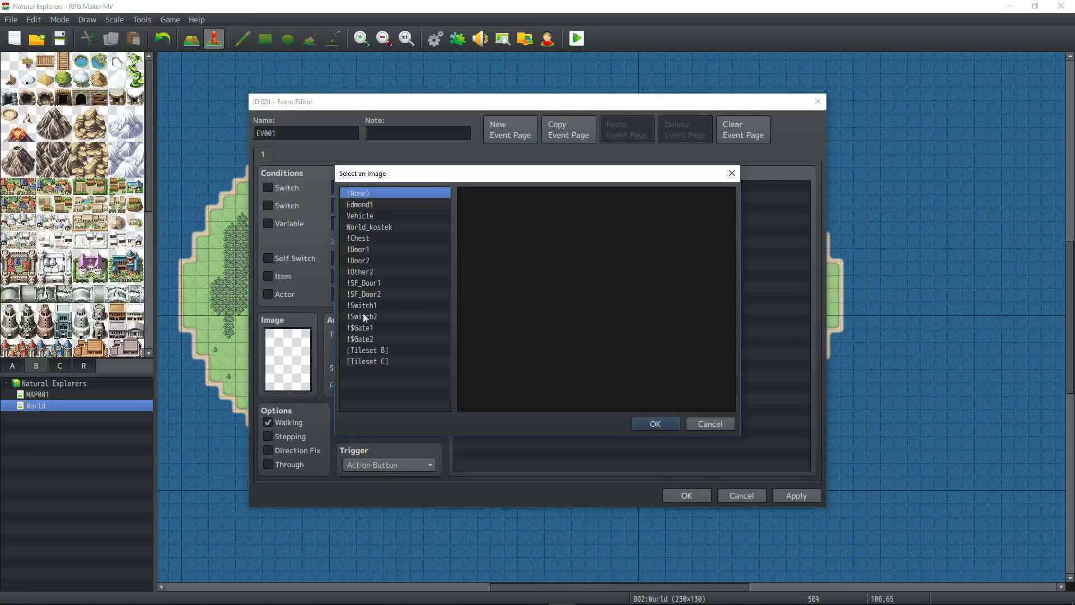
{"action": "left_click", "coordinate": [379, 227]}
Examine the buildings, fields, mountain and castle graphics in the World_kostek sheet to see how they divide into character frames.
{"action": "left_click", "coordinate": [595, 228]}
{"action": "left_click", "coordinate": [628, 247]}
{"action": "left_click", "coordinate": [615, 265]}
{"action": "left_click", "coordinate": [609, 290]}
{"action": "left_click", "coordinate": [554, 317]}
{"action": "left_click", "coordinate": [515, 254]}
{"action": "left_click", "coordinate": [504, 280]}
{"action": "scroll", "coordinate": [572, 322], "scroll_direction": "down", "scroll_amount": 2}
{"action": "left_click", "coordinate": [606, 286]}
{"action": "left_click", "coordinate": [659, 325]}
{"action": "left_click", "coordinate": [552, 328]}
{"action": "left_click", "coordinate": [498, 331]}
{"action": "left_click", "coordinate": [474, 283]}
{"action": "left_click", "coordinate": [522, 254]}
{"action": "left_click", "coordinate": [570, 286]}
{"action": "scroll", "coordinate": [571, 289], "scroll_direction": "down", "scroll_amount": 3}
{"action": "left_click", "coordinate": [583, 296]}
{"action": "left_click", "coordinate": [480, 322]}
{"action": "left_click", "coordinate": [555, 346]}
{"action": "left_click", "coordinate": [614, 322]}
{"action": "left_click", "coordinate": [670, 369]}
{"action": "left_click", "coordinate": [629, 311]}
{"action": "scroll", "coordinate": [616, 300], "scroll_direction": "up", "scroll_amount": 3}
{"action": "left_click", "coordinate": [504, 221]}
{"action": "left_click", "coordinate": [474, 214]}
{"action": "left_click", "coordinate": [523, 212]}
{"action": "left_click", "coordinate": [571, 217]}
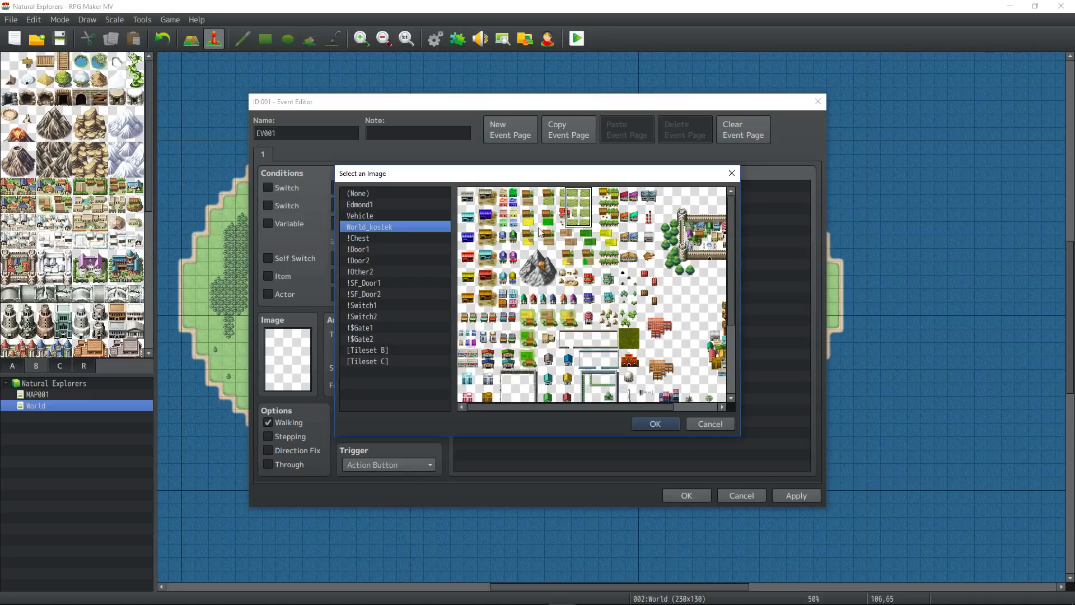
{"action": "left_click", "coordinate": [656, 208]}
{"action": "left_click", "coordinate": [686, 207]}
{"action": "left_click", "coordinate": [576, 248]}
{"action": "left_click", "coordinate": [498, 209]}
{"action": "left_click", "coordinate": [578, 207]}
{"action": "left_click", "coordinate": [623, 303]}
{"action": "left_click", "coordinate": [524, 248]}
{"action": "left_click", "coordinate": [605, 328]}
{"action": "left_click", "coordinate": [633, 329]}
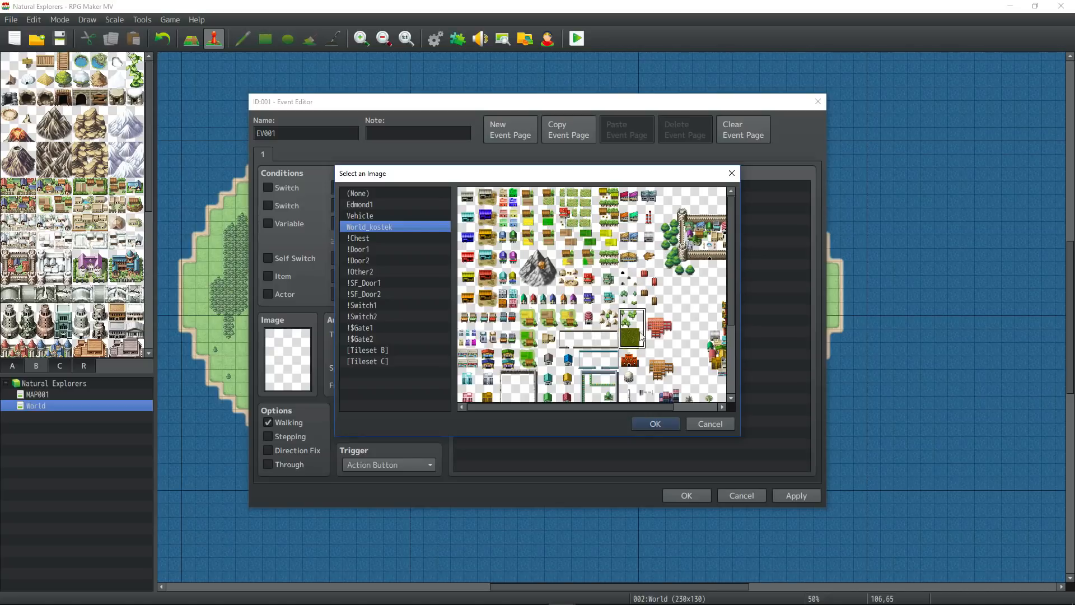
Assign the first graphic block of the World_kostek sheet as the event's image and save the event.
{"action": "left_click", "coordinate": [479, 292]}
{"action": "left_click", "coordinate": [470, 204]}
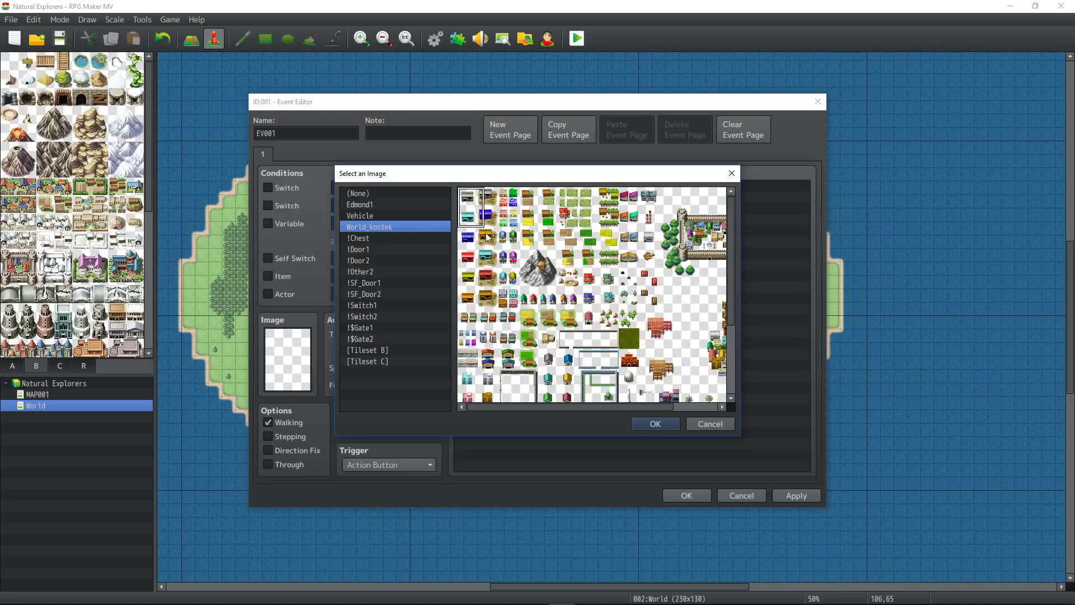
{"action": "left_click", "coordinate": [650, 424]}
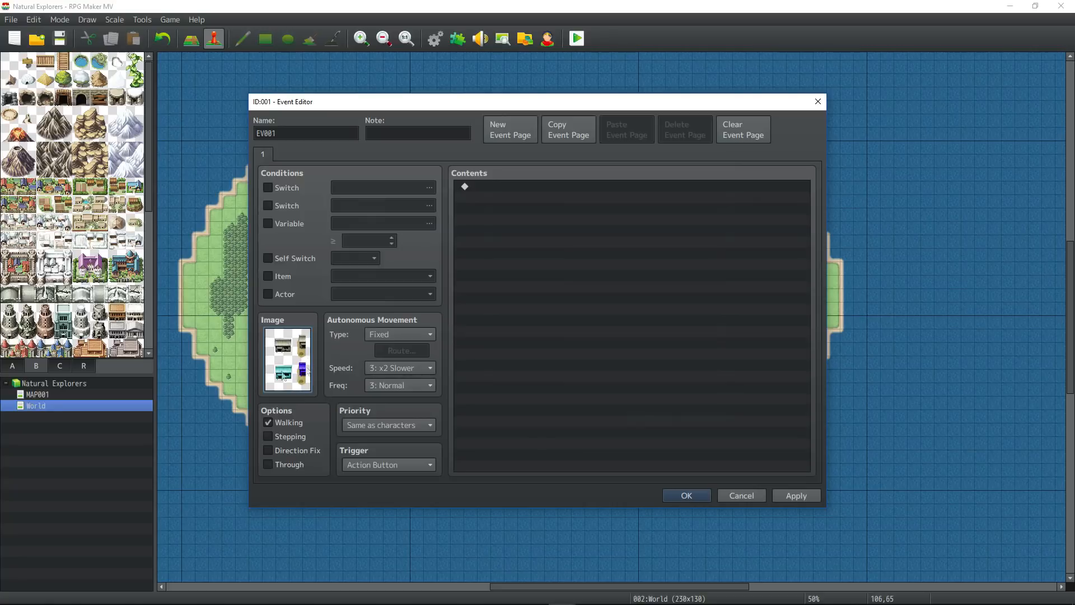
{"action": "left_click", "coordinate": [686, 495]}
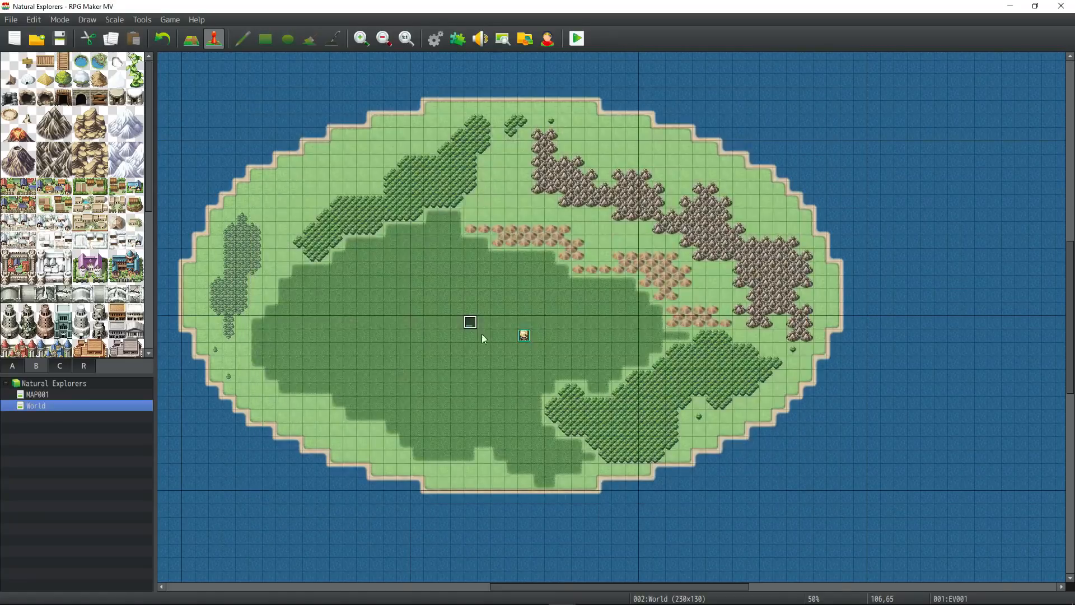
Playtest a new game to inspect how the event's World_kostek image appears on the map, and close the playtest.
{"action": "key", "text": "ctrl+r"}
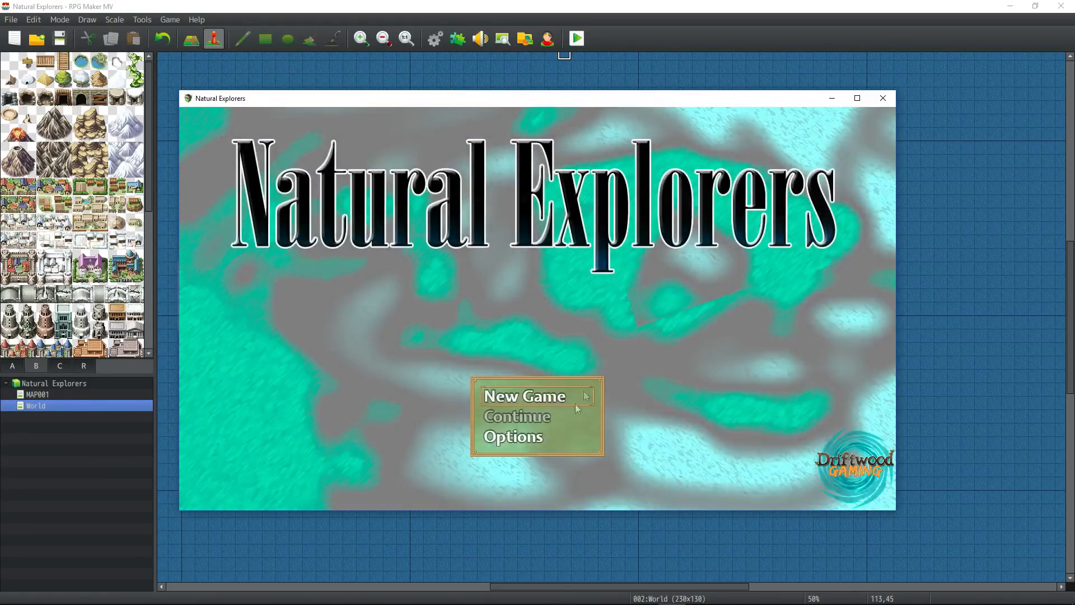
{"action": "left_click", "coordinate": [576, 404]}
{"action": "left_click", "coordinate": [538, 278]}
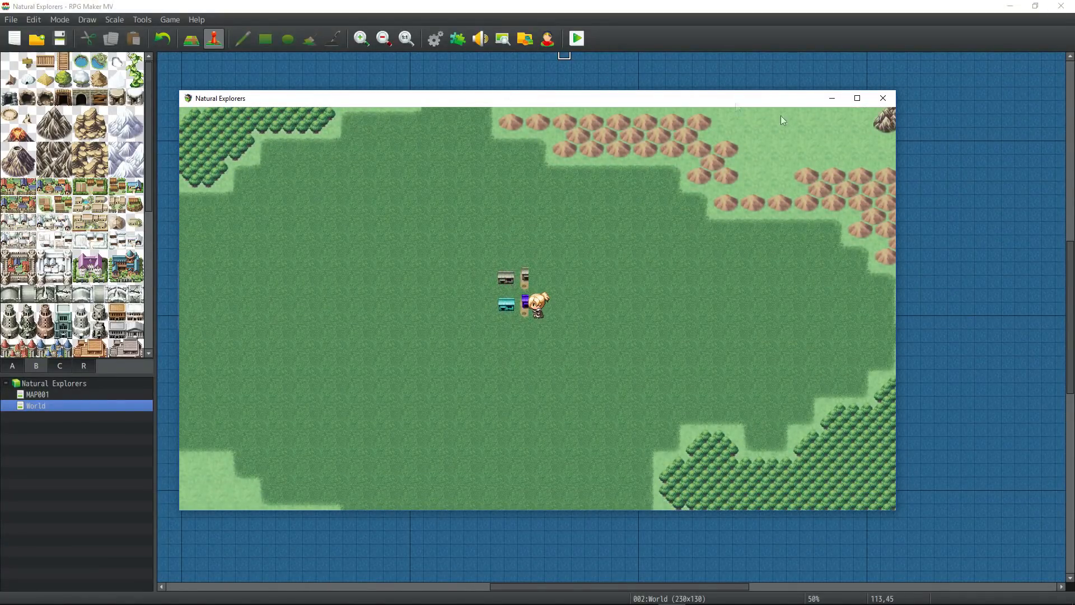
{"action": "left_click", "coordinate": [883, 98]}
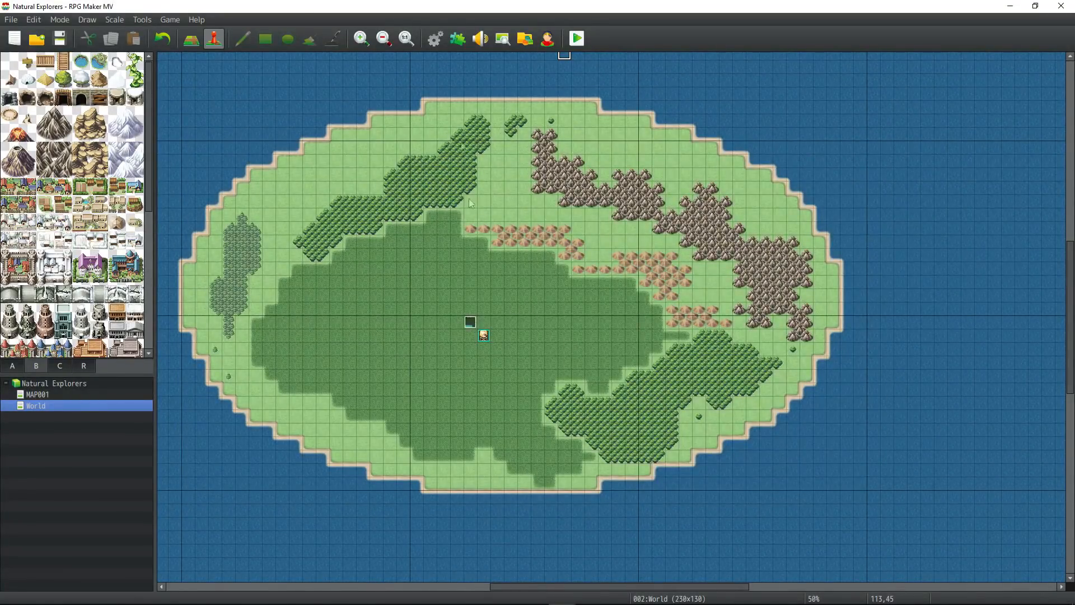
Switch to File Explorer and copy World_kostek.png from the MaybeUsed folder into the project's img tilesets folder.
{"action": "key", "text": "alt+Tab"}
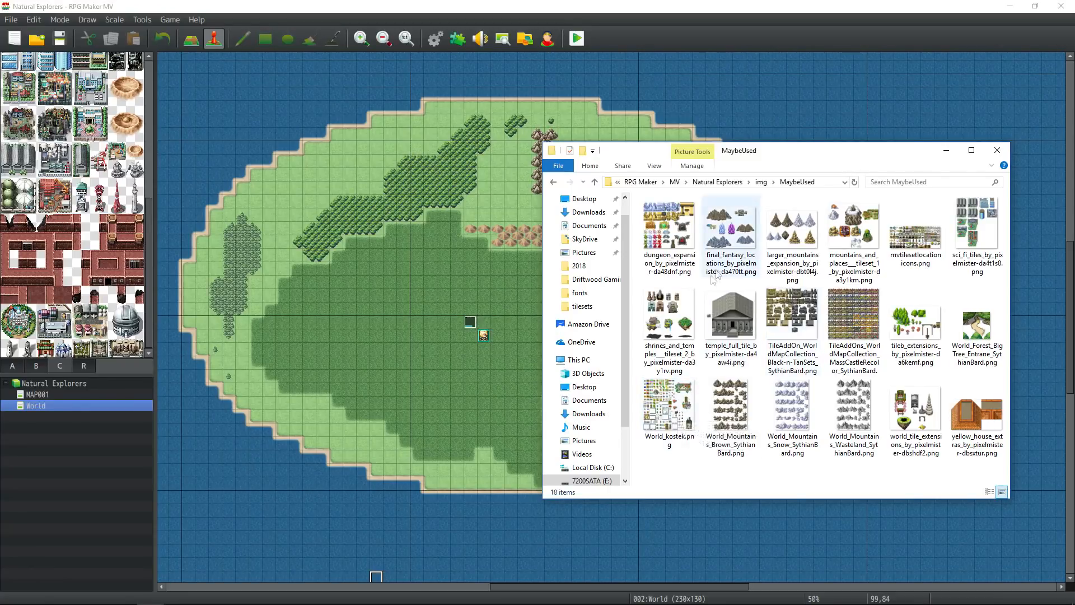
{"action": "left_click", "coordinate": [678, 421]}
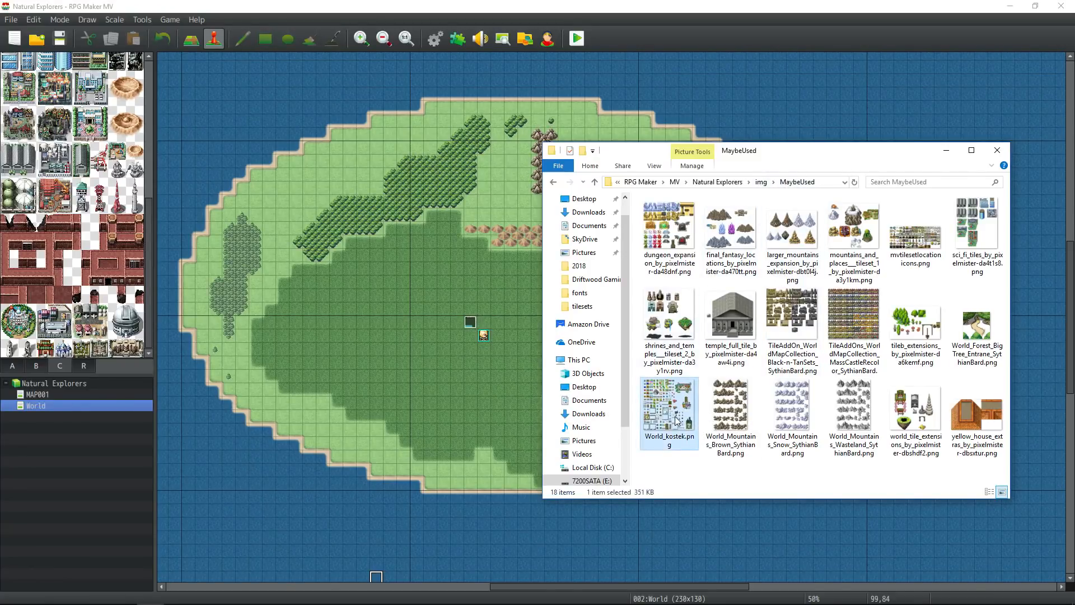
{"action": "left_click", "coordinate": [761, 182]}
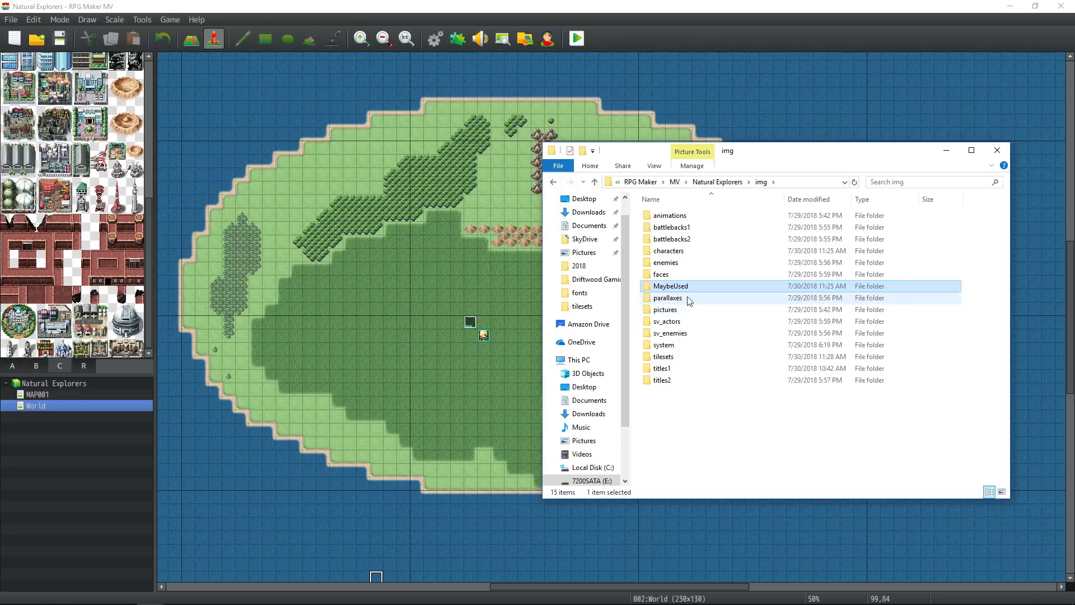
{"action": "double_click", "coordinate": [680, 358]}
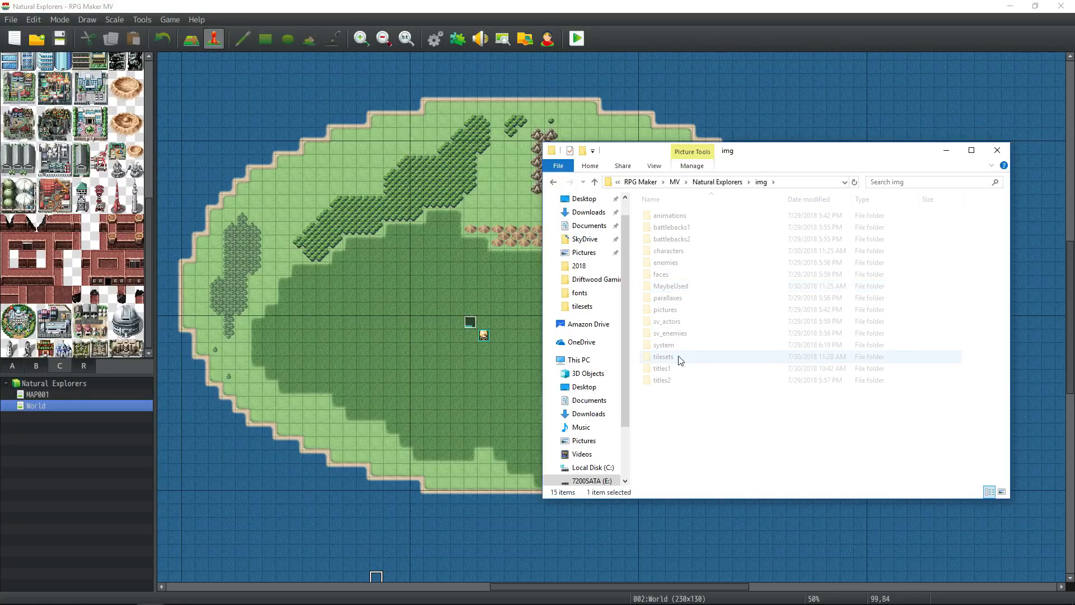
{"action": "scroll", "coordinate": [637, 391], "scroll_direction": "down", "scroll_amount": 5}
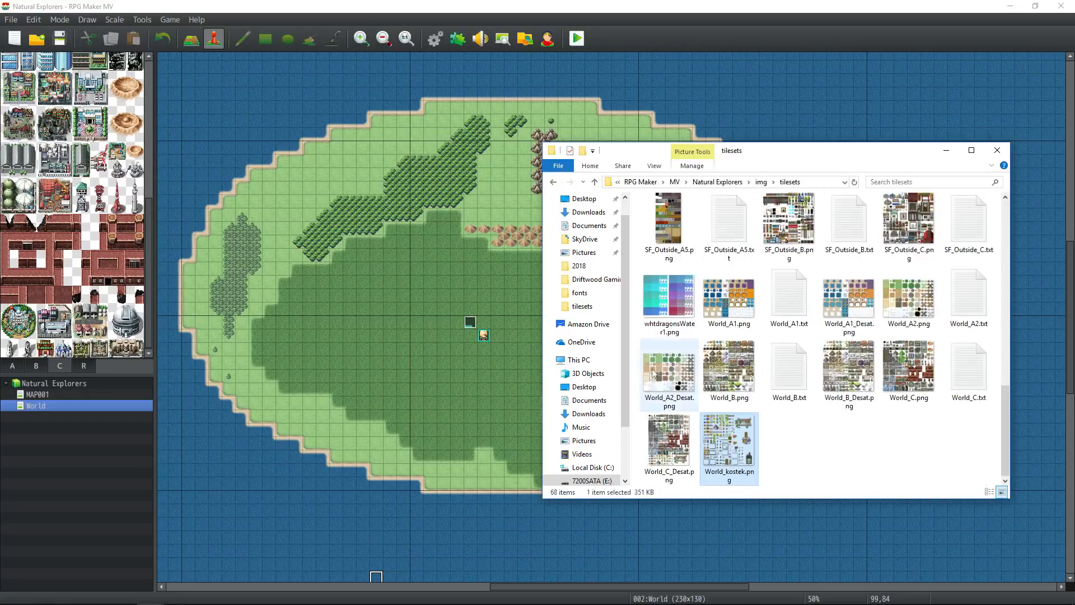
{"action": "left_click", "coordinate": [947, 151]}
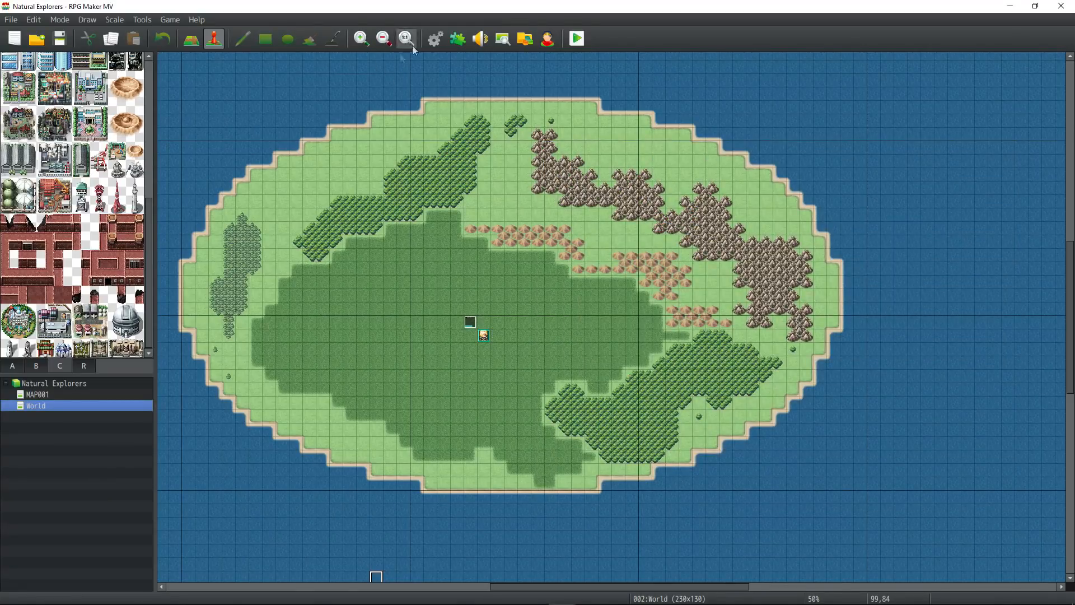
Back in RPG Maker MV, set the D image of tileset 0007 Overworld_Desat to World_kostek in the database.
{"action": "left_click", "coordinate": [435, 39]}
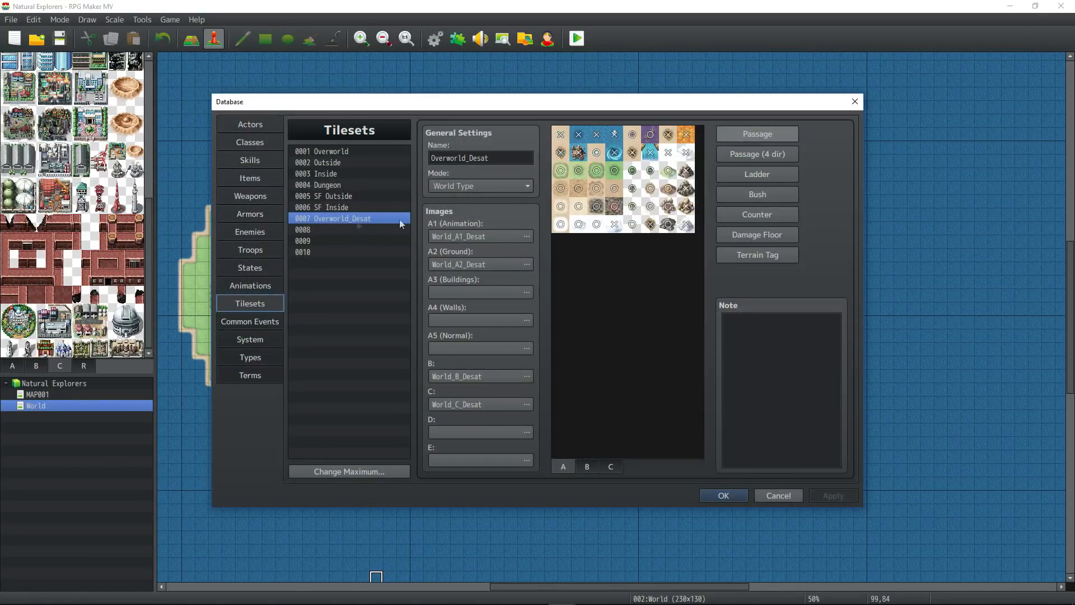
{"action": "left_click", "coordinate": [527, 432]}
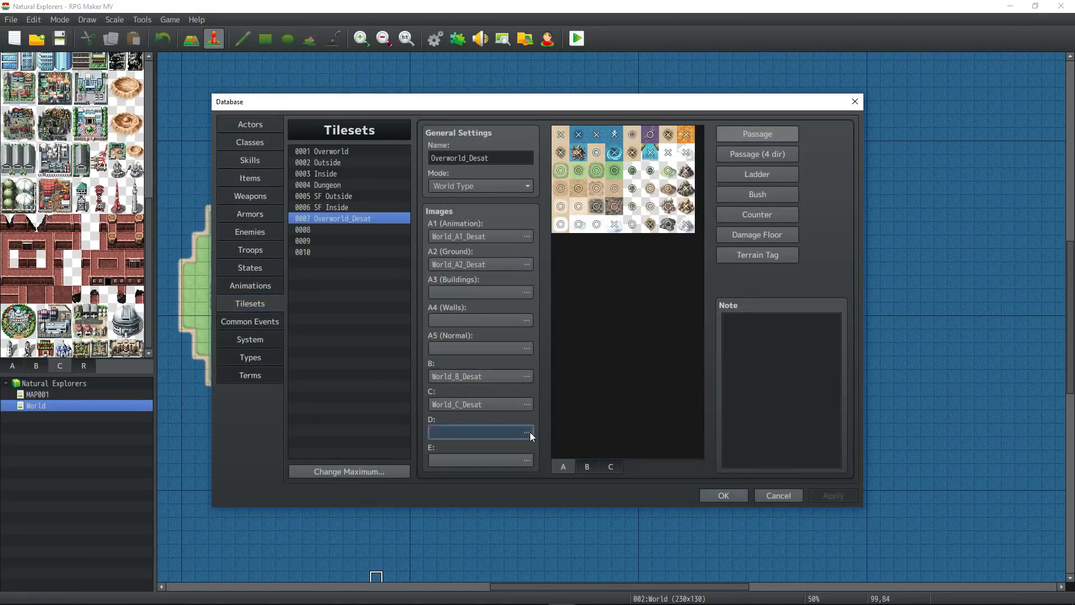
{"action": "left_click_drag", "start_coordinate": [447, 252], "coordinate": [446, 442]}
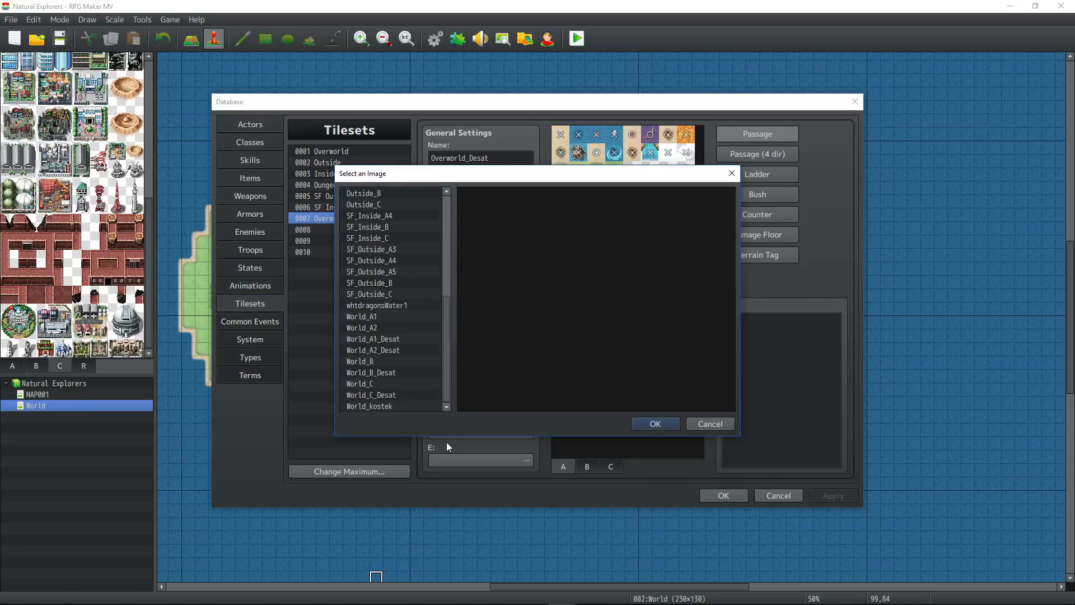
{"action": "left_click", "coordinate": [395, 404]}
{"action": "left_click", "coordinate": [652, 424]}
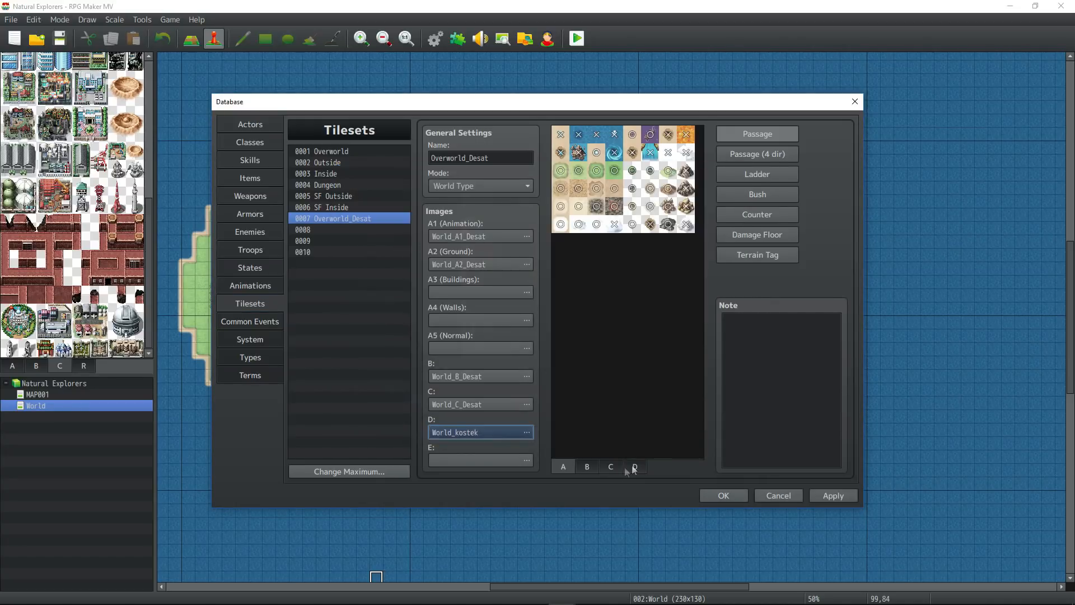
Change the passage setting of the four tiles forming the large grey mountain on the D sheet of Overworld_Desat.
{"action": "left_click", "coordinate": [615, 206]}
{"action": "left_click", "coordinate": [633, 207]}
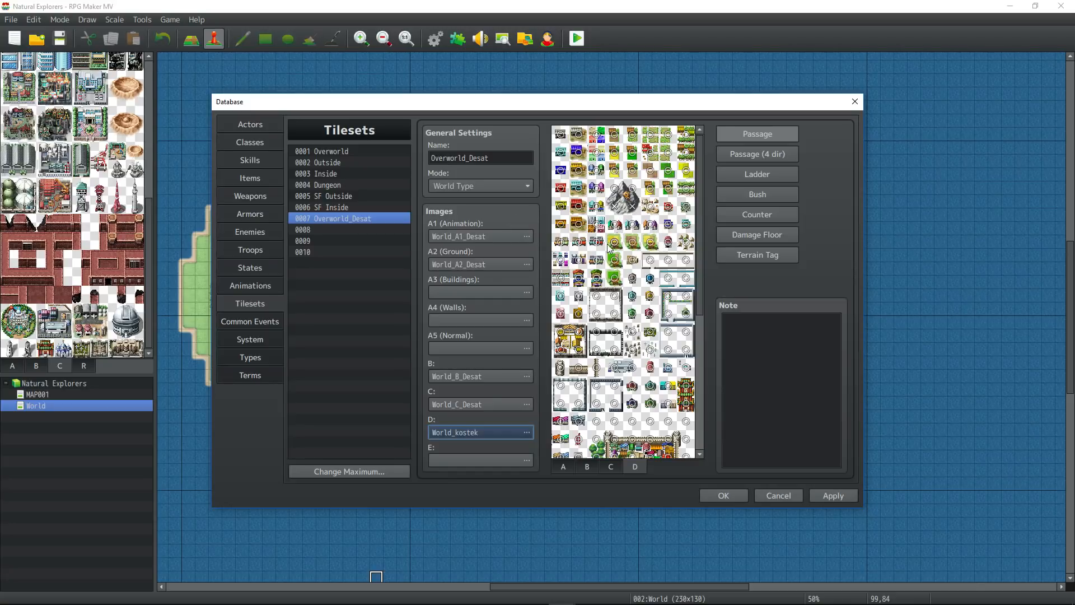
{"action": "left_click", "coordinate": [614, 189]}
{"action": "left_click", "coordinate": [632, 191]}
{"action": "scroll", "coordinate": [644, 282], "scroll_direction": "down", "scroll_amount": 3}
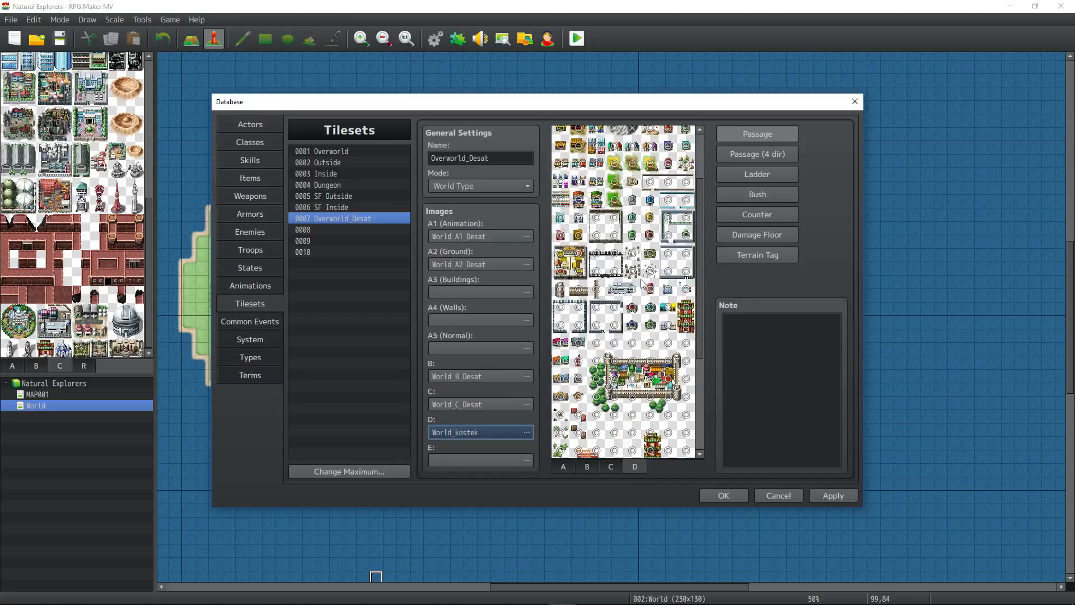
Change the passage setting of the three tree tiles along the walled town's left side and save the database.
{"action": "scroll", "coordinate": [642, 280], "scroll_direction": "down", "scroll_amount": 4}
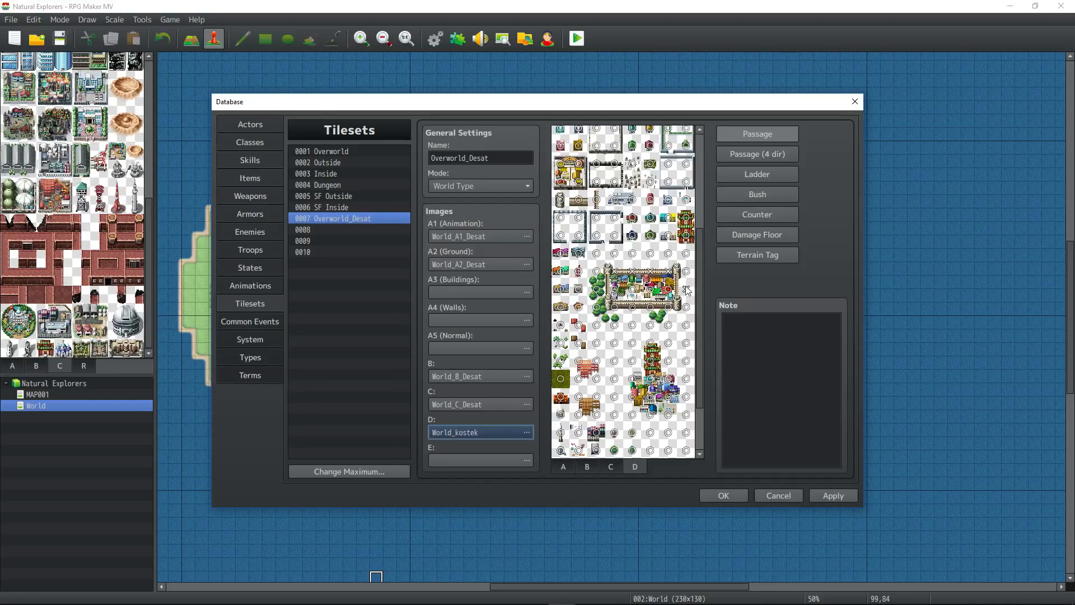
{"action": "left_click", "coordinate": [597, 271]}
{"action": "left_click", "coordinate": [596, 289]}
{"action": "left_click", "coordinate": [600, 307]}
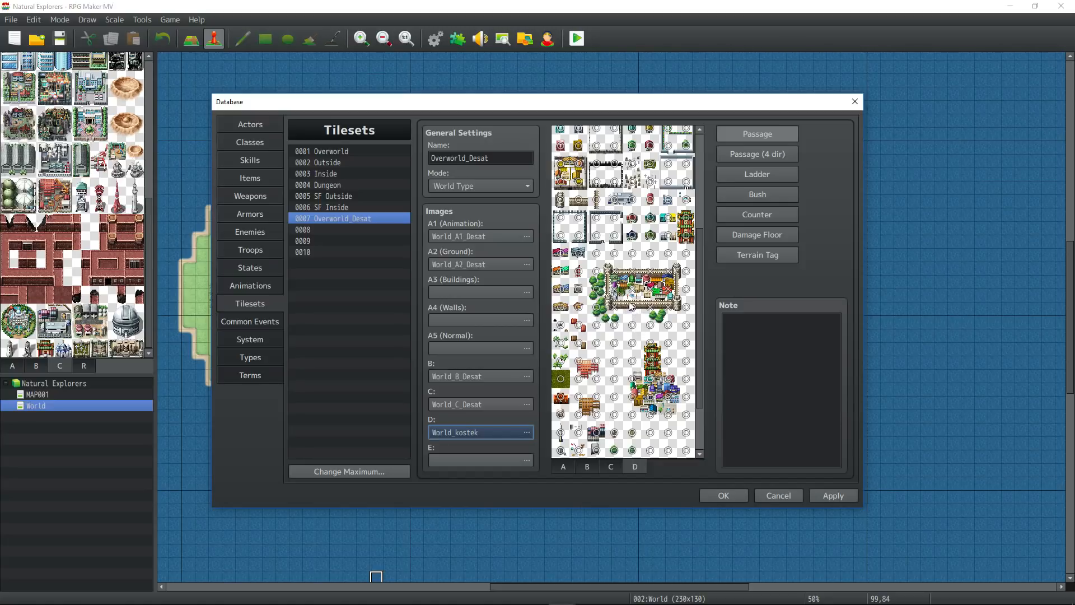
{"action": "left_click", "coordinate": [724, 496]}
Place the whole walled town with its surrounding trees from tileset D in the middle of the island's dark green area.
{"action": "left_click", "coordinate": [84, 366]}
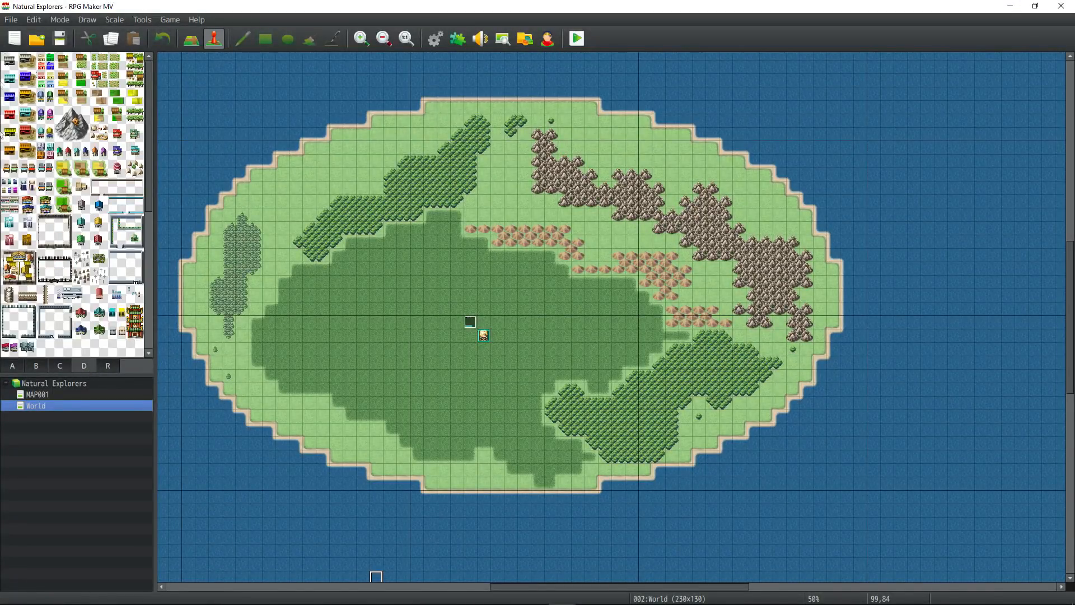
{"action": "left_click", "coordinate": [45, 61]}
{"action": "left_click", "coordinate": [82, 276]}
{"action": "scroll", "coordinate": [73, 272], "scroll_direction": "down", "scroll_amount": 2}
{"action": "scroll", "coordinate": [73, 272], "scroll_direction": "down", "scroll_amount": 5}
{"action": "left_click_drag", "start_coordinate": [39, 208], "coordinate": [130, 288]}
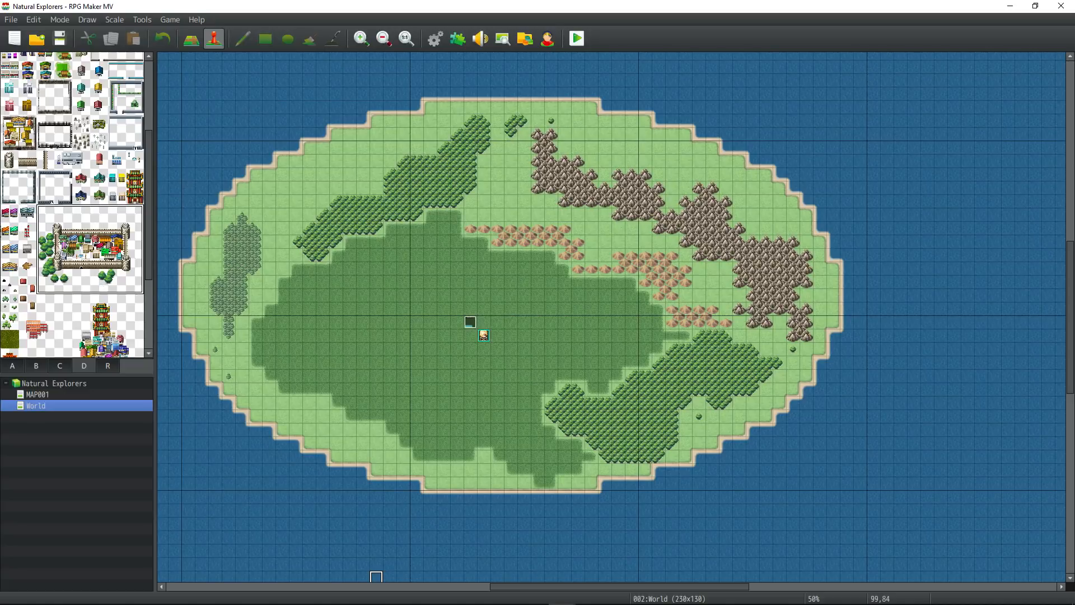
{"action": "left_click_drag", "start_coordinate": [46, 213], "coordinate": [137, 282]}
{"action": "left_click", "coordinate": [116, 266]}
{"action": "left_click_drag", "start_coordinate": [42, 212], "coordinate": [133, 282]}
{"action": "key", "text": "F5"}
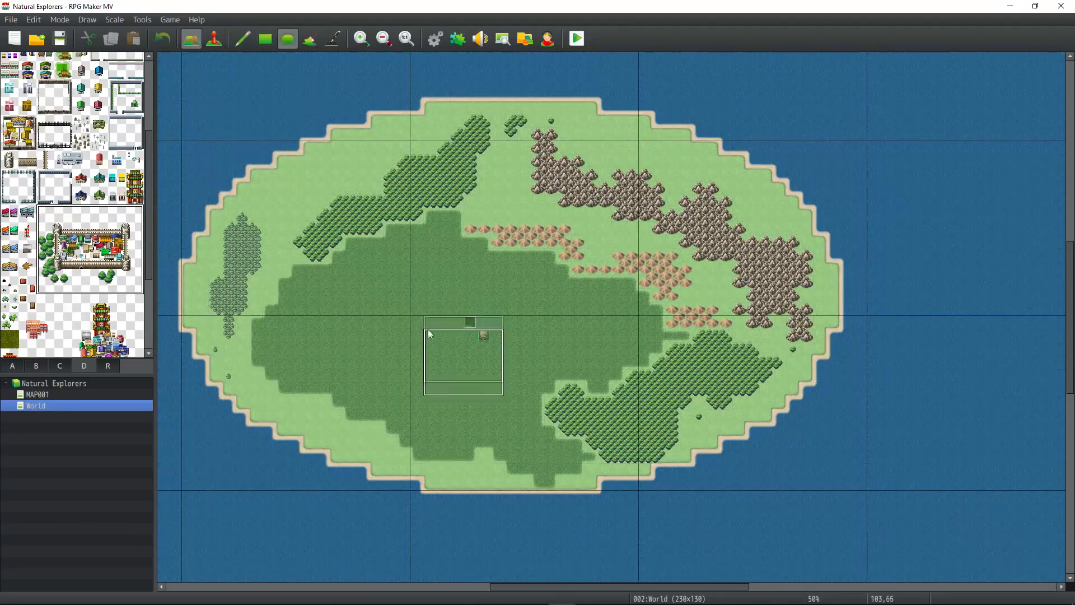
{"action": "left_click_drag", "start_coordinate": [429, 277], "coordinate": [491, 336]}
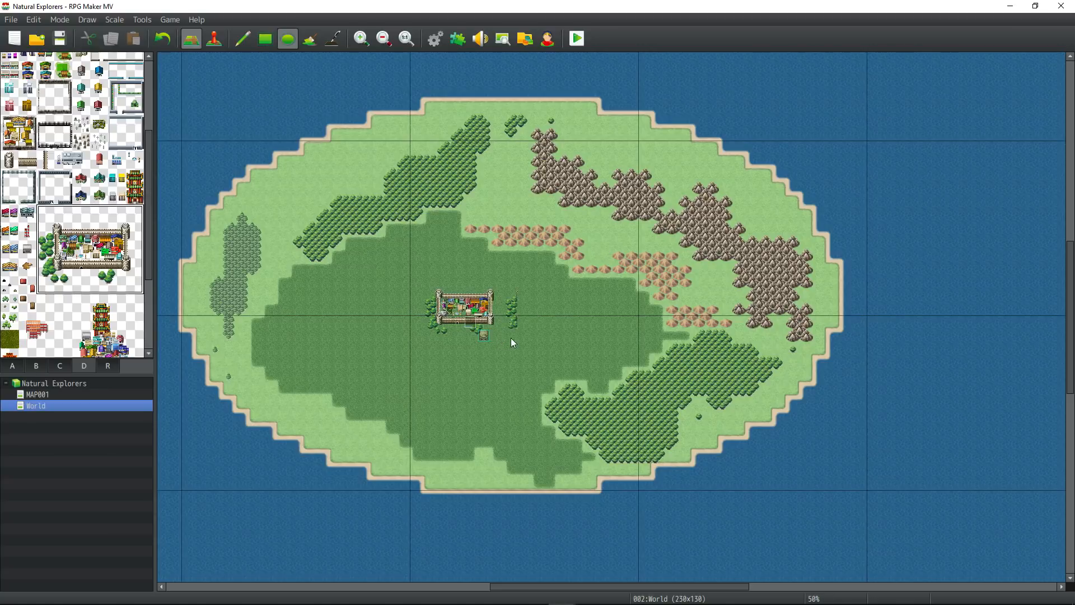
{"action": "left_click", "coordinate": [244, 40]}
Stamp four more copies of the walled town around the island with the pencil, and undo all four.
{"action": "left_click", "coordinate": [554, 312]}
{"action": "left_click", "coordinate": [338, 365]}
{"action": "left_click", "coordinate": [365, 231]}
{"action": "left_click", "coordinate": [445, 164]}
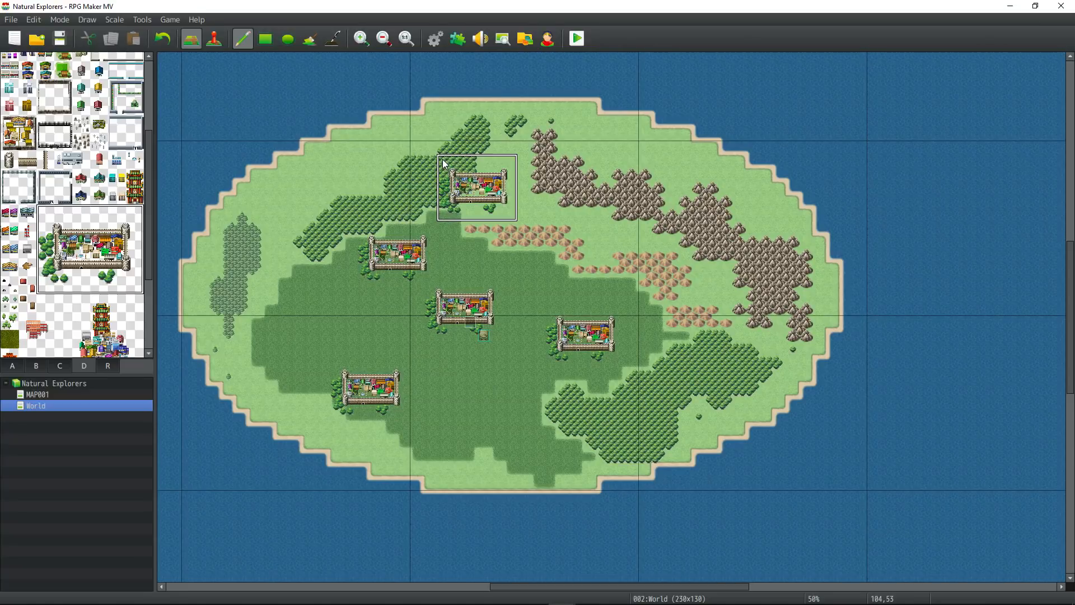
{"action": "key", "text": "ctrl+z"}
{"action": "key", "text": "ctrl+z"}
{"action": "key", "text": "ctrl+z"}
{"action": "key", "text": "ctrl+z"}
Open event EV001 at the walled town's lower wall and examine the Tileset B and Tileset C graphics offered for its image.
{"action": "key", "text": "F6"}
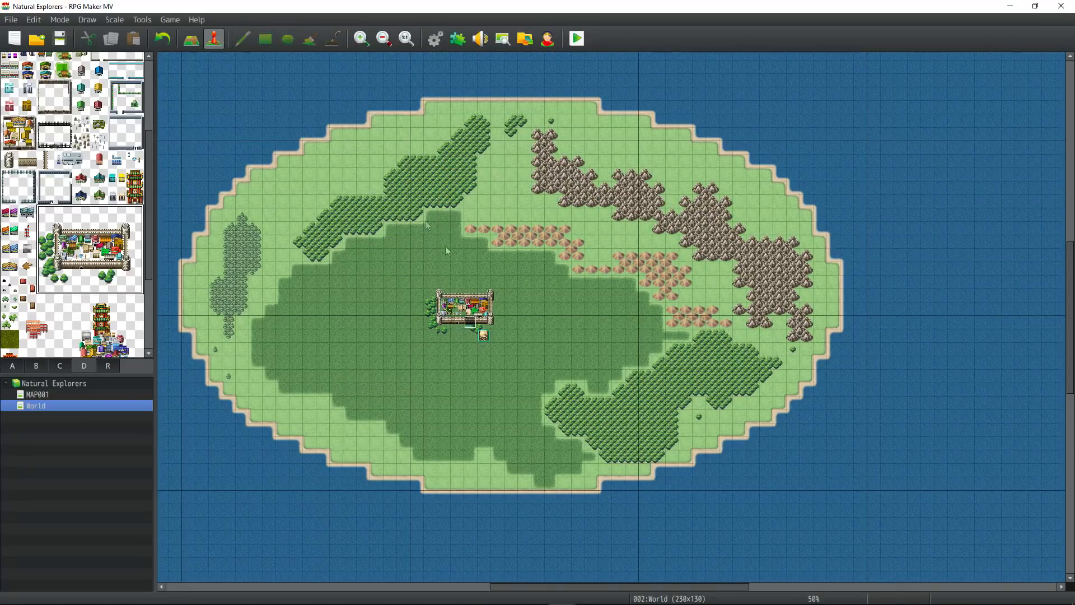
{"action": "right_click", "coordinate": [456, 323]}
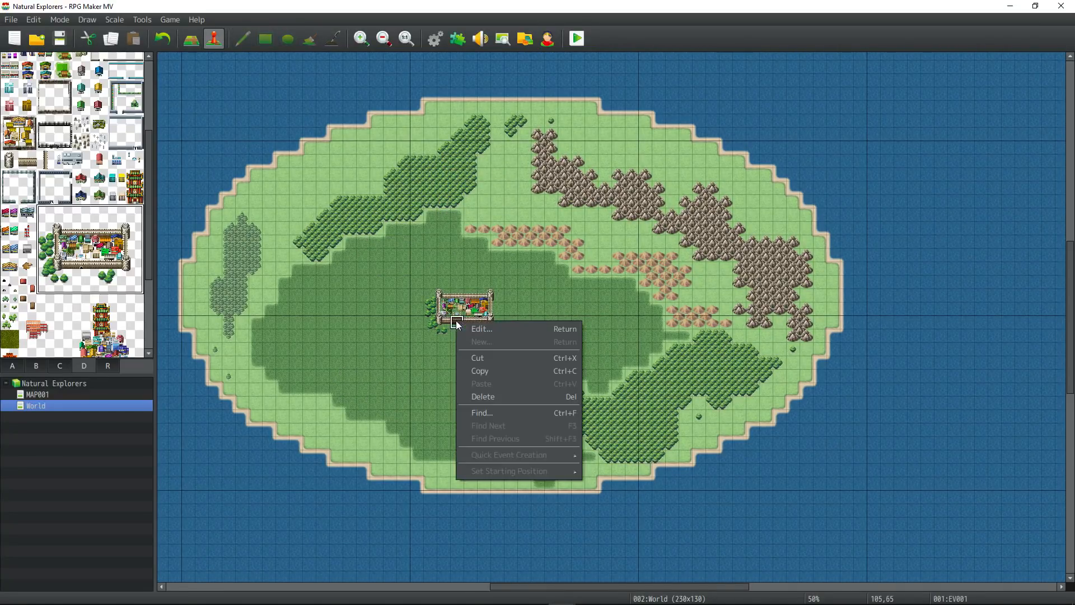
{"action": "left_click", "coordinate": [470, 329]}
{"action": "double_click", "coordinate": [288, 358]}
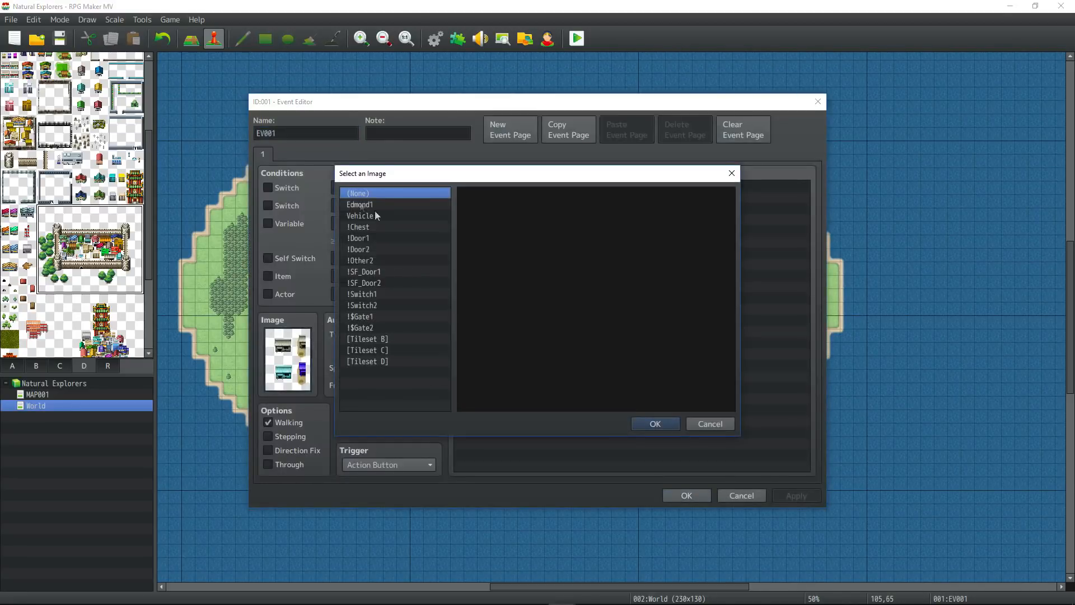
{"action": "left_click", "coordinate": [505, 364]}
{"action": "left_click", "coordinate": [478, 367]}
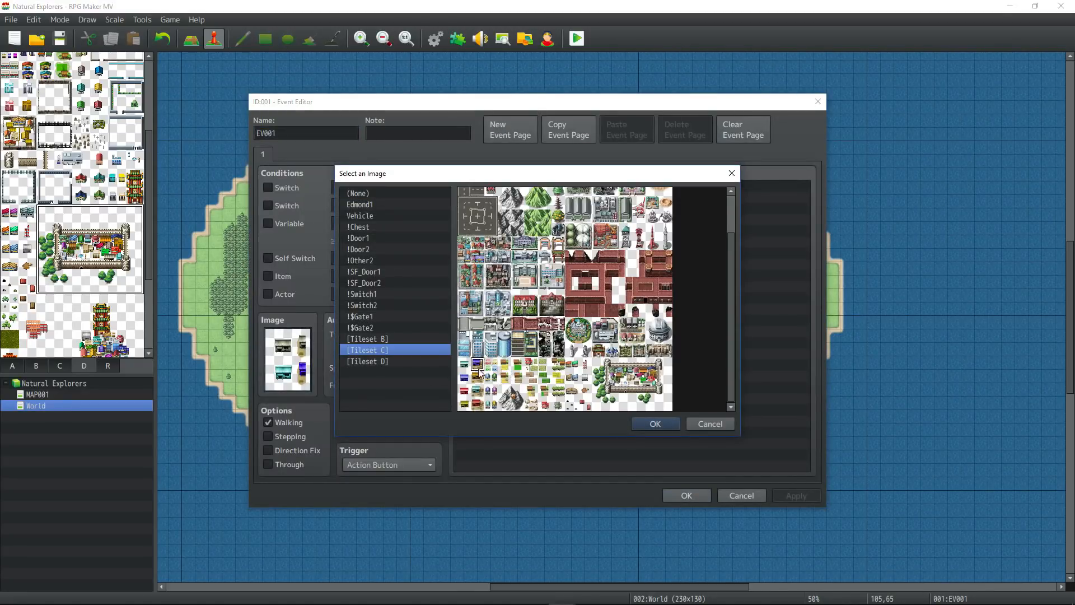
{"action": "left_click", "coordinate": [625, 365]}
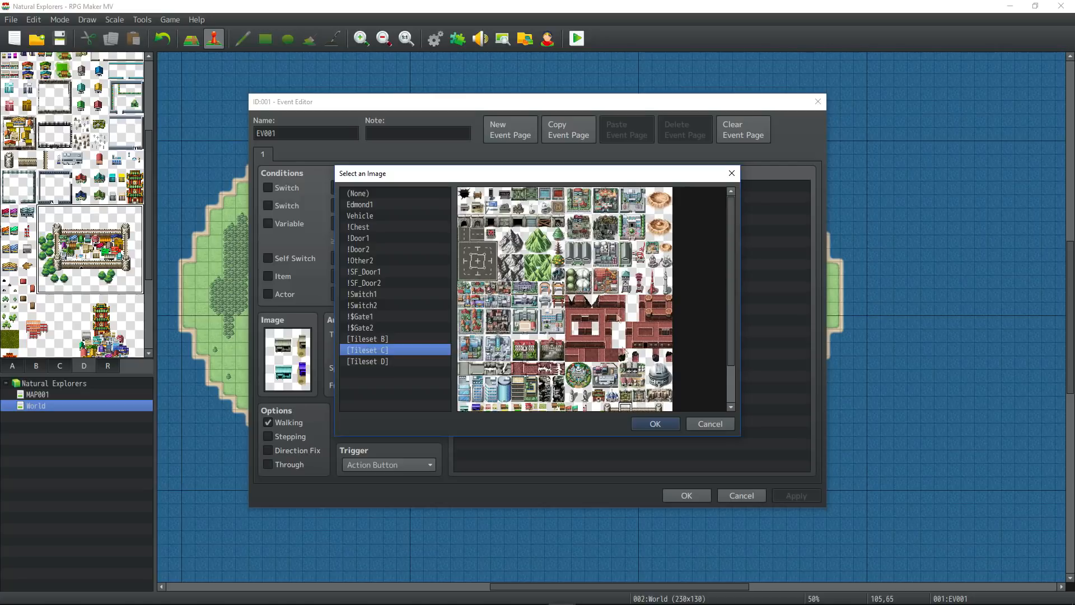
{"action": "left_click", "coordinate": [544, 391]}
{"action": "left_click", "coordinate": [545, 364]}
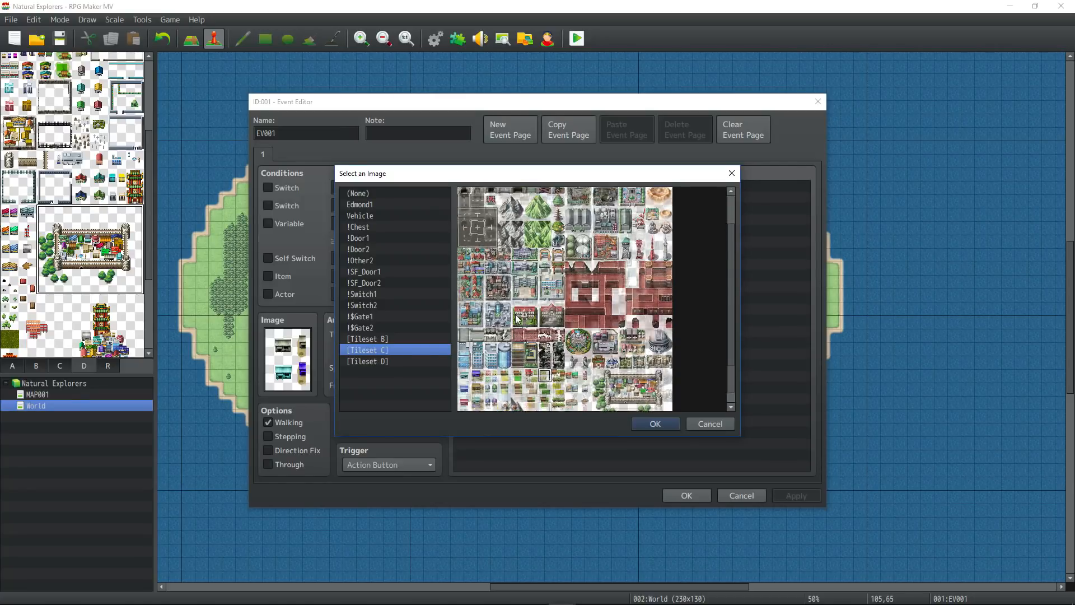
{"action": "left_click", "coordinate": [356, 271]}
{"action": "left_click", "coordinate": [382, 339]}
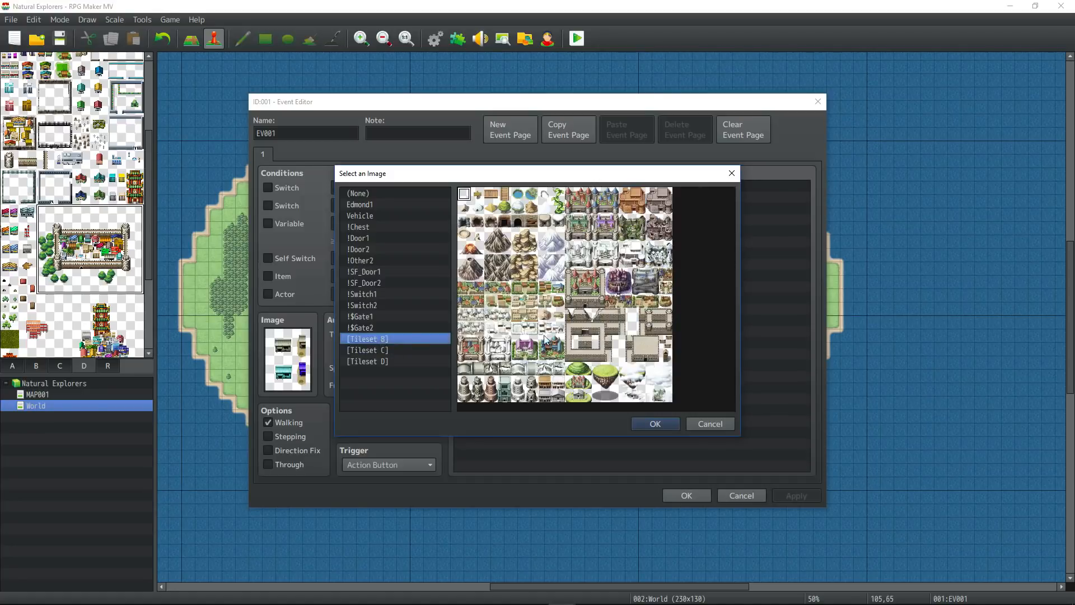
{"action": "key", "text": "Down"}
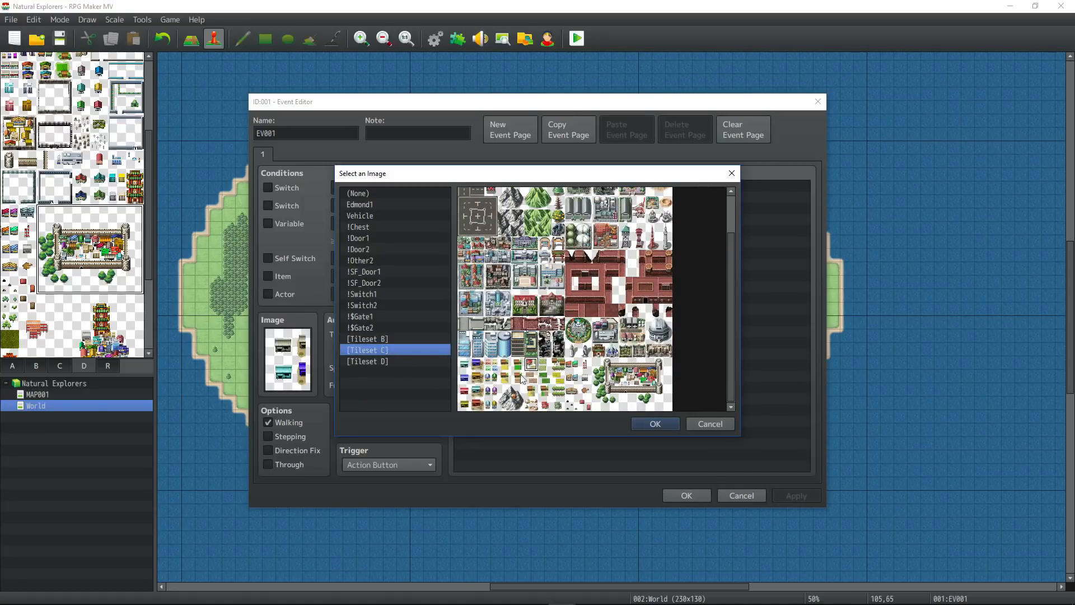
Try picking a block of the World_kostek sheet as the event's image.
{"action": "left_click_drag", "start_coordinate": [404, 306], "coordinate": [397, 360]}
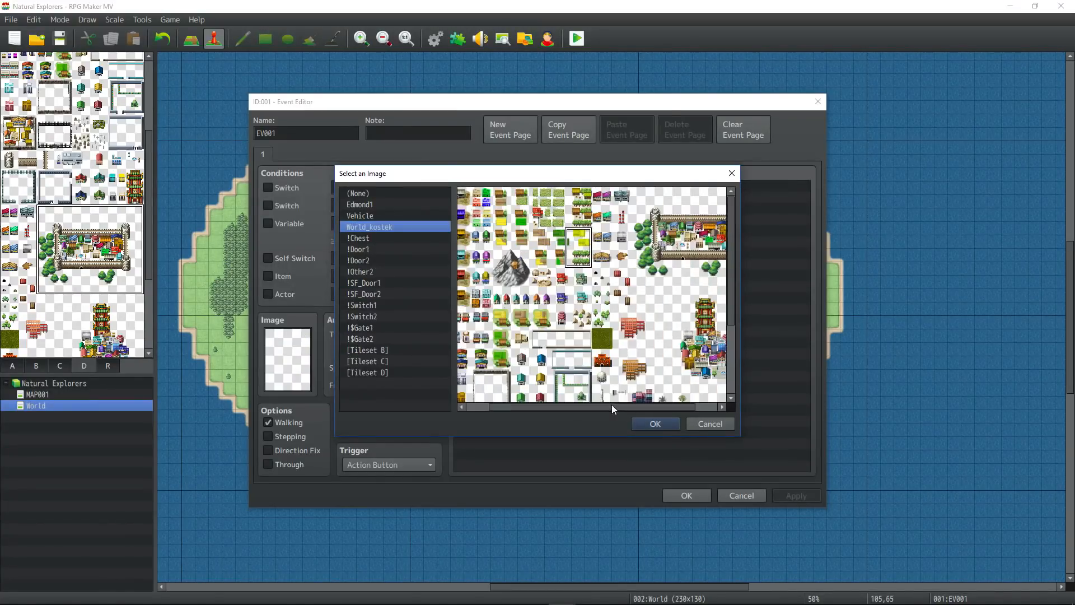
{"action": "left_click_drag", "start_coordinate": [612, 405], "coordinate": [589, 406]}
{"action": "left_click_drag", "start_coordinate": [516, 205], "coordinate": [591, 216]}
{"action": "left_click", "coordinate": [718, 423]}
{"action": "left_click", "coordinate": [389, 227]}
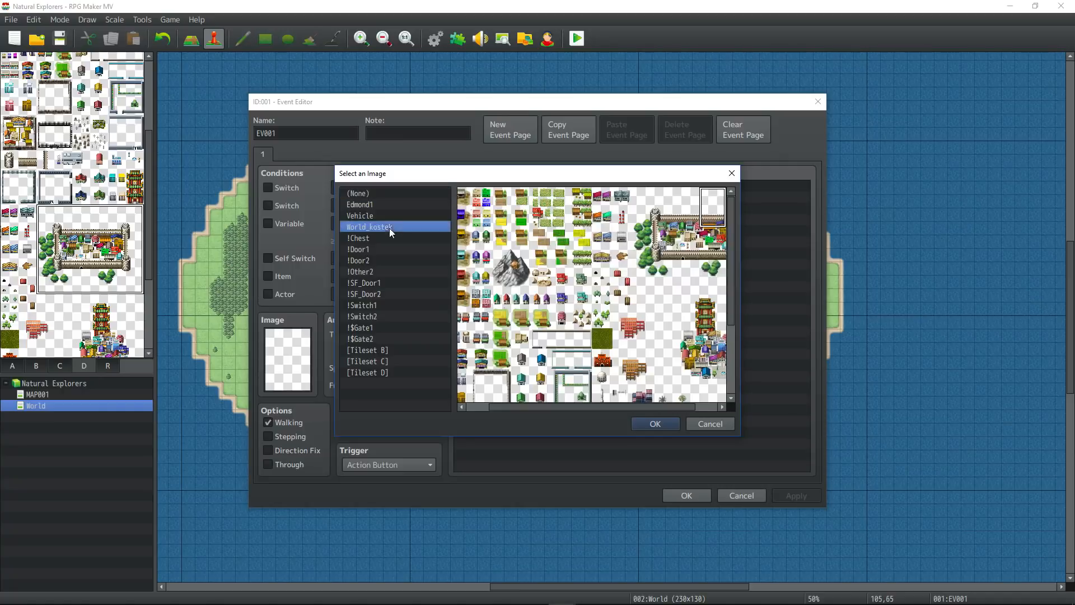
{"action": "left_click_drag", "start_coordinate": [582, 222], "coordinate": [525, 288]}
Set the event's image to a small building graphic from Tileset C.
{"action": "left_click", "coordinate": [390, 360]}
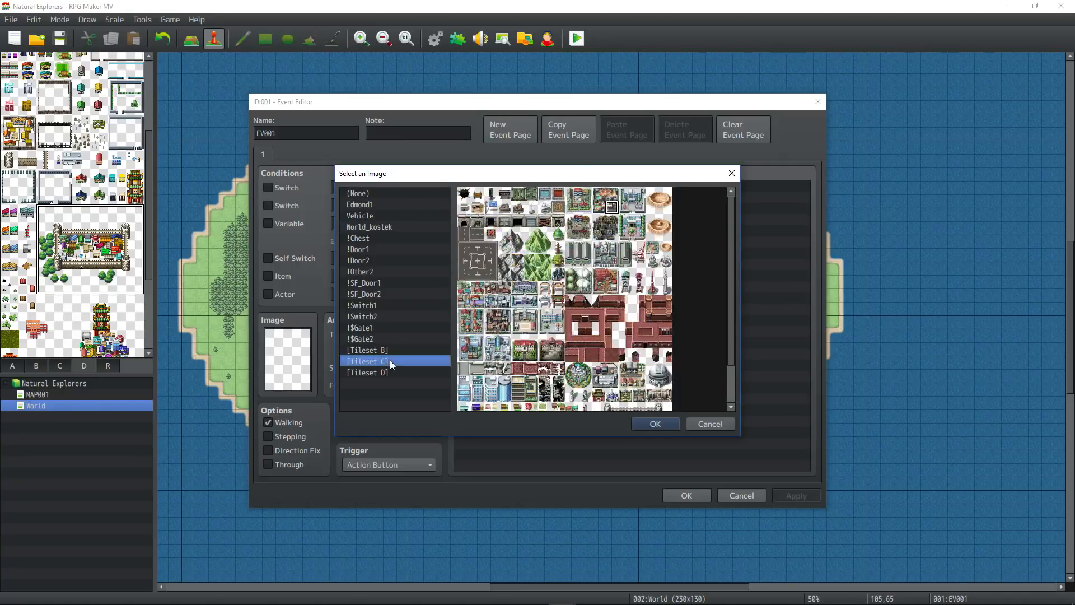
{"action": "scroll", "coordinate": [509, 348], "scroll_direction": "down", "scroll_amount": 1}
{"action": "left_click", "coordinate": [465, 379]}
{"action": "left_click", "coordinate": [478, 391]}
{"action": "left_click", "coordinate": [479, 403]}
{"action": "left_click", "coordinate": [500, 390]}
{"action": "scroll", "coordinate": [544, 336], "scroll_direction": "down", "scroll_amount": 1}
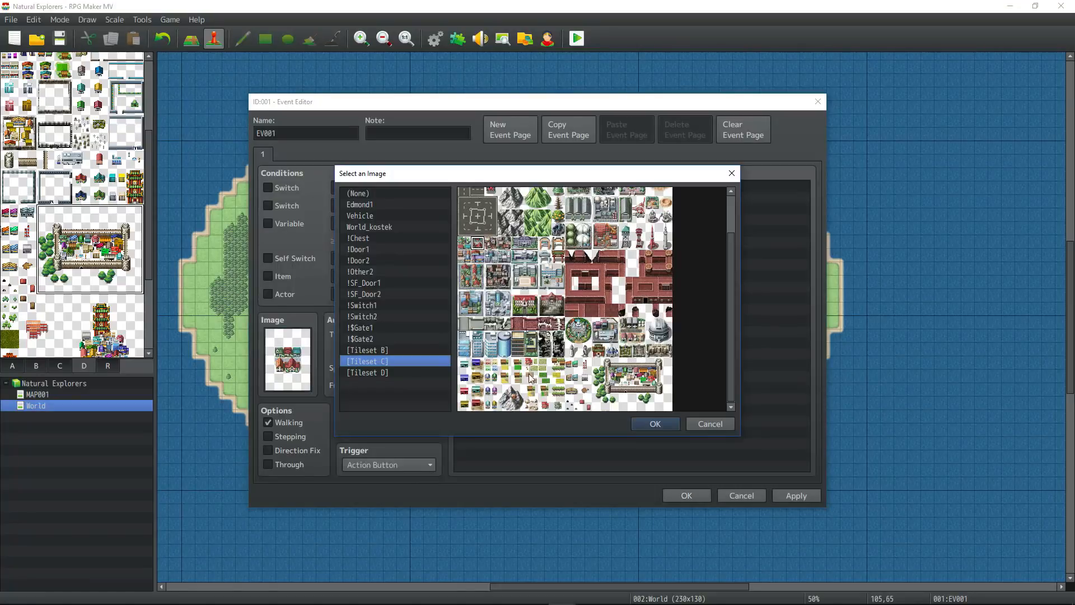
{"action": "left_click", "coordinate": [531, 376]}
{"action": "left_click", "coordinate": [660, 423]}
Set the event's image to the red building tile from Tileset D, confirm the event and save the project.
{"action": "double_click", "coordinate": [282, 363]}
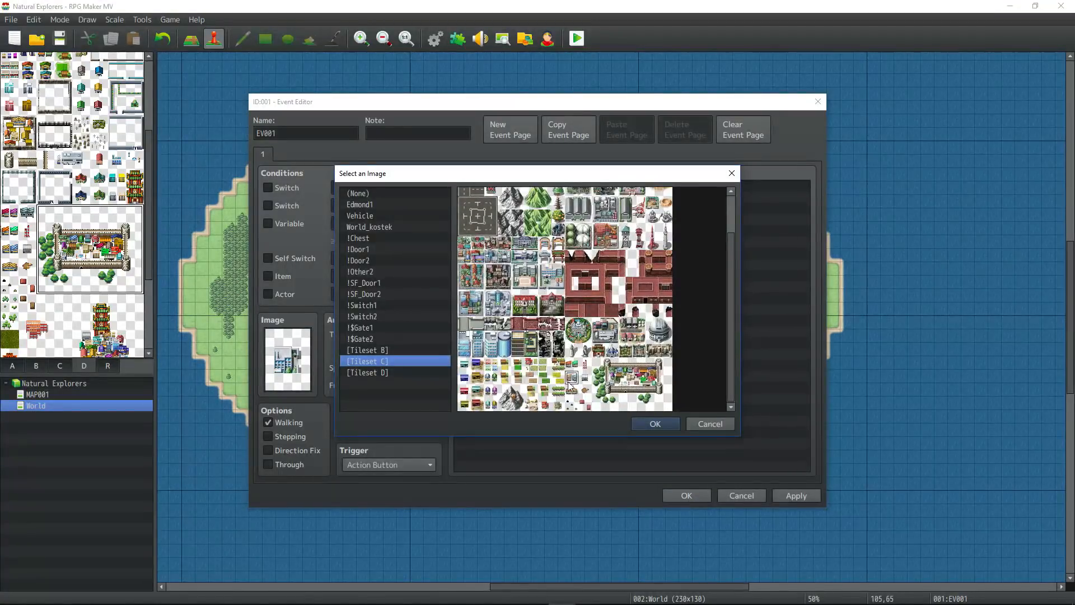
{"action": "left_click", "coordinate": [373, 372]}
{"action": "left_click", "coordinate": [505, 234]}
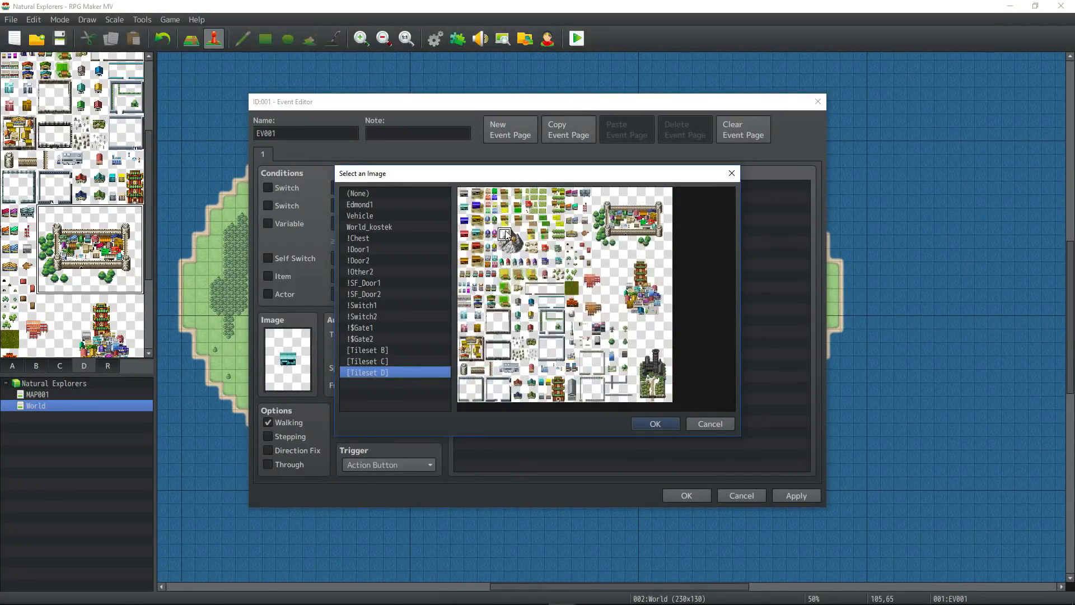
{"action": "double_click", "coordinate": [505, 221]}
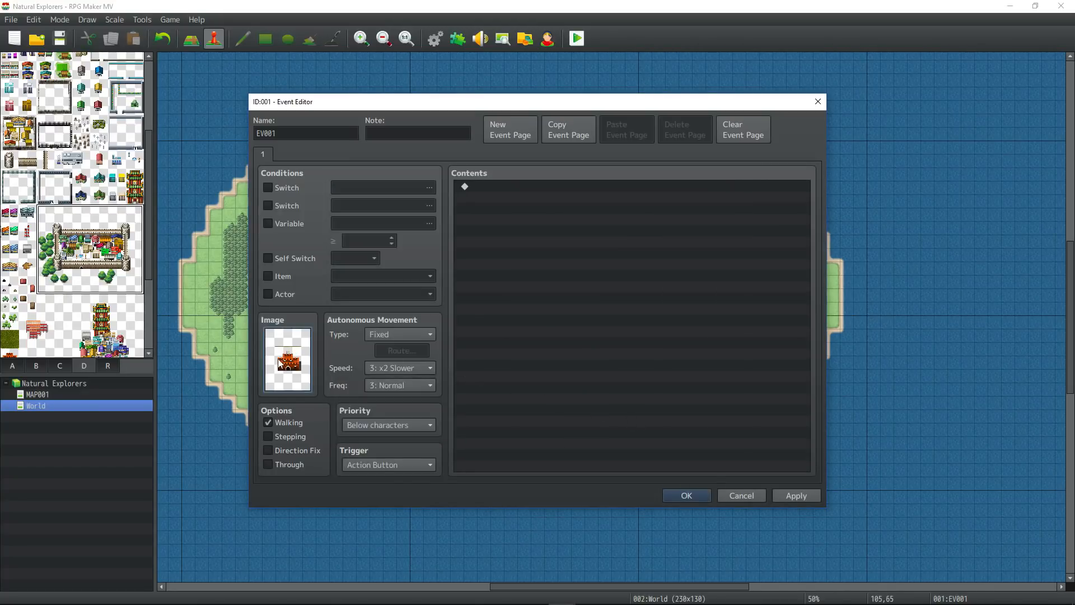
{"action": "key", "text": "Return"}
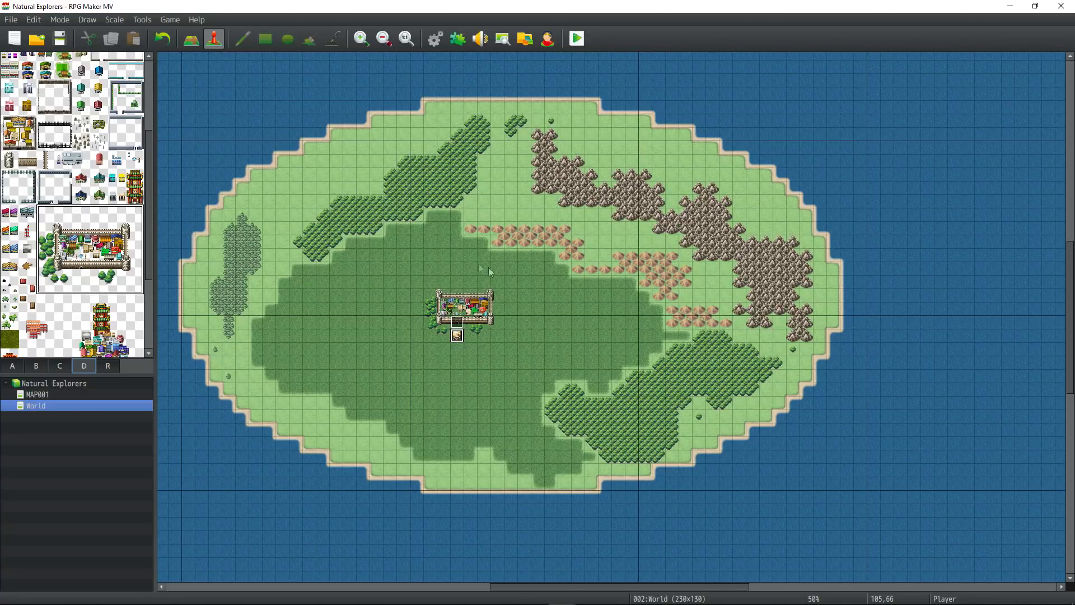
{"action": "left_click", "coordinate": [59, 38]}
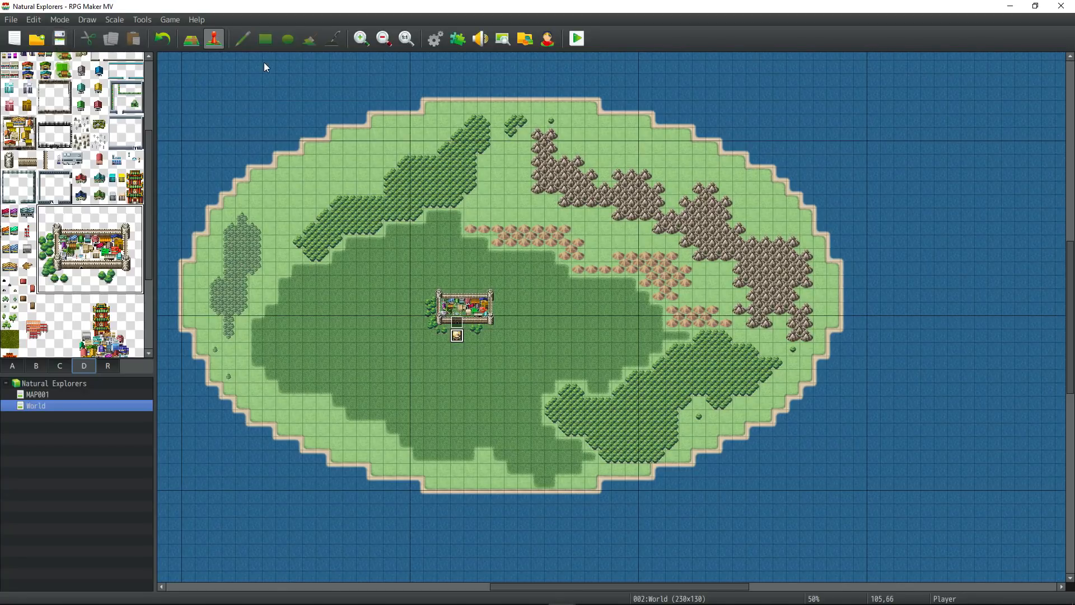